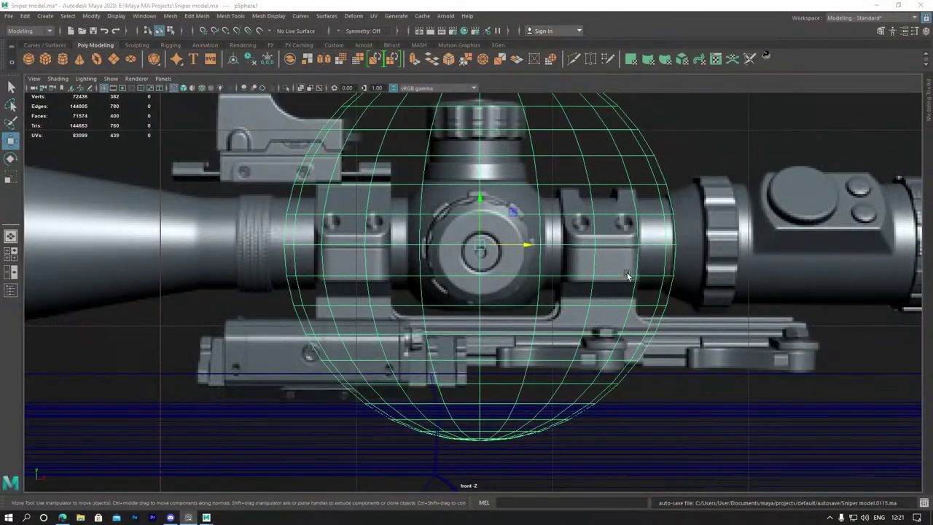
# Rotate pSphere1 -90° on Z above the scope turret and bring up its Channel Box.
pyautogui.scroll(3, 553, 284)
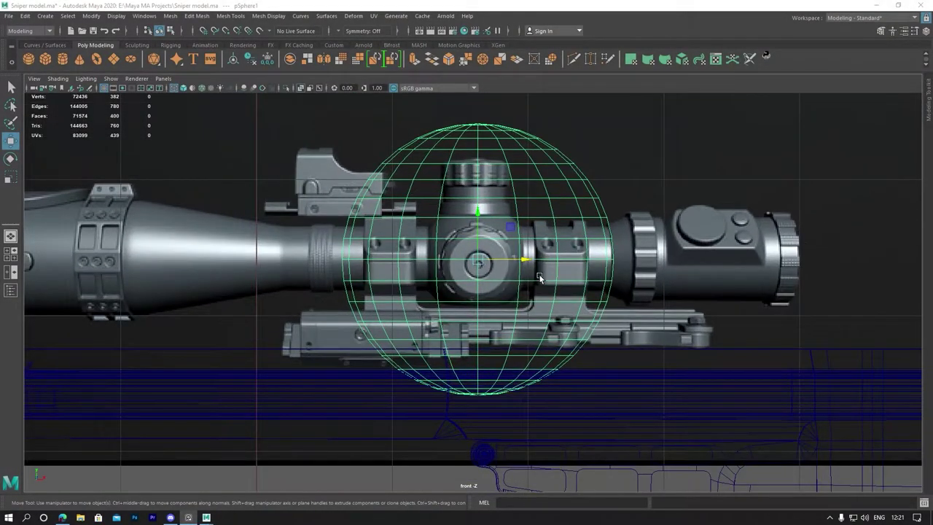
pyautogui.click(505, 244)
pyautogui.click(523, 225)
pyautogui.press('e')
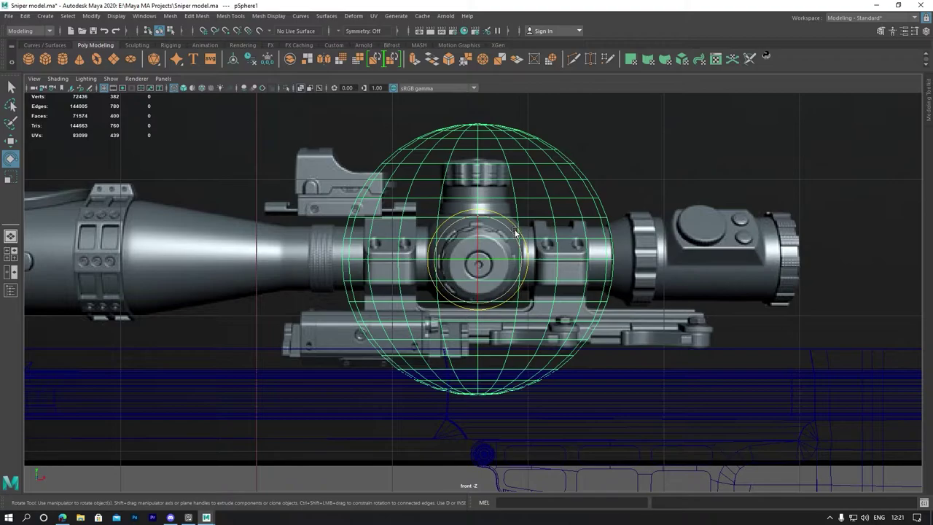
pyautogui.moveTo(514, 232); pyautogui.dragTo(528, 294)
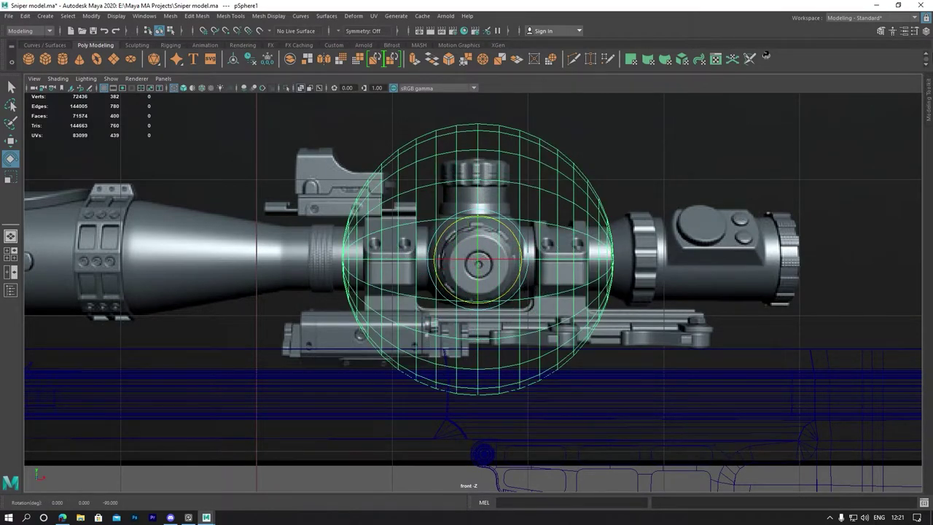
pyautogui.click(926, 31)
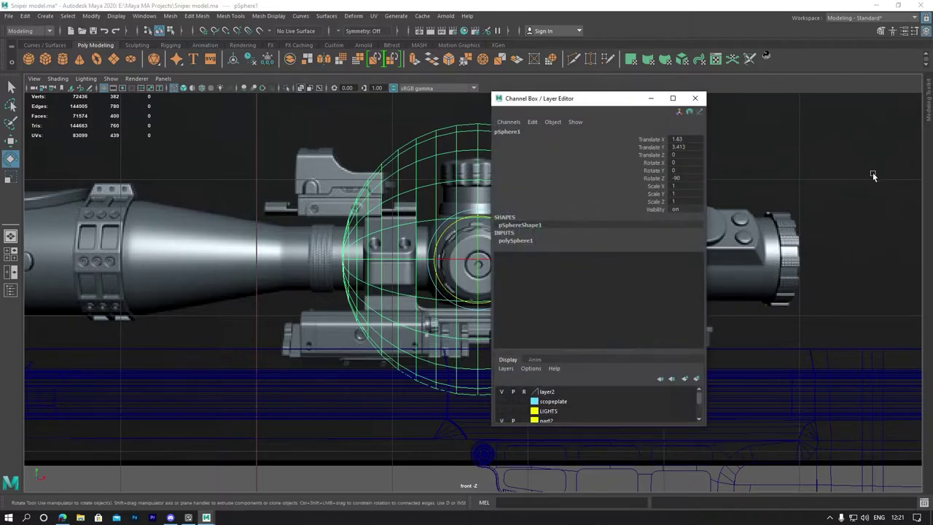
# Raise polySphere1's Subdivisions Axis to 32 and Subdivisions Height to 33.
pyautogui.click(517, 241)
pyautogui.moveTo(596, 102); pyautogui.dragTo(676, 17)
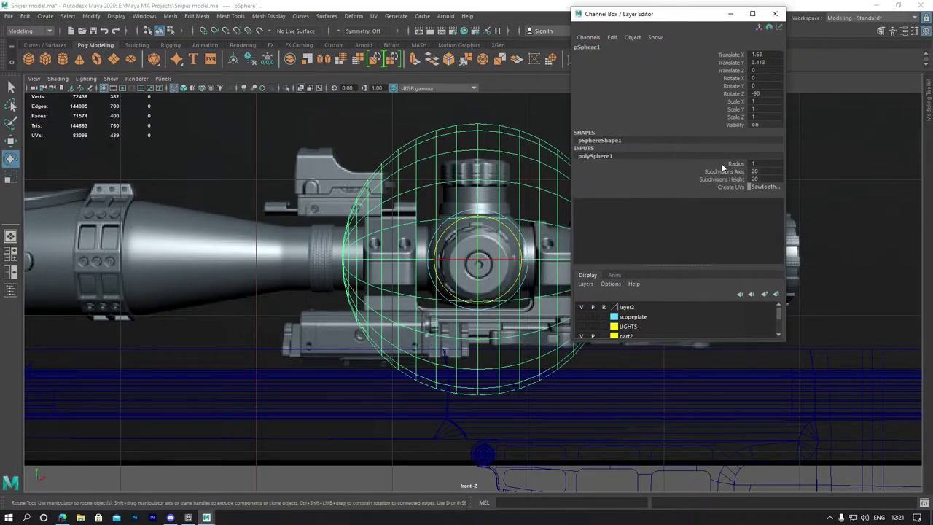
pyautogui.keyDown('ctrl'); pyautogui.moveTo(755, 175); pyautogui.dragTo(769, 171); pyautogui.keyUp('ctrl')
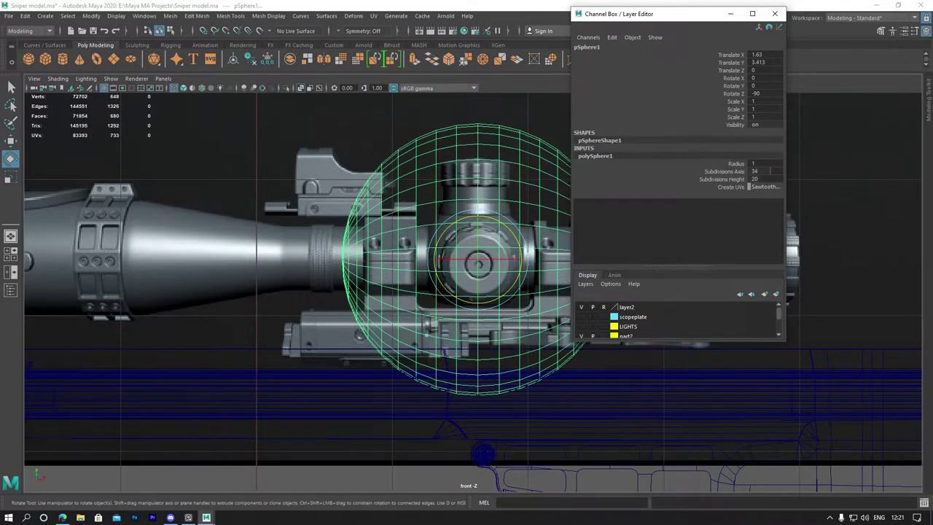
pyautogui.keyDown('ctrl'); pyautogui.moveTo(756, 182); pyautogui.dragTo(768, 183); pyautogui.keyUp('ctrl')
# Shrink the sphere toward the turret cap size and nudge it slightly up and left.
pyautogui.click(775, 13)
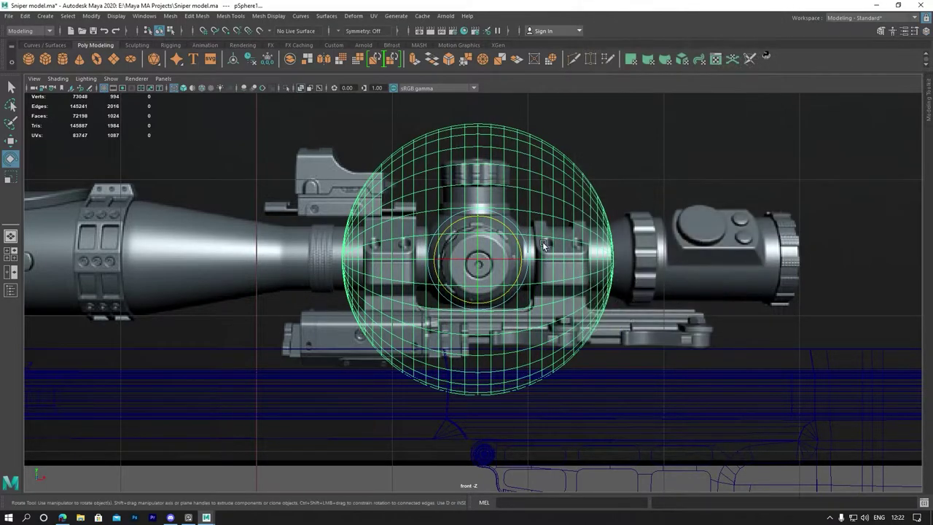
pyautogui.press('w')
pyautogui.press('r')
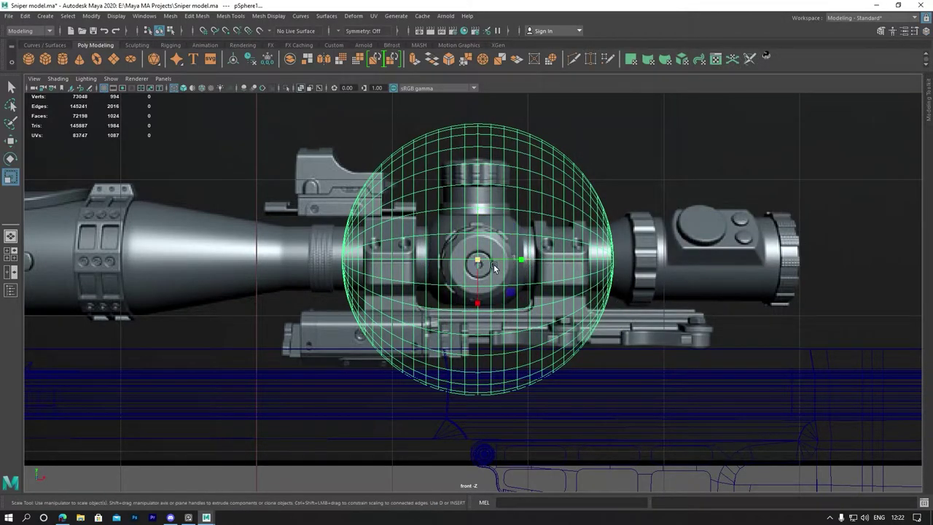
pyautogui.moveTo(488, 267); pyautogui.dragTo(348, 281)
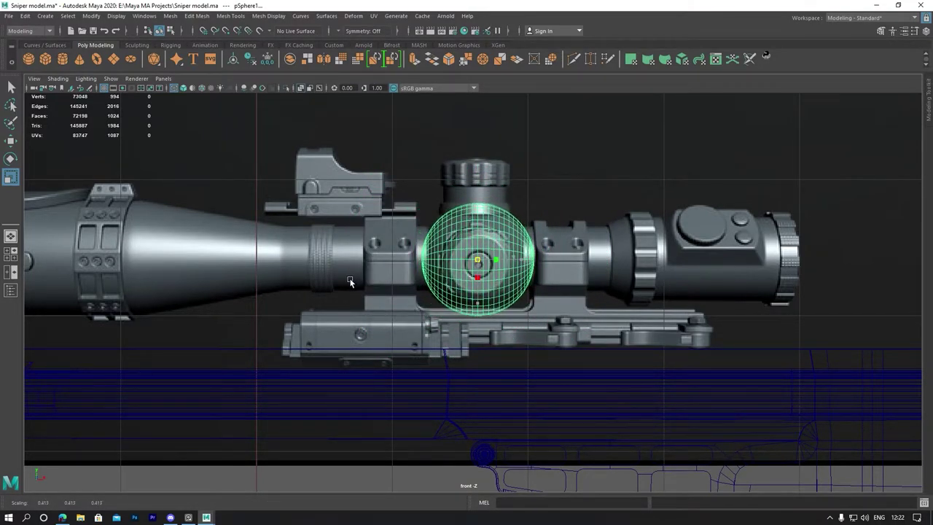
pyautogui.press('w')
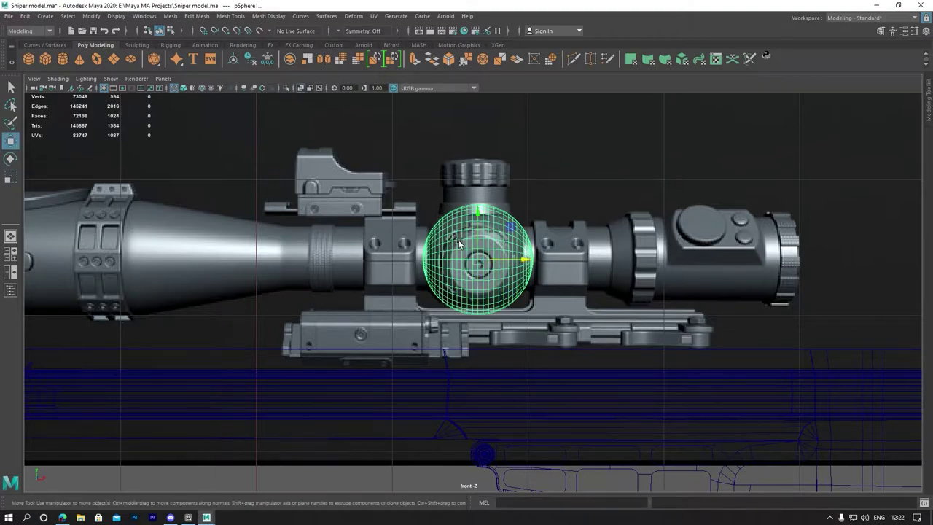
pyautogui.moveTo(486, 233); pyautogui.dragTo(486, 231)
pyautogui.moveTo(526, 259); pyautogui.dragTo(521, 261)
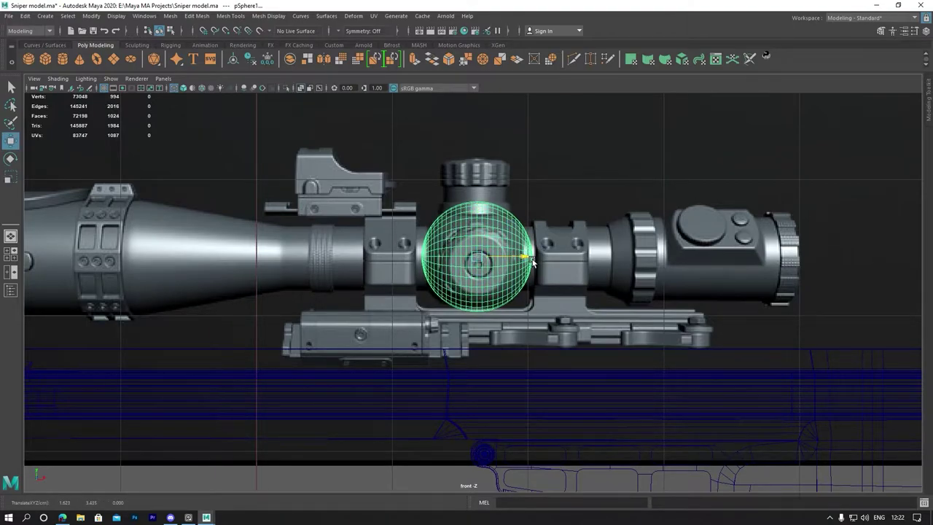
pyautogui.scroll(3, 518, 260)
pyautogui.scroll(3, 519, 260)
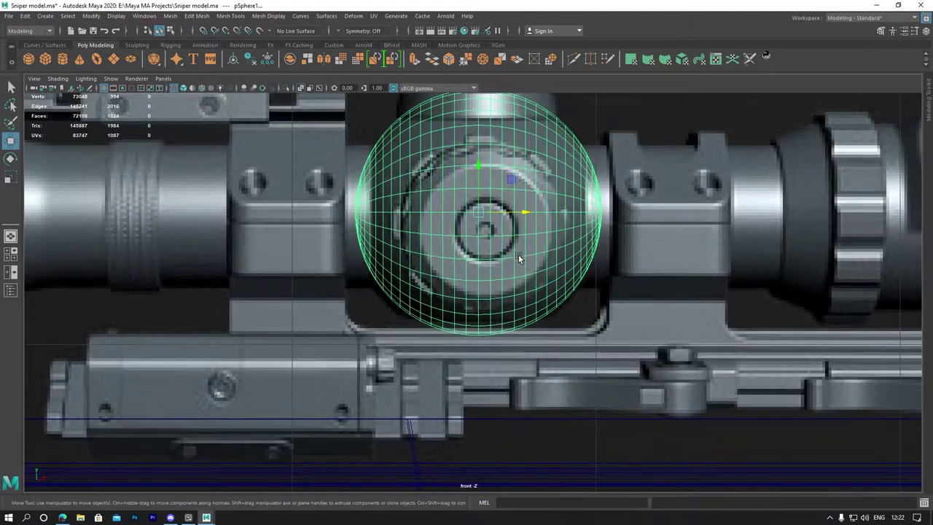
# Fine-tune the sphere's scale and position so it sits centred on the turret cap.
pyautogui.press('r')
pyautogui.moveTo(488, 219)
pyautogui.mouseDown()
pyautogui.moveTo(479, 214)
pyautogui.moveTo(487, 197)
pyautogui.mouseUp()
pyautogui.press('w')
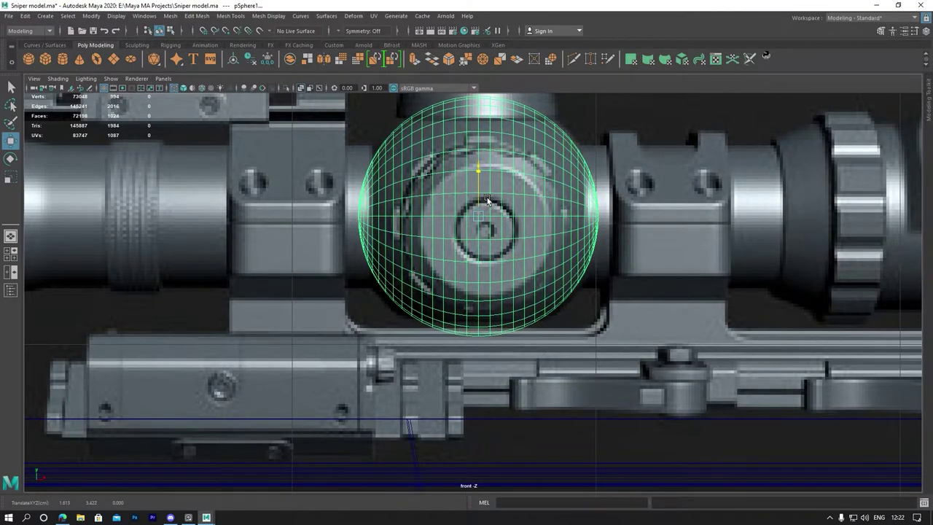
pyautogui.moveTo(551, 205)
pyautogui.keyDown('alt'); pyautogui.mouseDown(button='middle')
pyautogui.moveTo(528, 240)
pyautogui.moveTo(502, 239)
pyautogui.mouseUp(button='middle'); pyautogui.keyUp('alt')
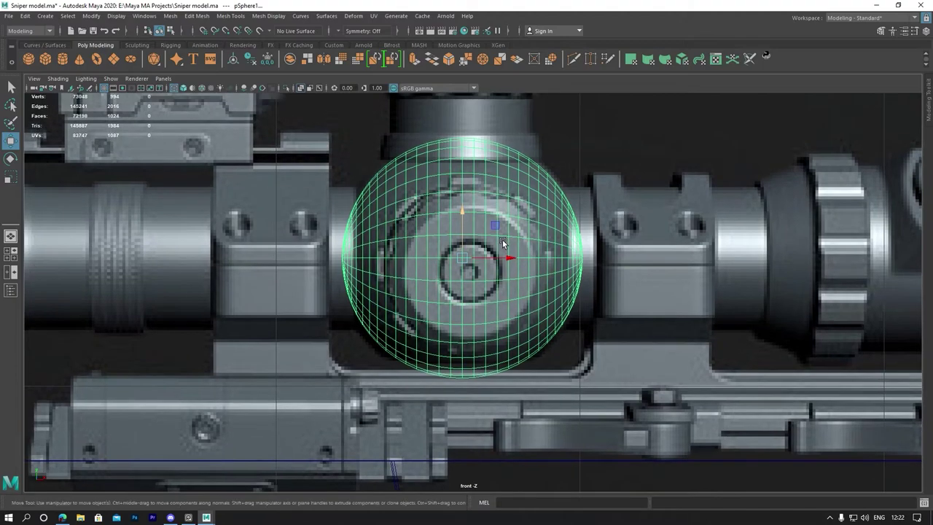
pyautogui.press('r')
pyautogui.moveTo(471, 260)
pyautogui.mouseDown()
pyautogui.moveTo(472, 249)
pyautogui.moveTo(514, 255)
pyautogui.mouseUp()
pyautogui.press('w')
pyautogui.moveTo(394, 210); pyautogui.dragTo(395, 241, button='right')
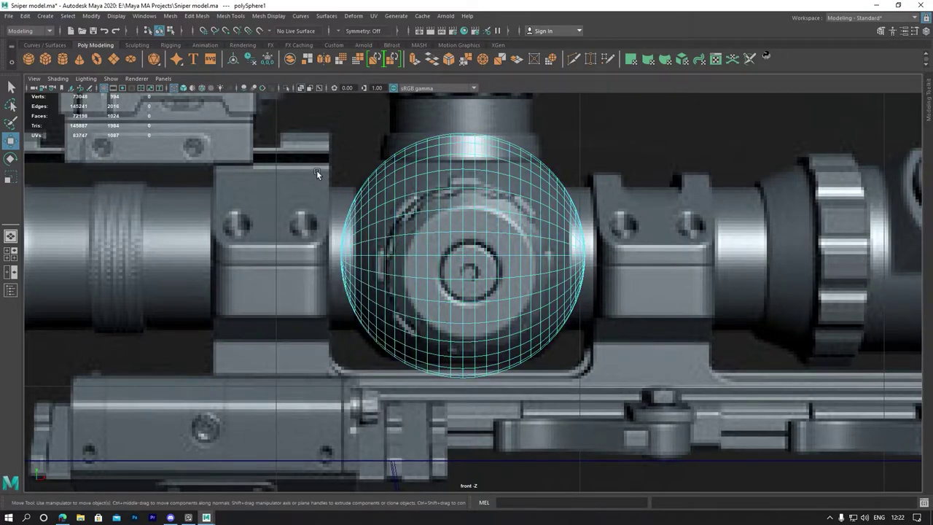
# Delete the faces on the sphere's left and right sides.
pyautogui.moveTo(316, 173); pyautogui.dragTo(366, 357)
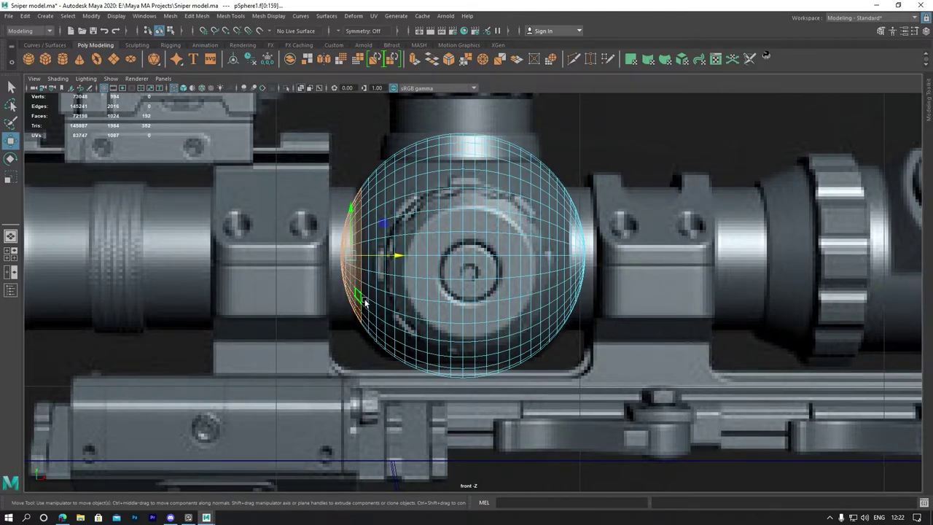
pyautogui.press('Delete')
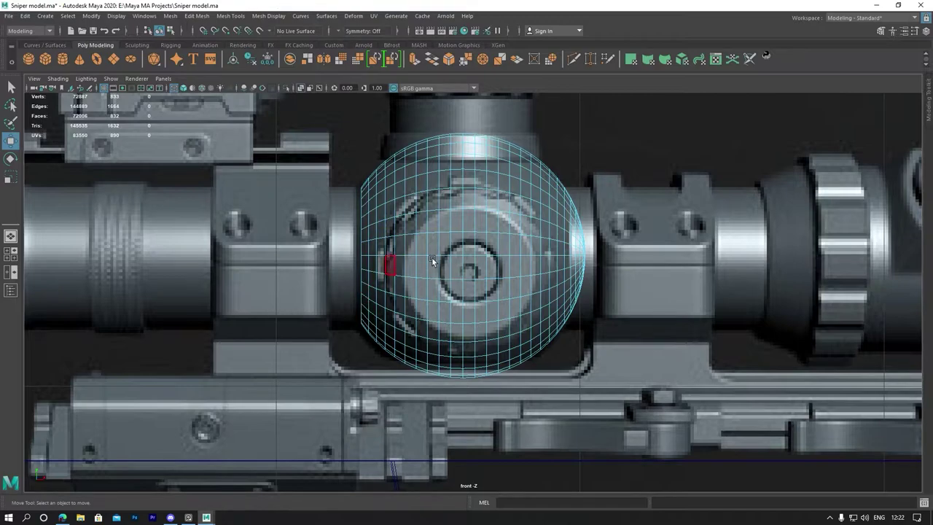
pyautogui.moveTo(594, 176)
pyautogui.mouseDown()
pyautogui.moveTo(550, 273)
pyautogui.moveTo(576, 350)
pyautogui.mouseUp()
pyautogui.press('Delete')
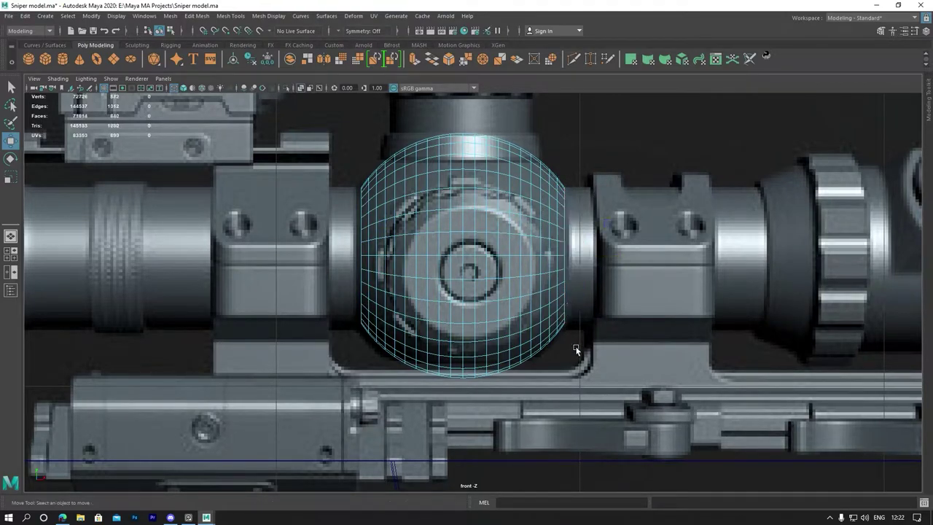
# Extrude the right open border edge loop into a tube over the right scope ring.
pyautogui.moveTo(443, 214); pyautogui.dragTo(576, 225, button='right')
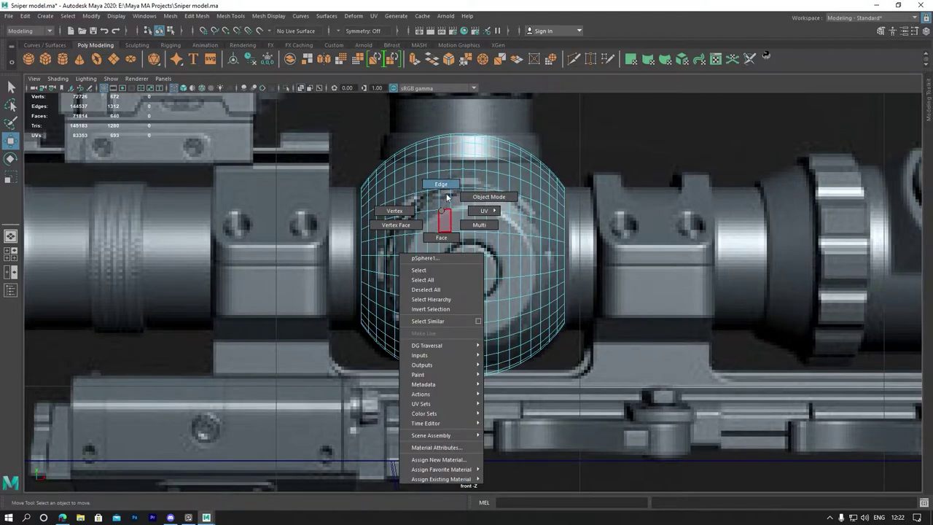
pyautogui.doubleClick(574, 225)
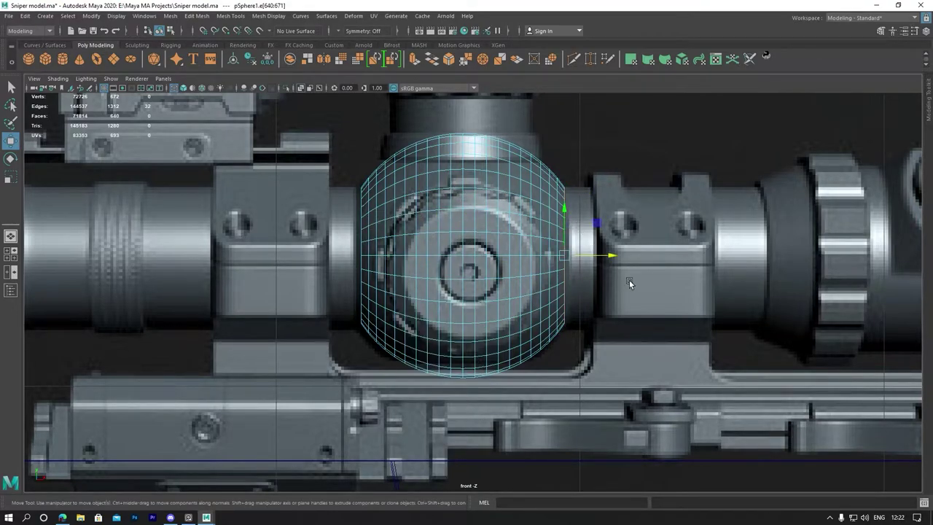
pyautogui.keyDown('shift'); pyautogui.moveTo(618, 259); pyautogui.dragTo(817, 257); pyautogui.keyUp('shift')
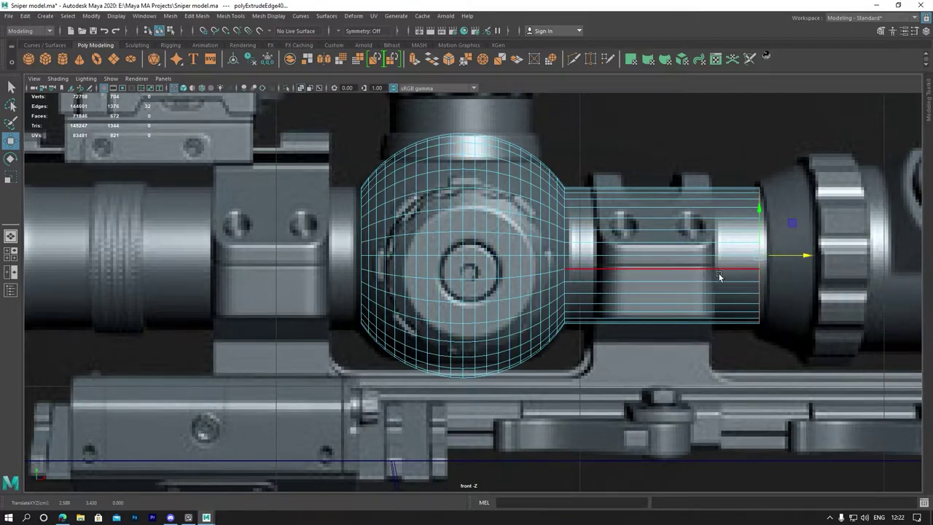
# Extrude the left border loop along the barrel and widen it to follow the cone.
pyautogui.doubleClick(371, 239)
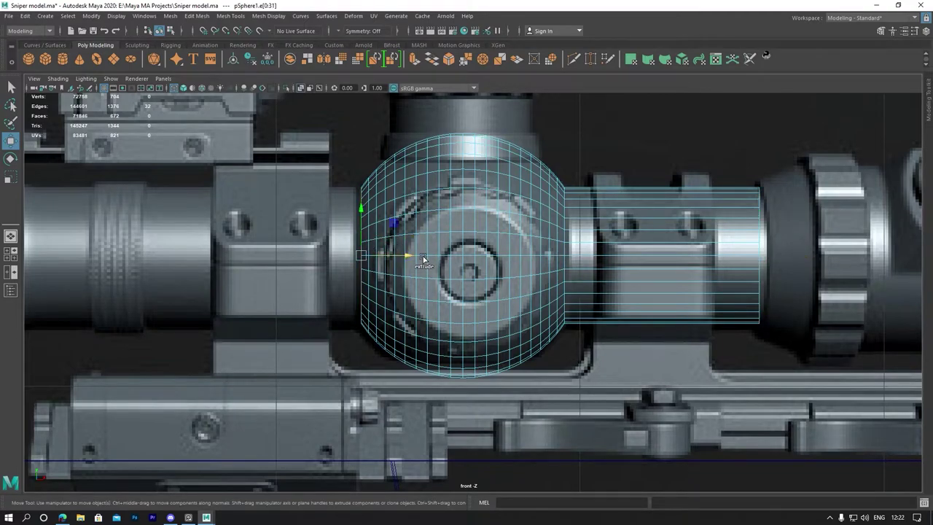
pyautogui.keyDown('shift'); pyautogui.moveTo(419, 260); pyautogui.dragTo(180, 253); pyautogui.keyUp('shift')
pyautogui.keyDown('alt'); pyautogui.moveTo(180, 253); pyautogui.dragTo(676, 260, button='middle'); pyautogui.keyUp('alt')
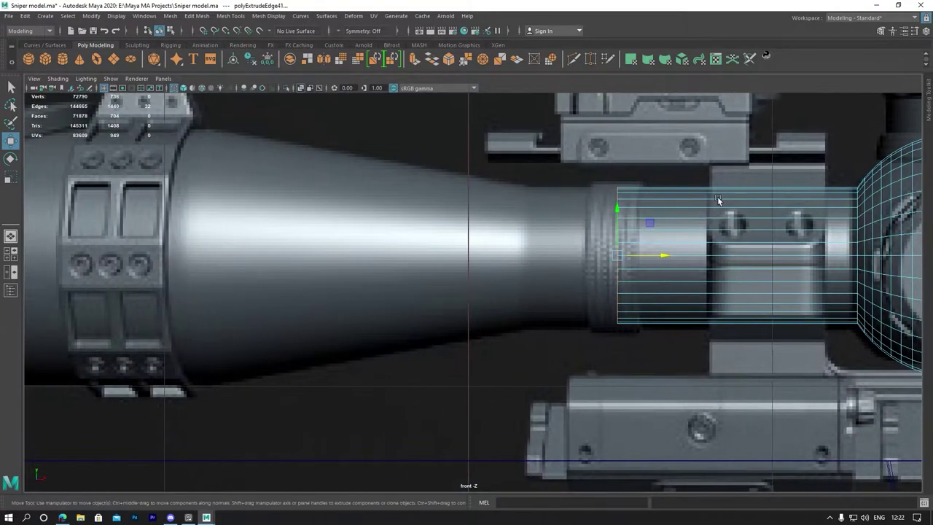
pyautogui.moveTo(676, 260); pyautogui.dragTo(241, 260)
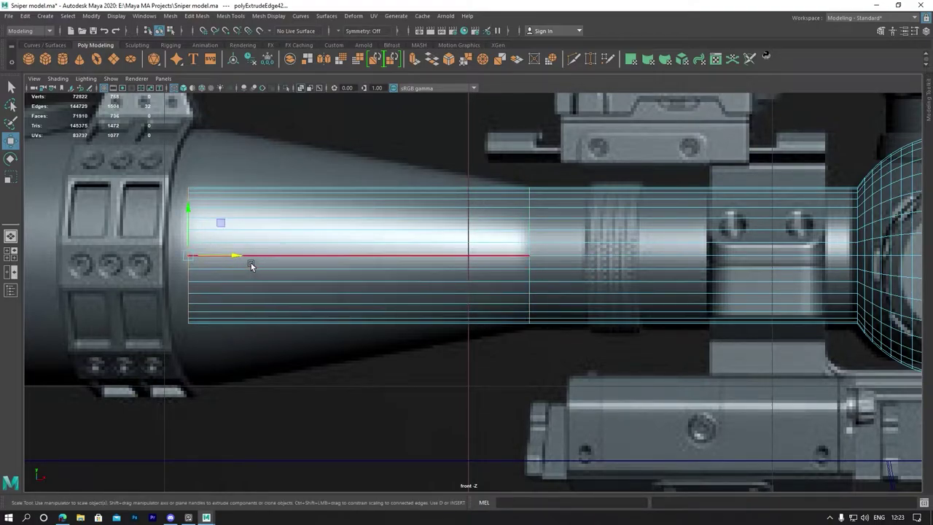
pyautogui.press('r')
pyautogui.moveTo(196, 260); pyautogui.dragTo(281, 272)
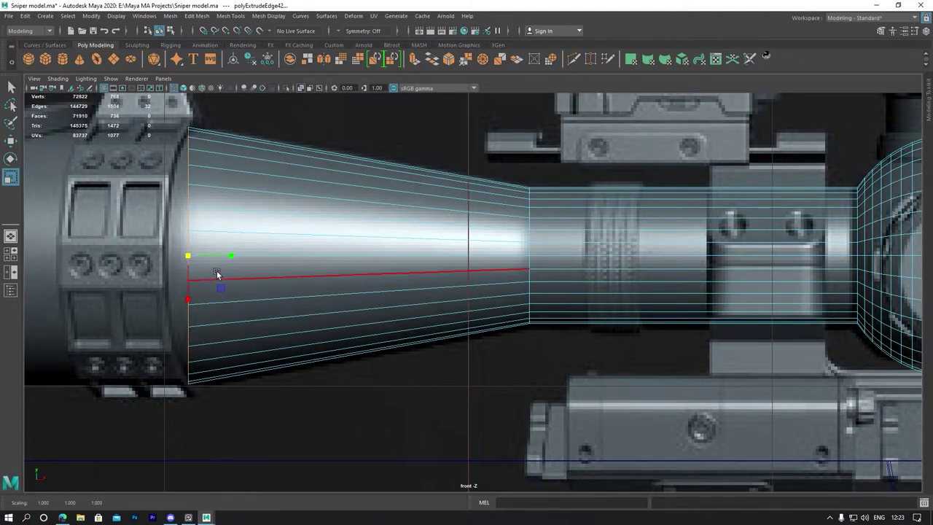
pyautogui.press('w')
# Extrude another tube section left past the objective ring, then select the right tube's end edge.
pyautogui.moveTo(243, 265); pyautogui.dragTo(117, 255)
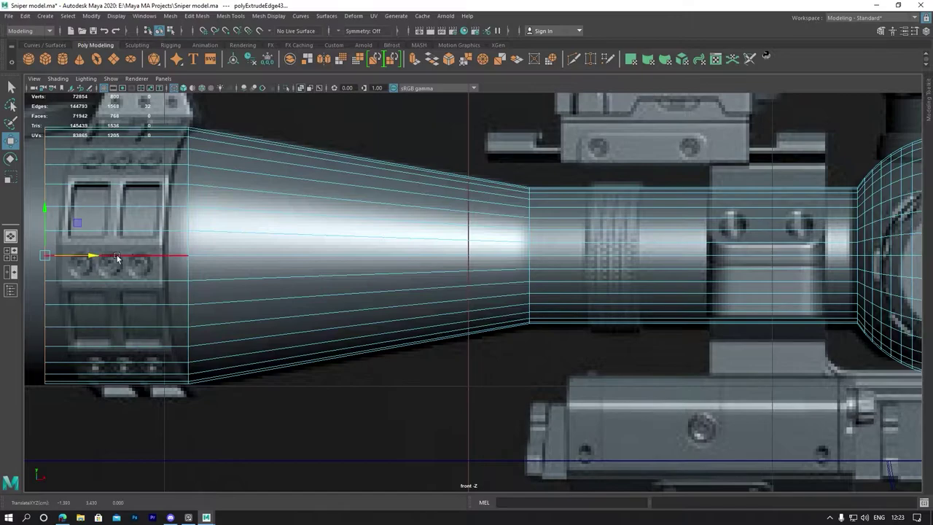
pyautogui.keyDown('alt'); pyautogui.moveTo(116, 256); pyautogui.dragTo(493, 253, button='middle'); pyautogui.keyUp('alt')
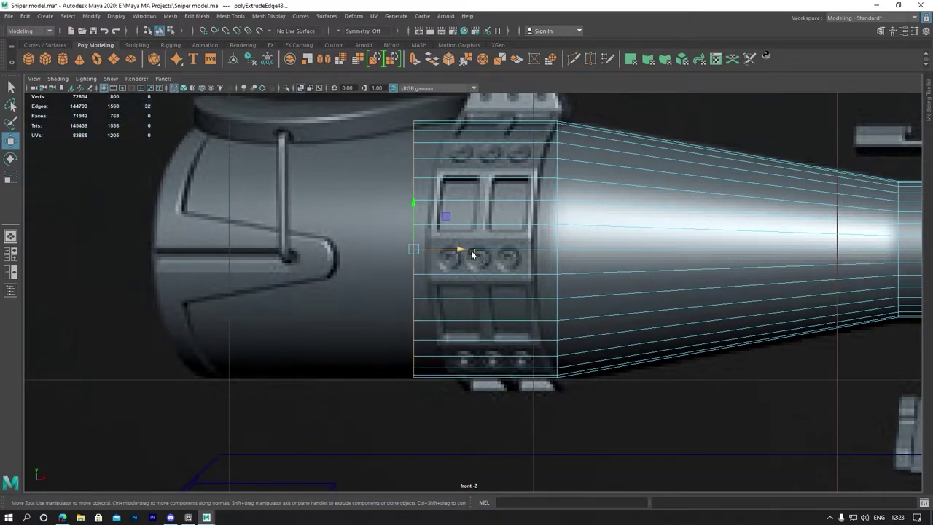
pyautogui.moveTo(471, 254)
pyautogui.mouseDown()
pyautogui.moveTo(244, 245)
pyautogui.moveTo(267, 242)
pyautogui.mouseUp()
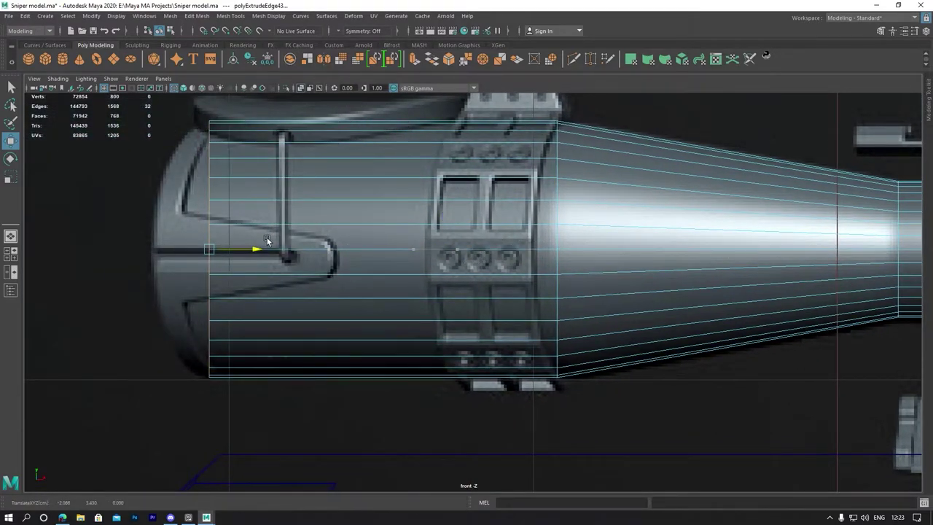
pyautogui.keyDown('alt'); pyautogui.moveTo(267, 241); pyautogui.dragTo(51, 214, button='middle'); pyautogui.keyUp('alt')
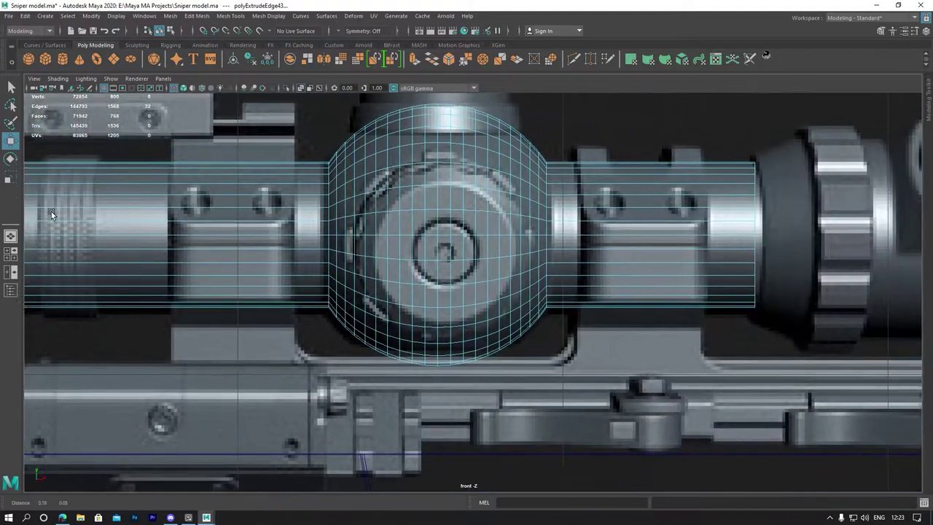
pyautogui.keyDown('alt'); pyautogui.moveTo(758, 237); pyautogui.dragTo(394, 237, button='middle'); pyautogui.keyUp('alt')
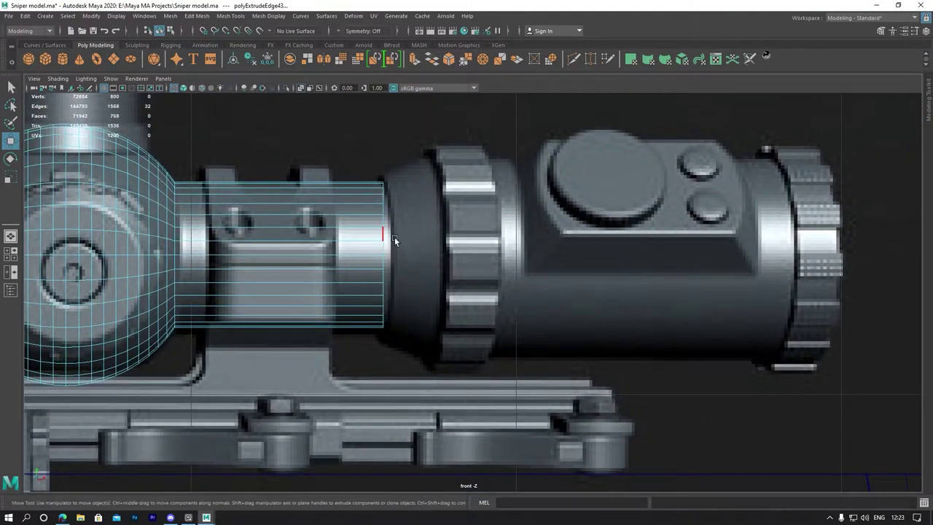
pyautogui.click(389, 235)
pyautogui.press('space')
pyautogui.press('space')
# Extrude a thin rim ring from the tube's open eyepiece end using the scale tool.
pyautogui.keyDown('alt'); pyautogui.moveTo(681, 270); pyautogui.dragTo(602, 287); pyautogui.keyUp('alt')
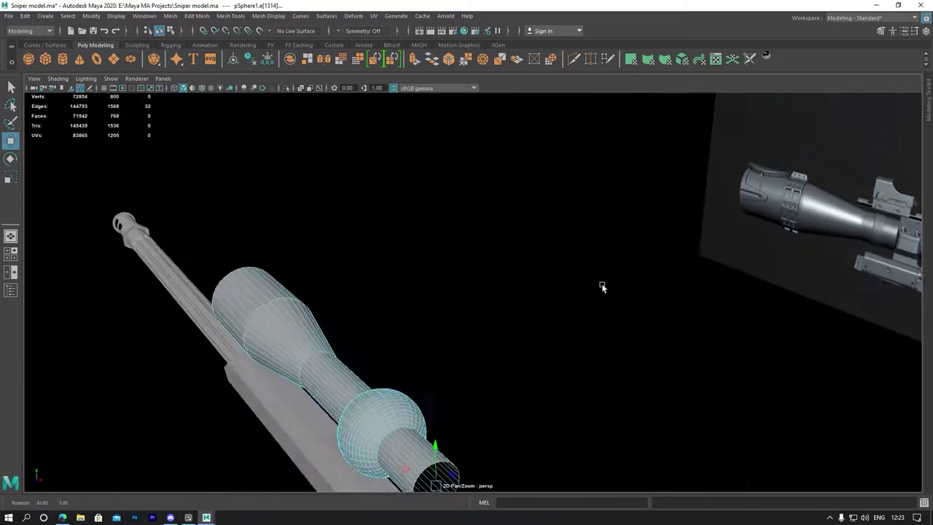
pyautogui.scroll(3, 602, 287)
pyautogui.scroll(4, 510, 233)
pyautogui.scroll(3, 410, 291)
pyautogui.scroll(4, 424, 297)
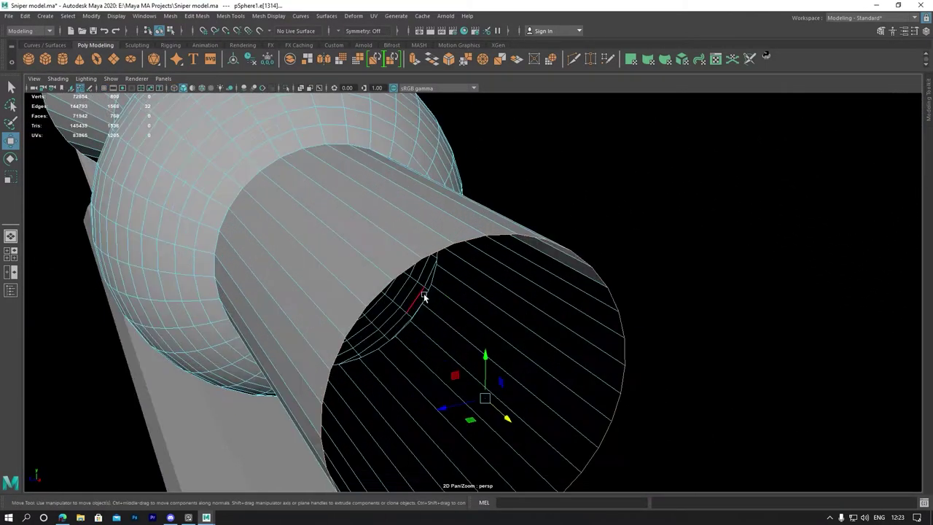
pyautogui.scroll(-5, 424, 296)
pyautogui.scroll(3, 430, 292)
pyautogui.scroll(3, 423, 298)
pyautogui.press('r')
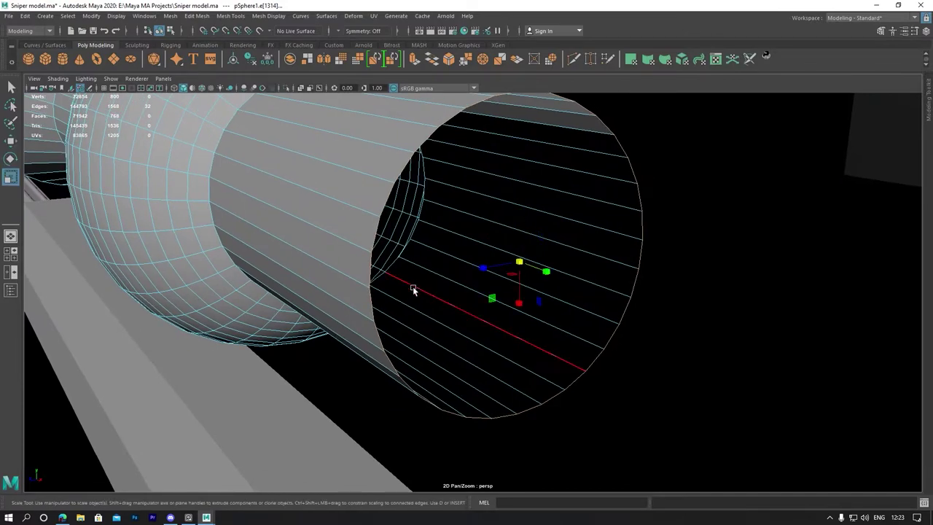
pyautogui.keyDown('shift'); pyautogui.click(538, 267); pyautogui.keyUp('shift')
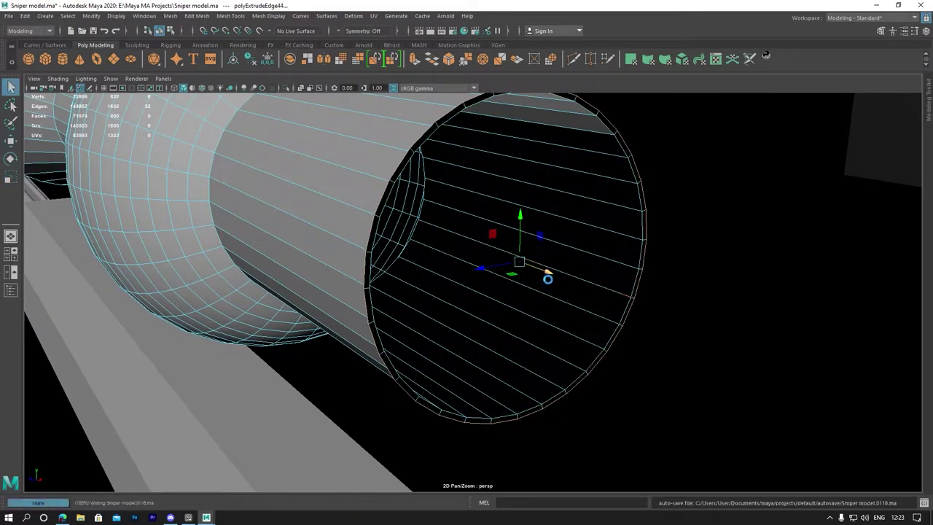
# In the front view, slide the extruded ring forward and flare it outward to 1.32.
pyautogui.press('w')
pyautogui.press('space')
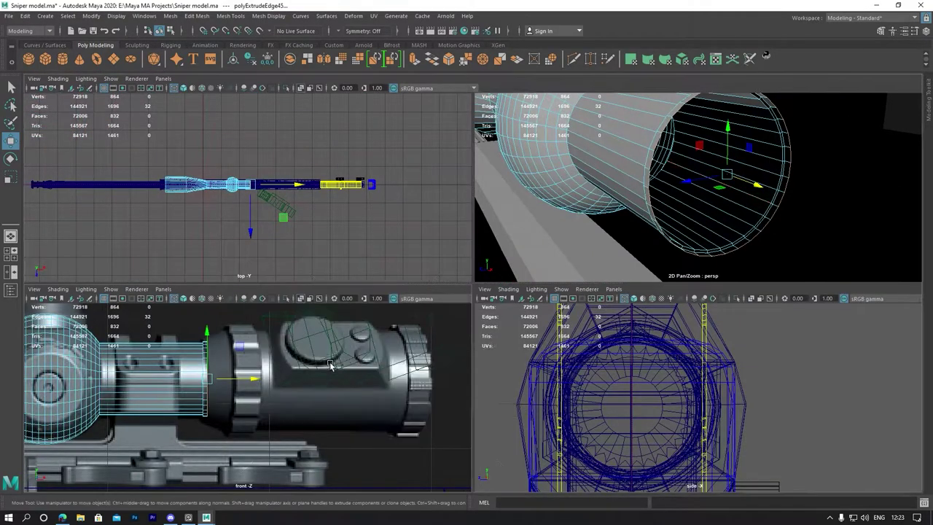
pyautogui.press('space')
pyautogui.scroll(3, 423, 249)
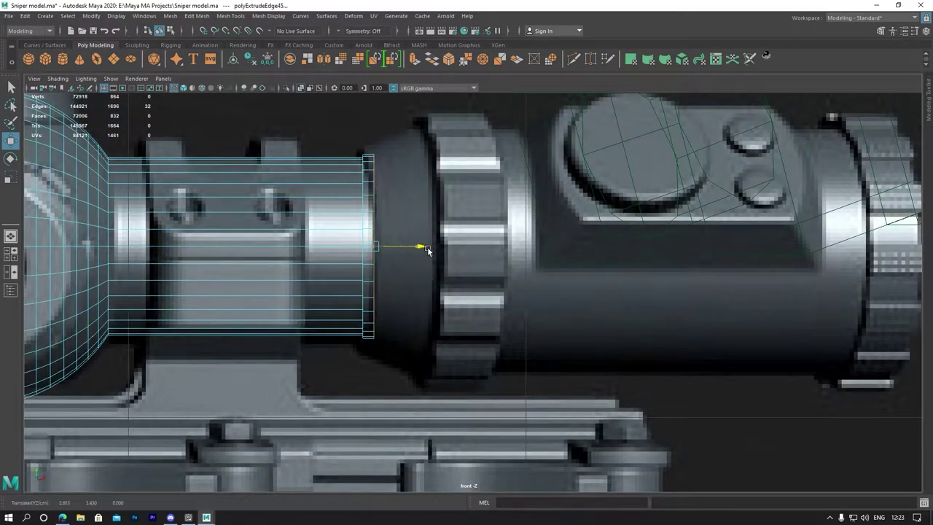
pyautogui.moveTo(427, 250); pyautogui.dragTo(486, 250)
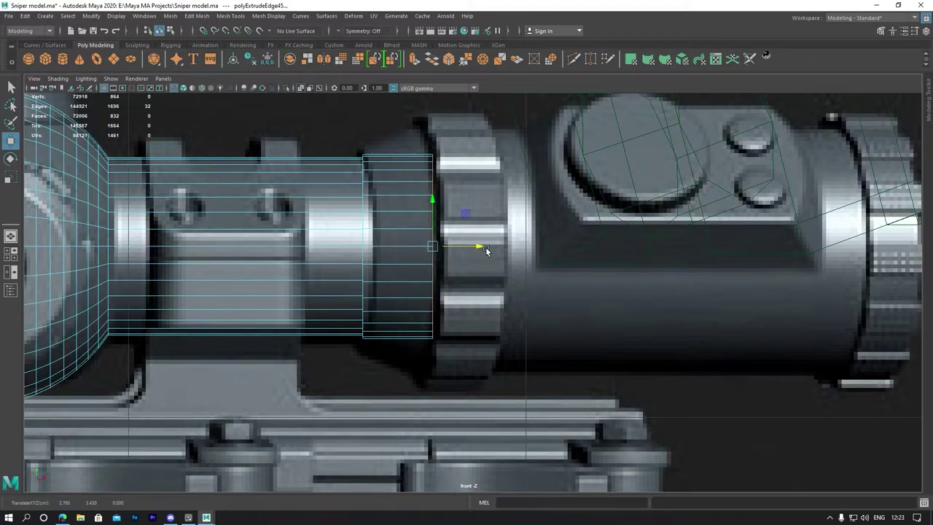
pyautogui.press('r')
pyautogui.moveTo(451, 248); pyautogui.dragTo(492, 250)
# Scale the flared ring down slightly and pan along the extended tube.
pyautogui.press('w')
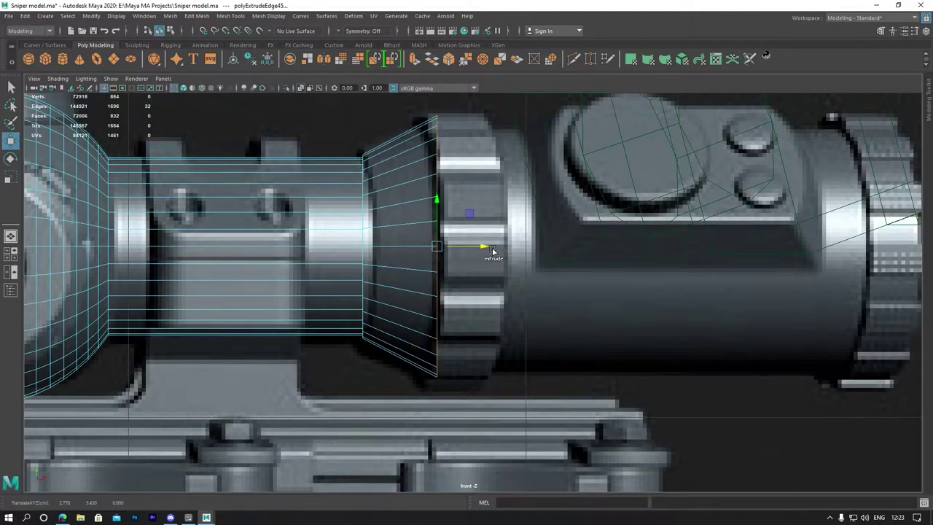
pyautogui.press('r')
pyautogui.moveTo(441, 249); pyautogui.dragTo(914, 250)
pyautogui.press('w')
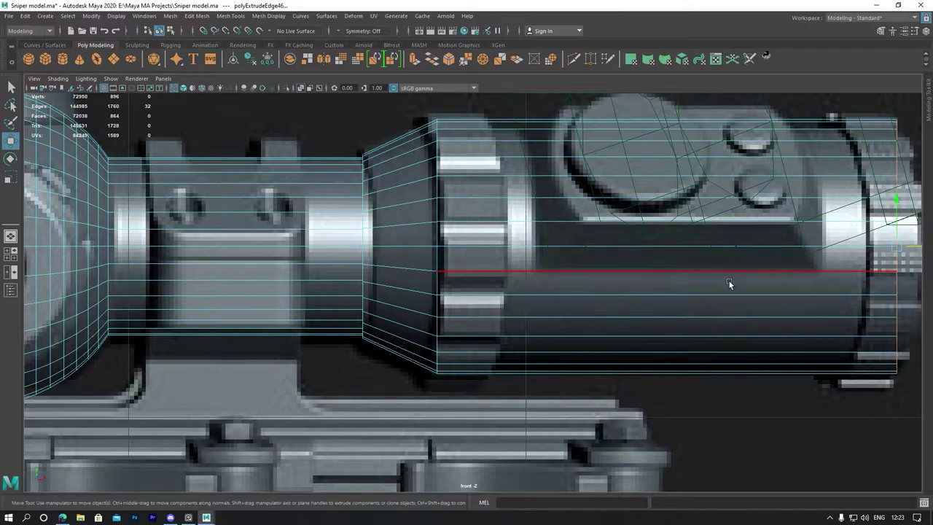
pyautogui.keyDown('alt'); pyautogui.moveTo(461, 226); pyautogui.dragTo(603, 221, button='middle'); pyautogui.keyUp('alt')
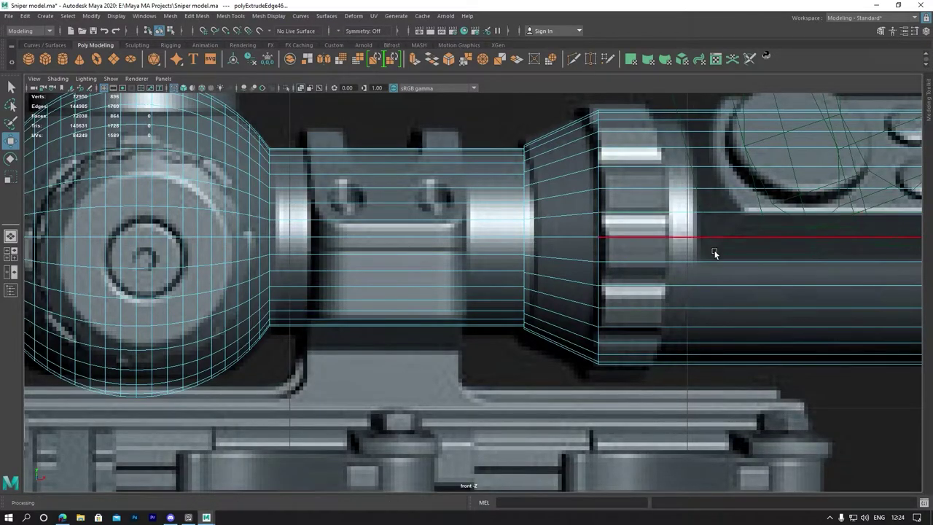
pyautogui.keyDown('alt'); pyautogui.moveTo(739, 232); pyautogui.dragTo(560, 235, button='middle'); pyautogui.keyUp('alt')
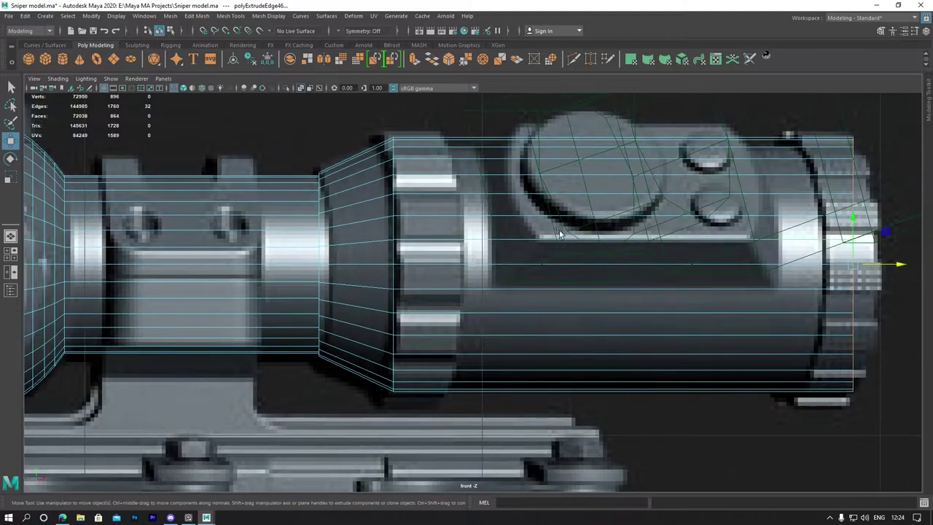
# Insert two edge loops on the straight tube section, near the eyepiece front and rear.
pyautogui.click(280, 18)
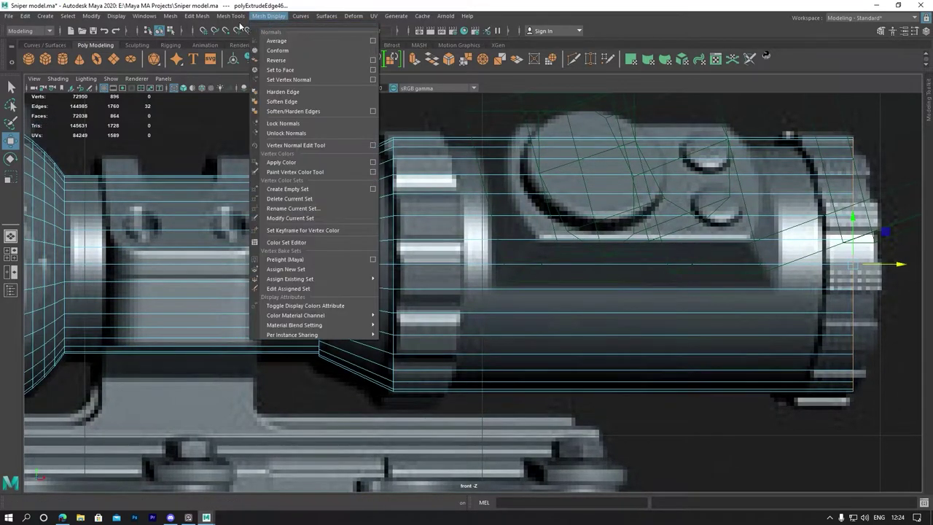
pyautogui.moveTo(230, 16)
pyautogui.click(260, 89)
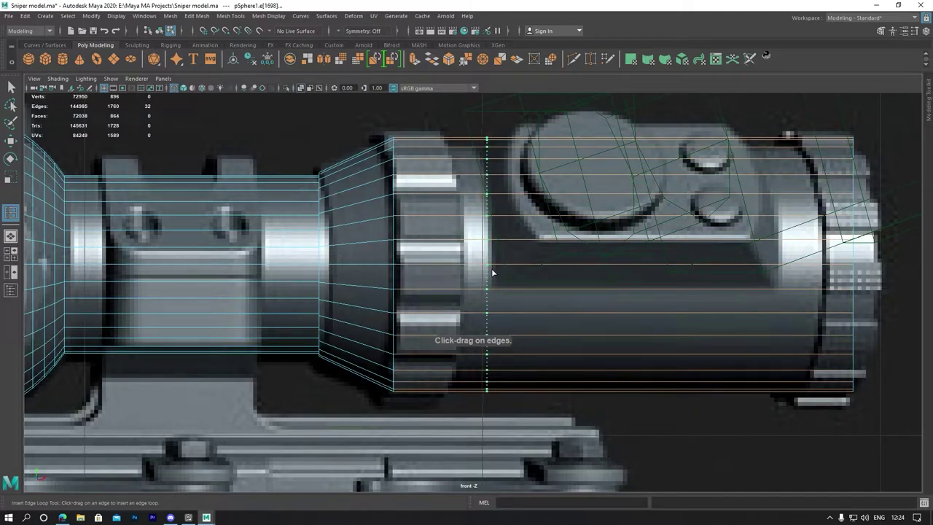
pyautogui.click(492, 271)
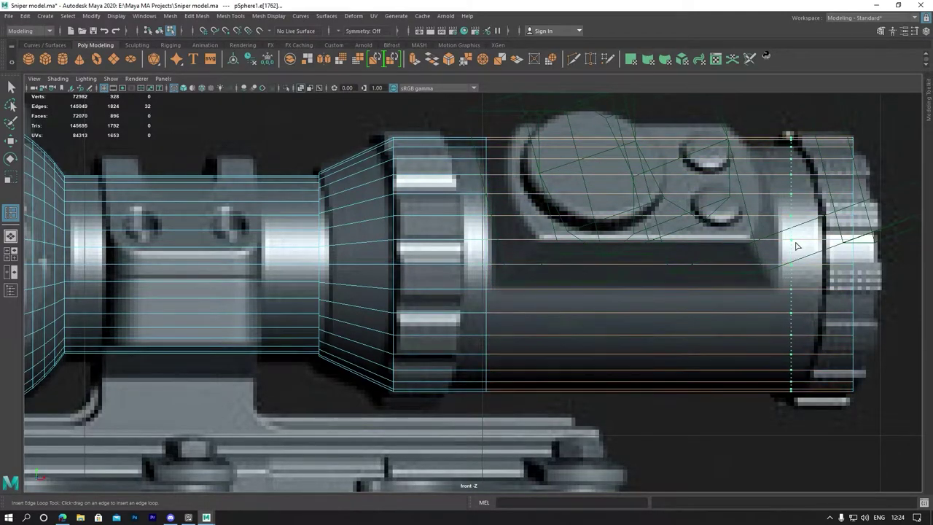
pyautogui.moveTo(793, 247); pyautogui.dragTo(787, 246)
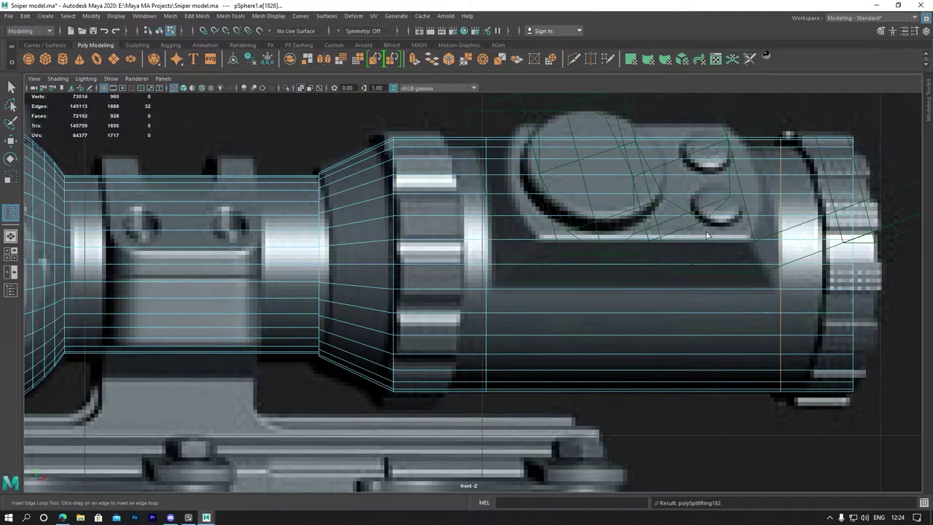
pyautogui.moveTo(246, 232)
pyautogui.keyDown('alt'); pyautogui.mouseDown(button='middle')
pyautogui.moveTo(431, 243)
pyautogui.moveTo(323, 253)
pyautogui.mouseUp(button='middle'); pyautogui.keyUp('alt')
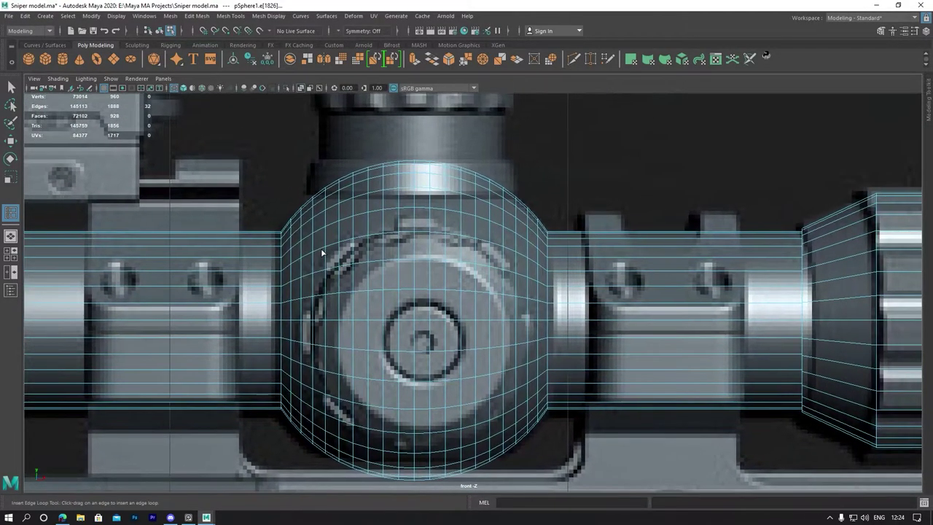
pyautogui.keyDown('alt'); pyautogui.moveTo(345, 194); pyautogui.dragTo(336, 209, button='middle'); pyautogui.keyUp('alt')
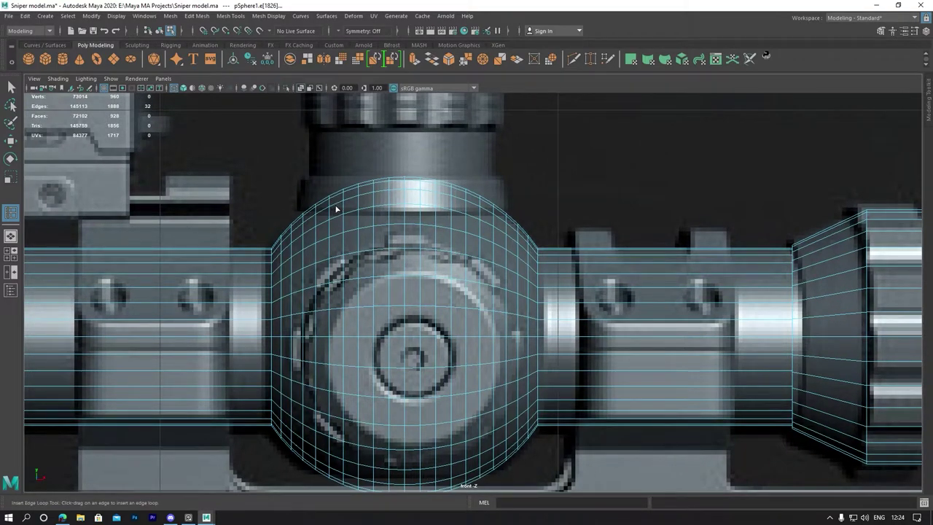
pyautogui.moveTo(341, 196)
pyautogui.keyDown('alt'); pyautogui.mouseDown(button='middle')
pyautogui.moveTo(416, 187)
pyautogui.moveTo(444, 121)
pyautogui.moveTo(463, 135)
pyautogui.moveTo(477, 226)
pyautogui.moveTo(273, 183)
pyautogui.moveTo(314, 273)
pyautogui.moveTo(540, 282)
pyautogui.moveTo(406, 233)
pyautogui.mouseUp(button='middle'); pyautogui.keyUp('alt')
pyautogui.keyDown('alt'); pyautogui.moveTo(236, 176); pyautogui.dragTo(408, 264, button='middle'); pyautogui.keyUp('alt')
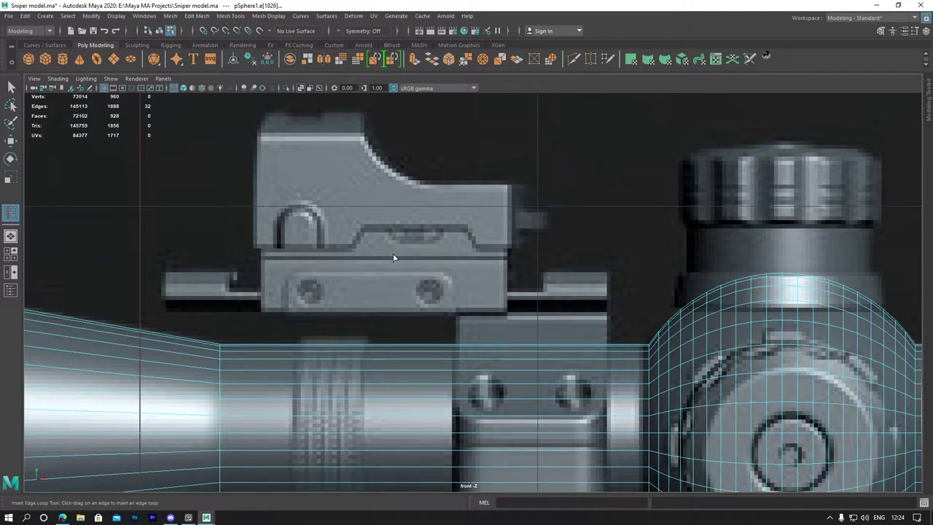
pyautogui.scroll(-5, 345, 251)
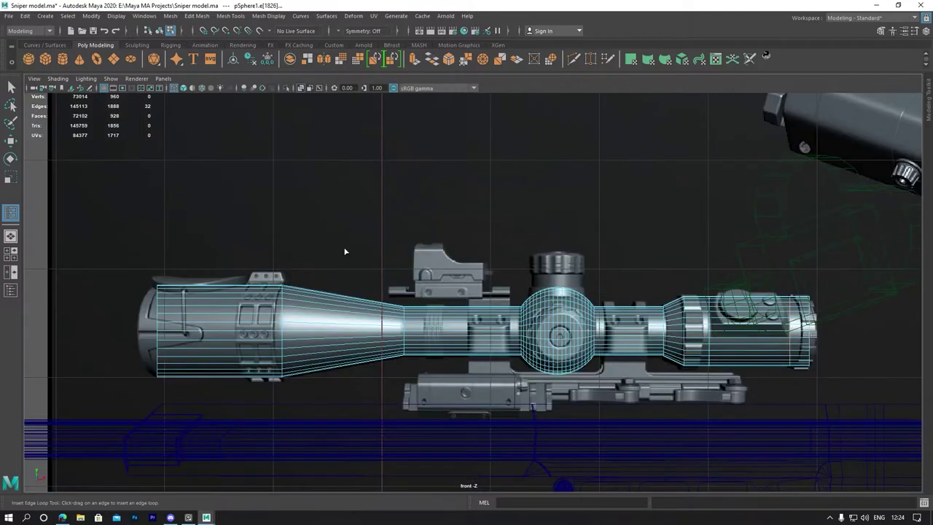
pyautogui.scroll(1, 363, 266)
pyautogui.moveTo(389, 249); pyautogui.dragTo(456, 224, button='right')
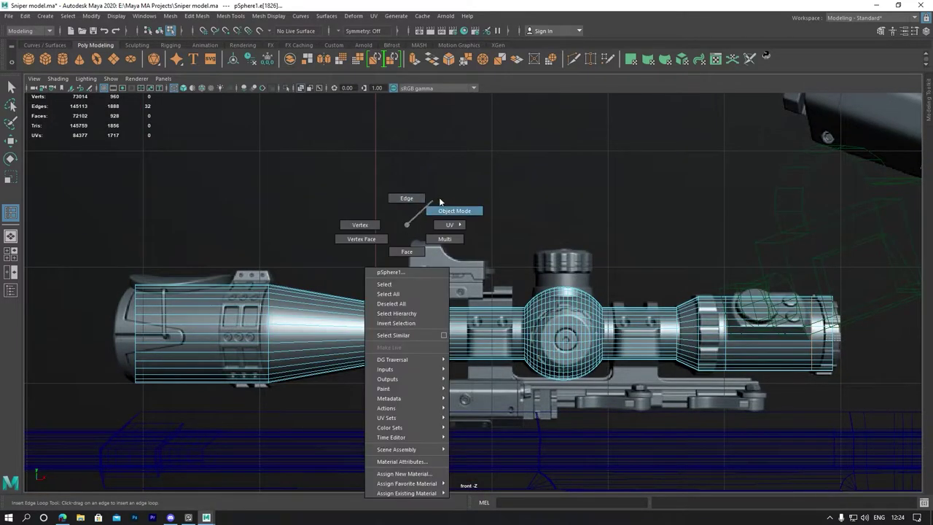
# Turn off layer2's visibility to hide the reference scope, then orbit the perspective view.
pyautogui.click(11, 87)
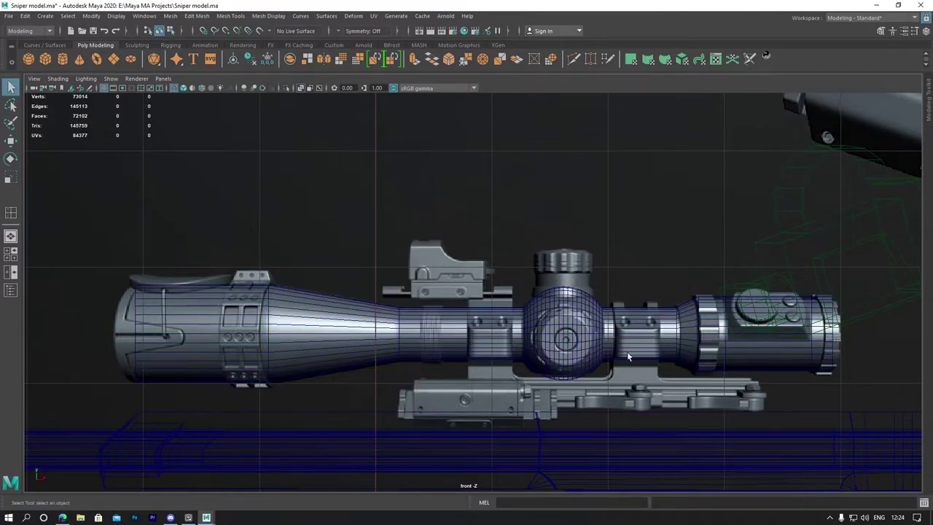
pyautogui.click(926, 31)
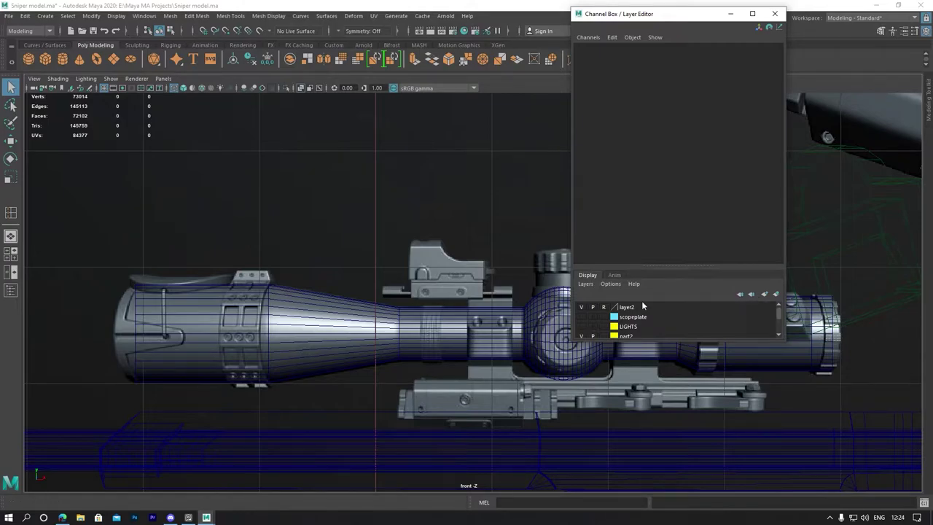
pyautogui.click(581, 307)
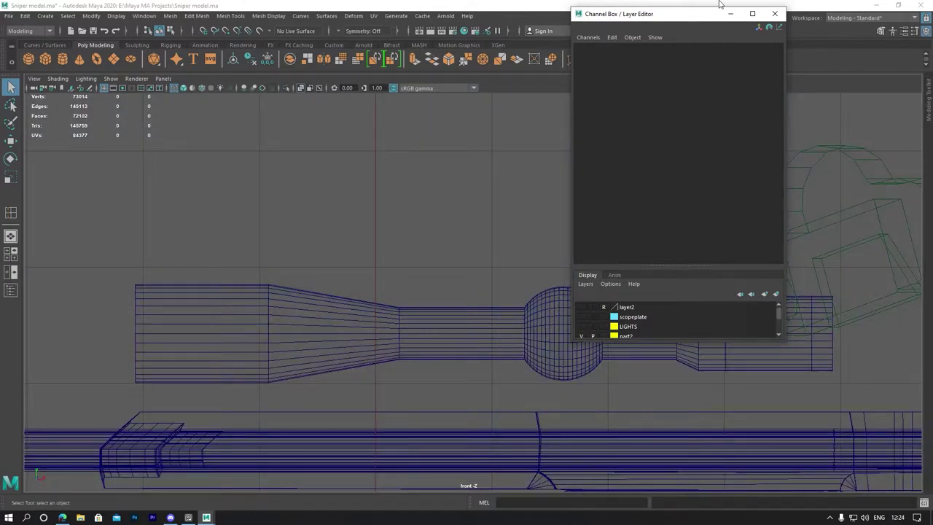
pyautogui.click(777, 14)
pyautogui.scroll(2, 472, 314)
pyautogui.scroll(-2, 469, 323)
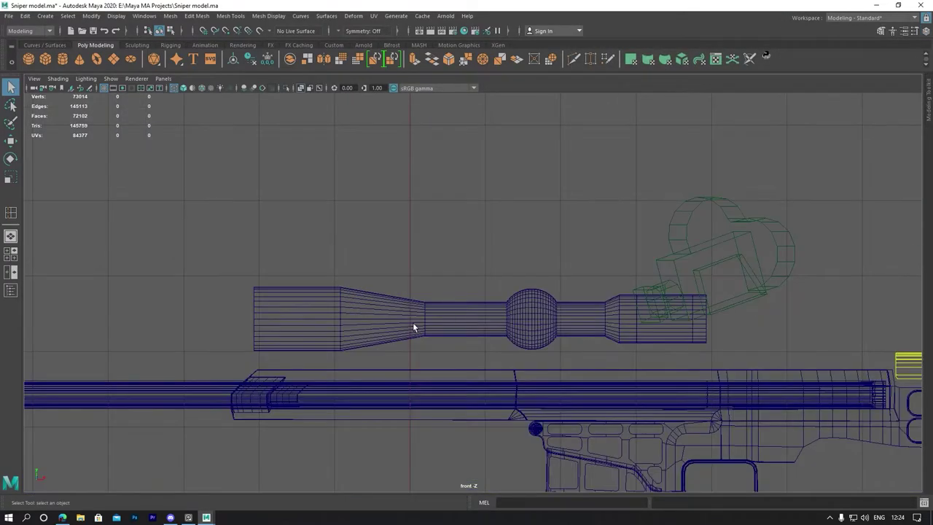
pyautogui.scroll(1, 333, 323)
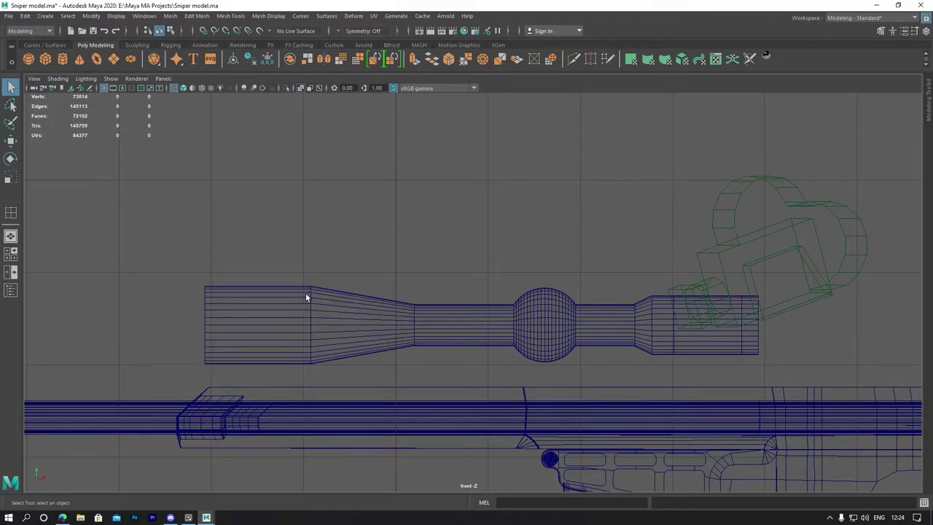
pyautogui.press('space')
pyautogui.press('space')
pyautogui.moveTo(637, 241)
pyautogui.keyDown('alt'); pyautogui.mouseDown()
pyautogui.moveTo(443, 275)
pyautogui.moveTo(527, 285)
pyautogui.moveTo(597, 273)
pyautogui.moveTo(537, 298)
pyautogui.moveTo(557, 272)
pyautogui.moveTo(566, 147)
pyautogui.mouseUp(); pyautogui.keyUp('alt')
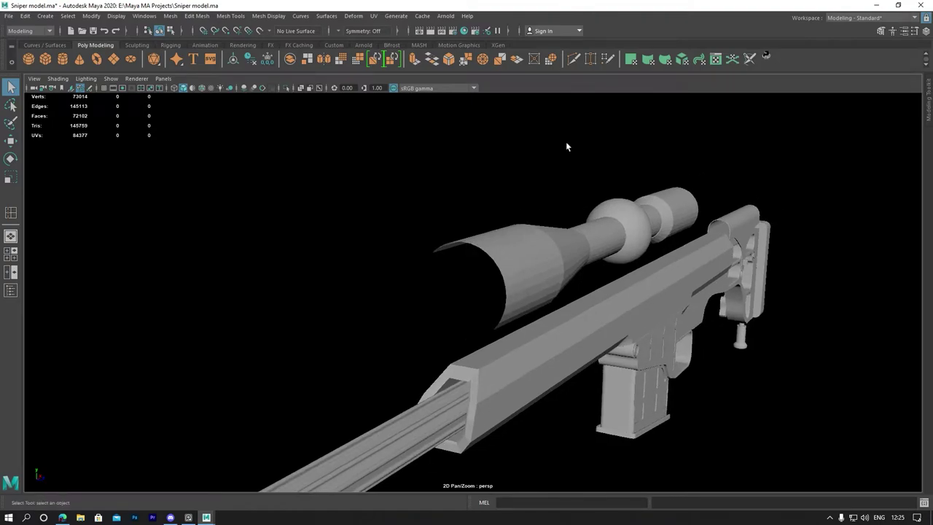
# Set the viewport colour space to Raw and aiSkyDomeLight1's Visibility to 0.
pyautogui.click(476, 89)
pyautogui.click(446, 156)
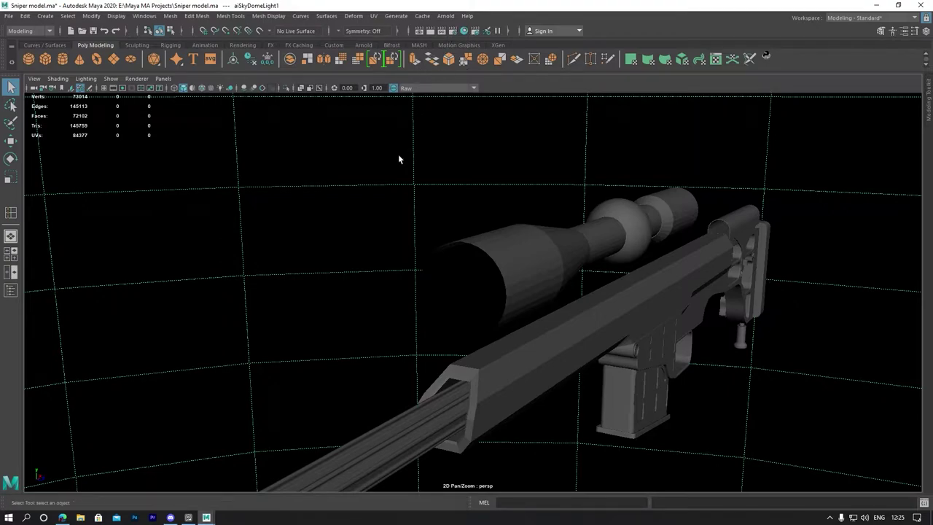
pyautogui.click(926, 30)
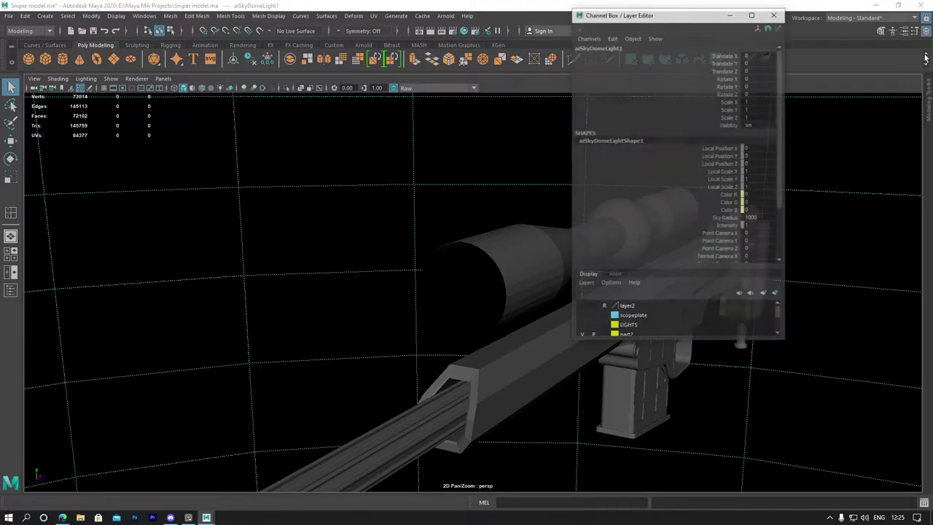
pyautogui.click(733, 124)
pyautogui.click(754, 125)
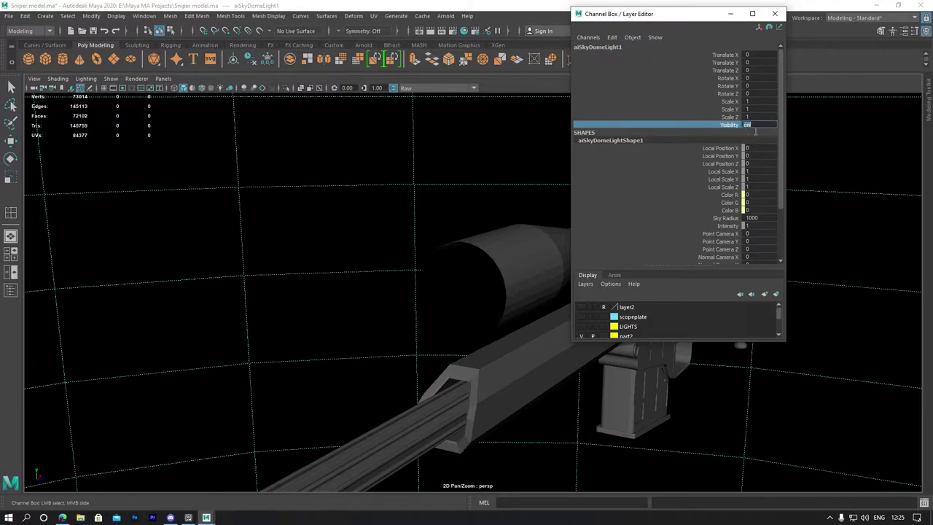
pyautogui.write('0')
pyautogui.press('Return')
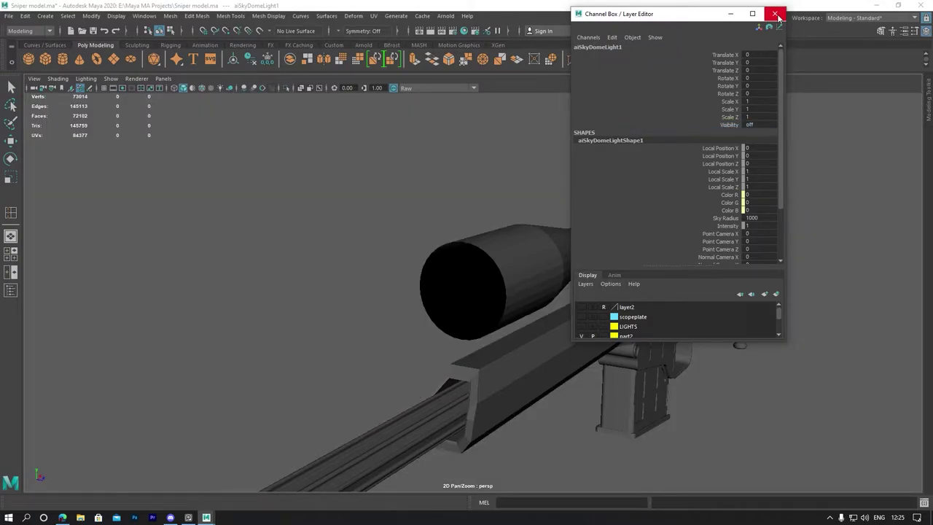
pyautogui.click(732, 14)
# Select the scope, zoom in, pick its front rim edge loop in Edge mode, and open Edit Mesh.
pyautogui.moveTo(460, 145); pyautogui.dragTo(441, 175, button='right')
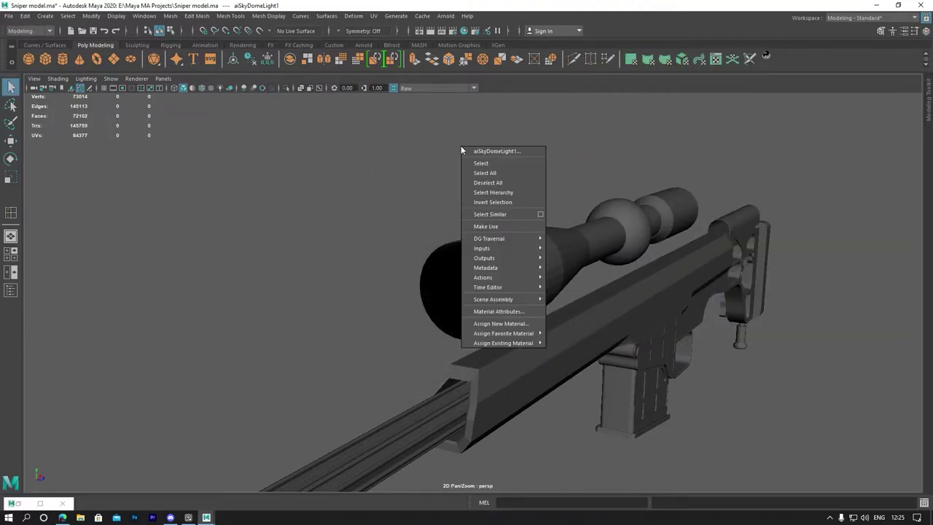
pyautogui.click(503, 284)
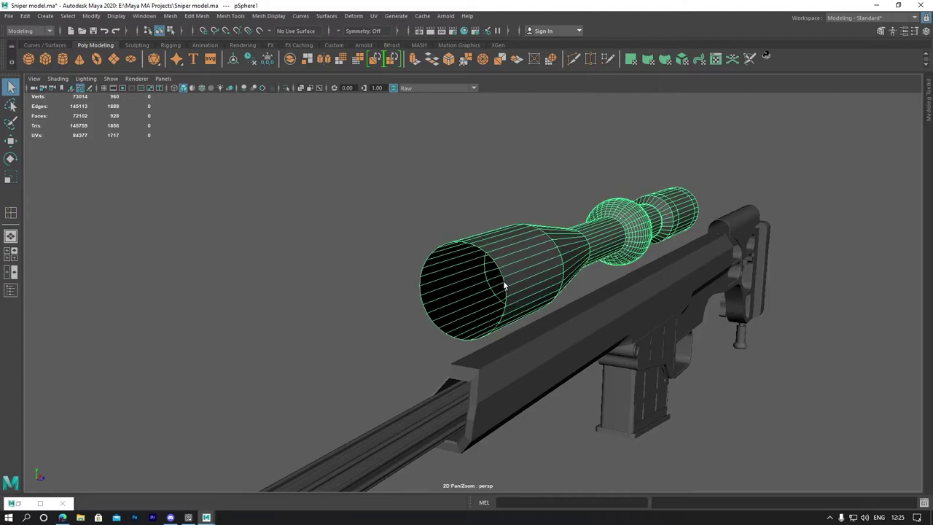
pyautogui.scroll(1, 500, 292)
pyautogui.scroll(1, 492, 302)
pyautogui.scroll(1, 489, 306)
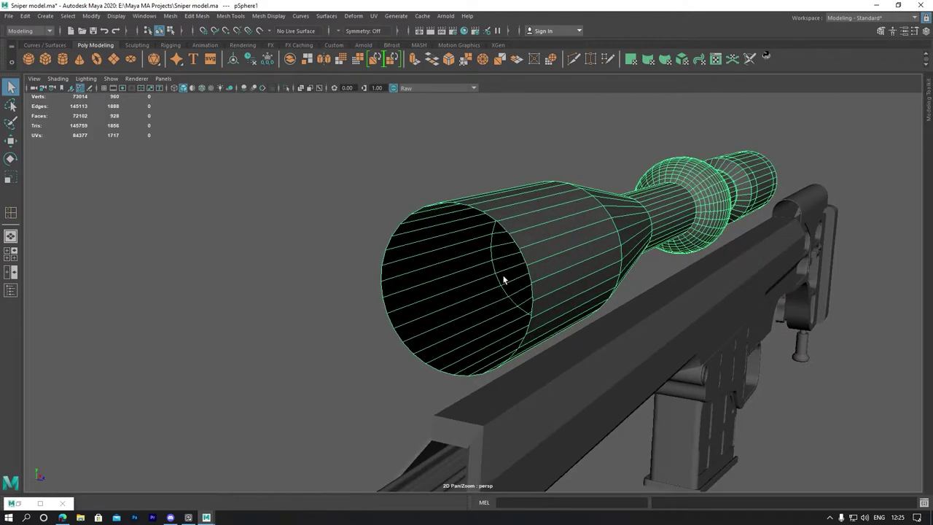
pyautogui.scroll(1, 481, 280)
pyautogui.scroll(1, 484, 274)
pyautogui.scroll(1, 479, 267)
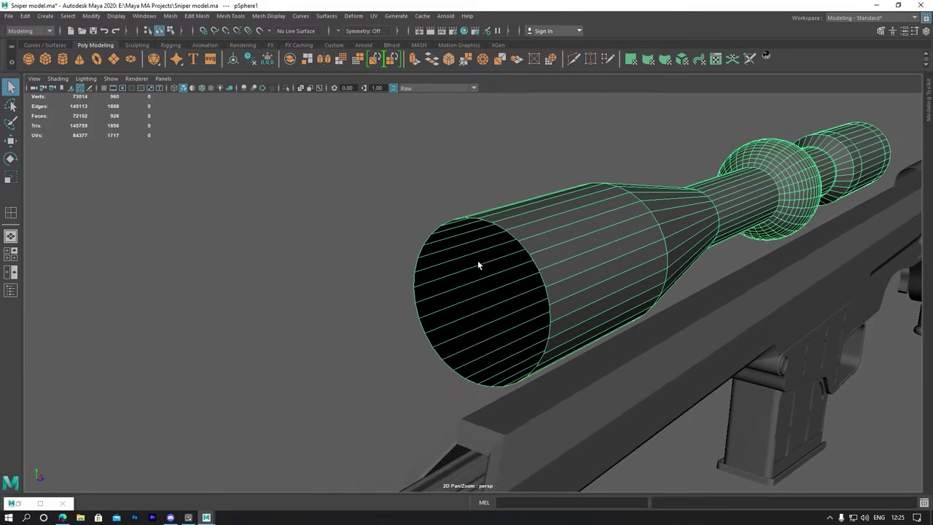
pyautogui.moveTo(526, 251); pyautogui.dragTo(520, 214, button='right')
pyautogui.doubleClick(522, 245)
pyautogui.click(268, 16)
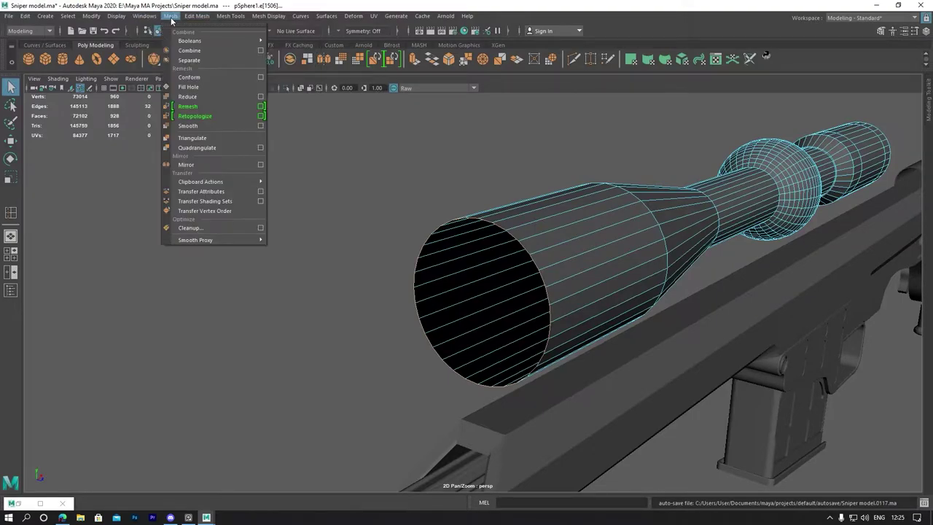
# Cap the scope's open front border with Mesh > Fill Hole and save Sniper model.ma.
pyautogui.click(188, 87)
pyautogui.moveTo(656, 188)
pyautogui.keyDown('alt'); pyautogui.mouseDown()
pyautogui.moveTo(640, 196)
pyautogui.moveTo(518, 183)
pyautogui.mouseUp(); pyautogui.keyUp('alt')
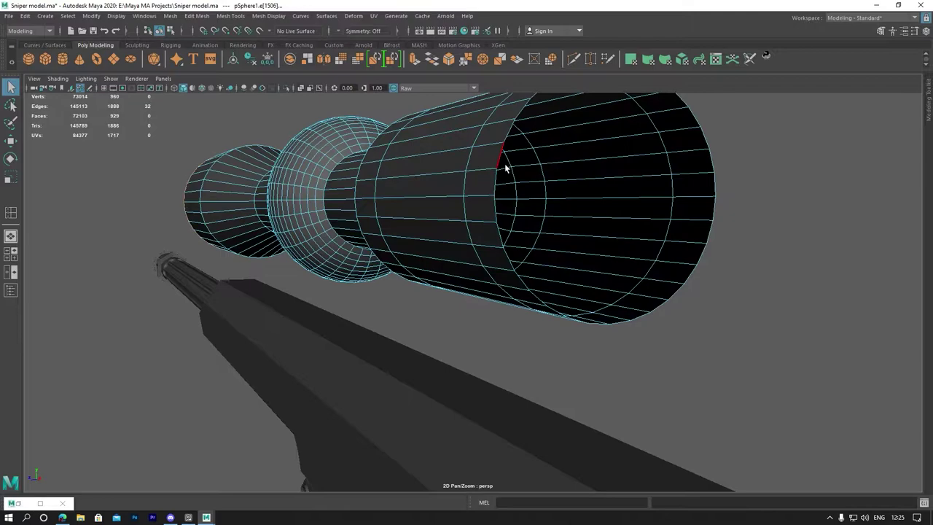
pyautogui.click(504, 167)
pyautogui.click(169, 15)
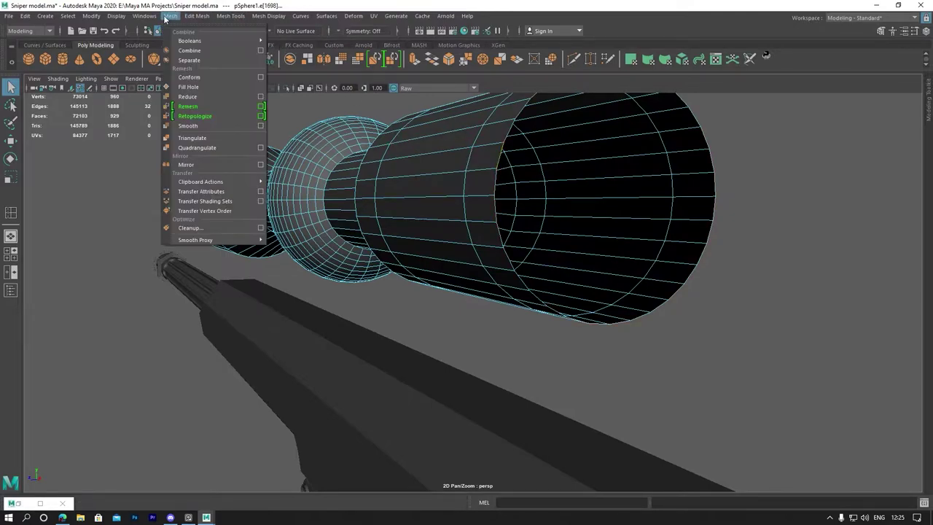
pyautogui.click(188, 87)
pyautogui.scroll(-5, 301, 156)
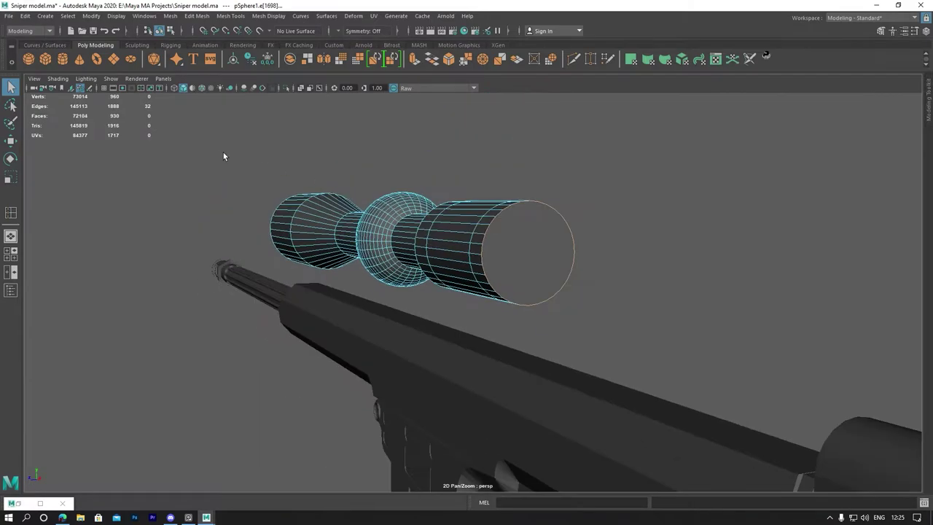
pyautogui.moveTo(223, 156)
pyautogui.keyDown('alt'); pyautogui.mouseDown()
pyautogui.moveTo(381, 159)
pyautogui.moveTo(284, 161)
pyautogui.mouseUp(); pyautogui.keyUp('alt')
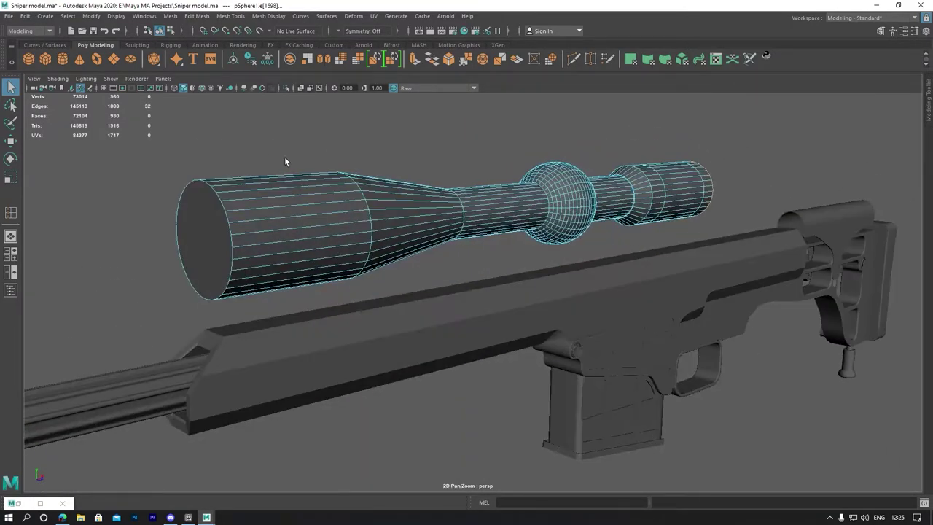
pyautogui.hotkey('ctrl', 's')
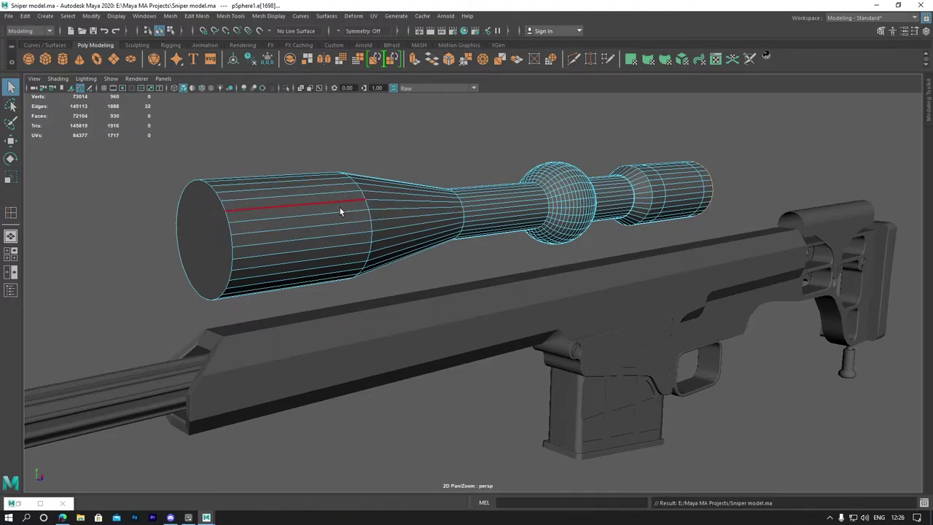
# Switch the scope to Object Mode and toggle smooth preview on (3) and off (1).
pyautogui.scroll(3, 340, 211)
pyautogui.scroll(-1, 340, 211)
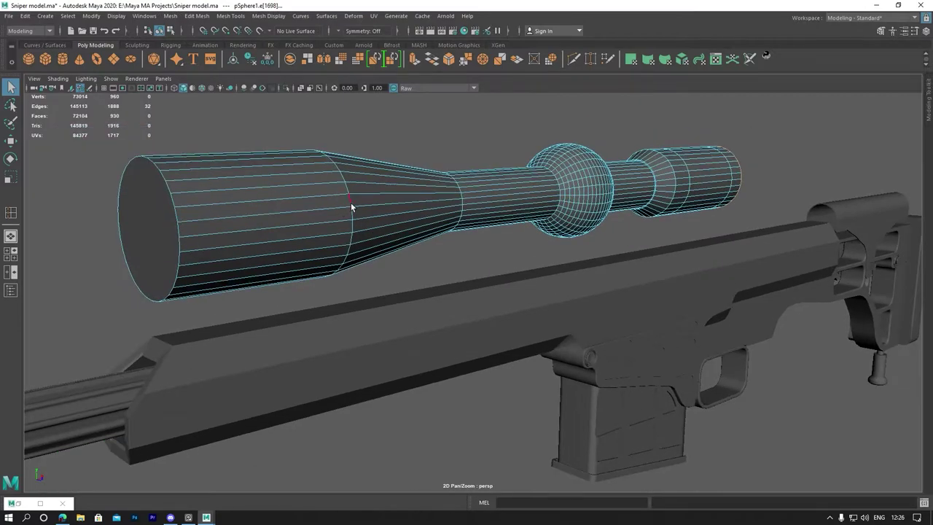
pyautogui.moveTo(351, 198); pyautogui.dragTo(371, 203, button='right')
pyautogui.press('3')
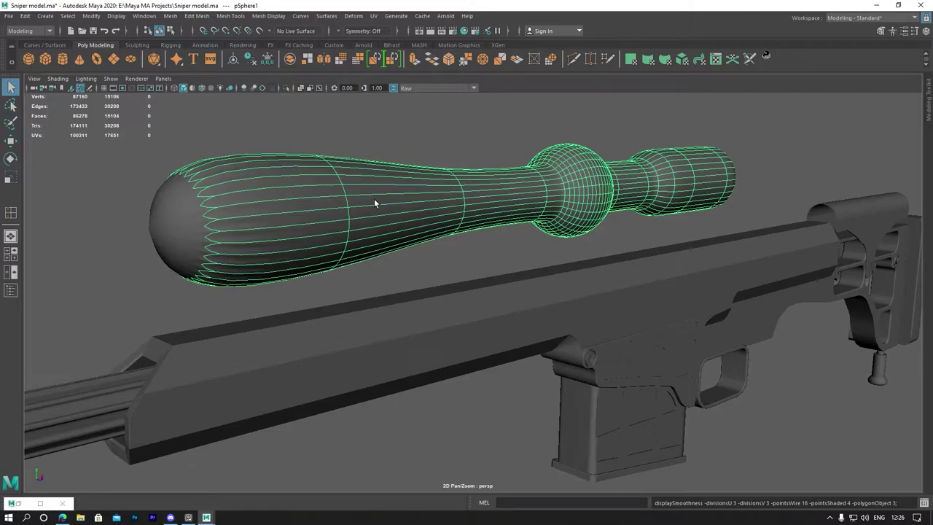
pyautogui.moveTo(552, 197)
pyautogui.keyDown('alt'); pyautogui.mouseDown()
pyautogui.moveTo(438, 199)
pyautogui.moveTo(496, 190)
pyautogui.mouseUp(); pyautogui.keyUp('alt')
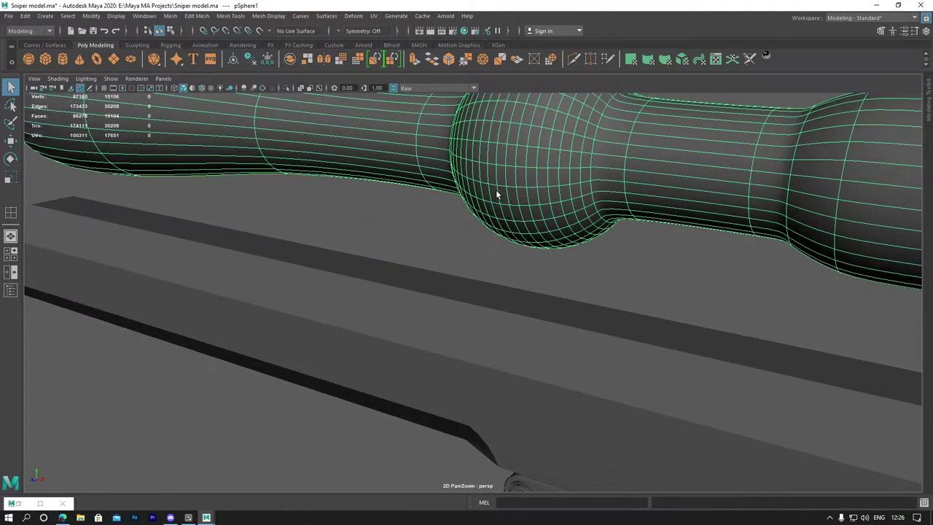
pyautogui.moveTo(496, 189)
pyautogui.keyDown('alt'); pyautogui.mouseDown(button='right')
pyautogui.moveTo(508, 255)
pyautogui.moveTo(565, 260)
pyautogui.mouseUp(button='right'); pyautogui.keyUp('alt')
pyautogui.press('1')
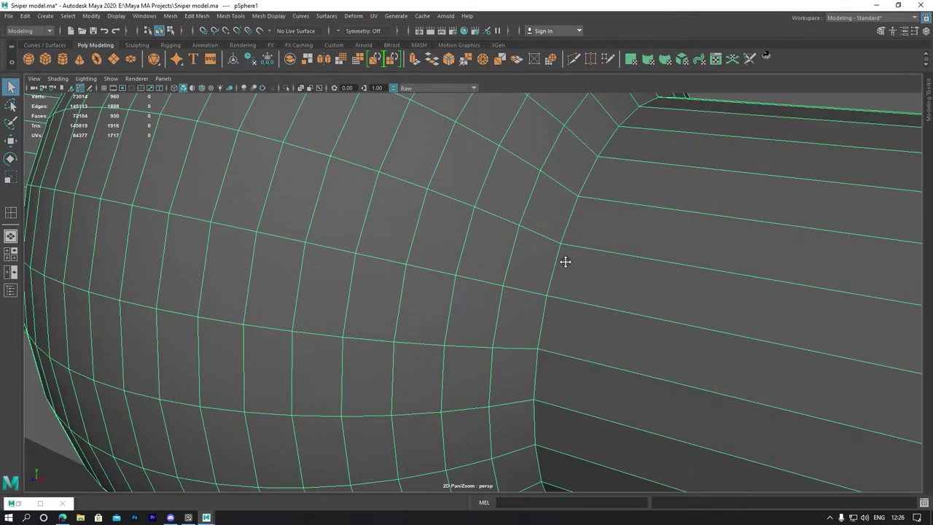
pyautogui.keyDown('alt'); pyautogui.moveTo(565, 261); pyautogui.dragTo(451, 250, button='middle'); pyautogui.keyUp('alt')
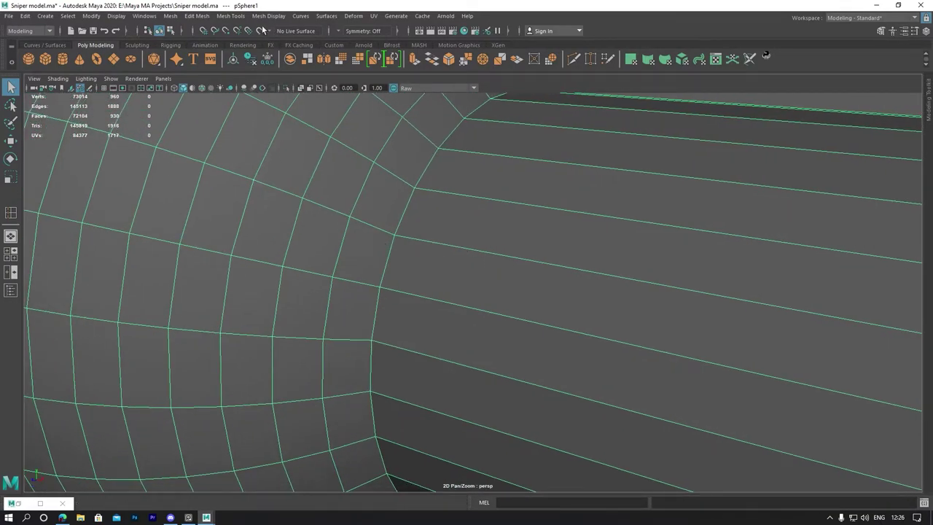
pyautogui.click(230, 16)
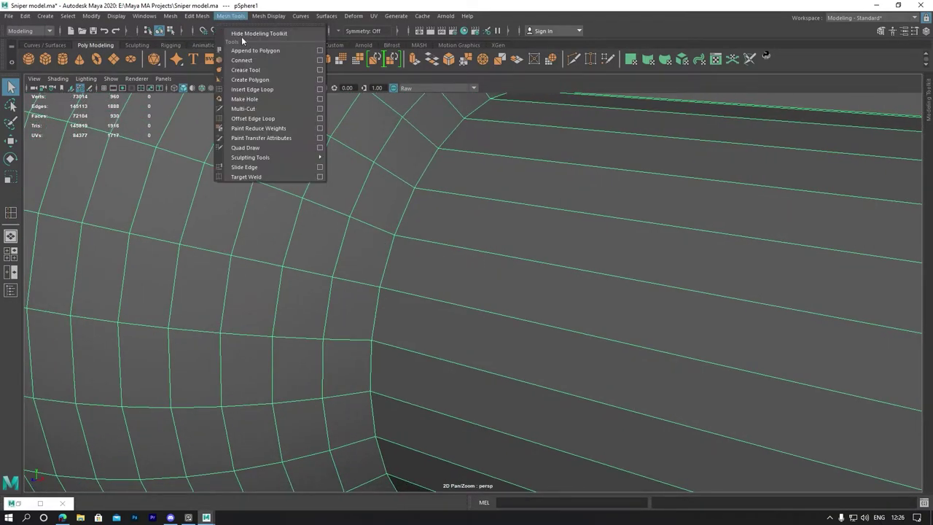
# With Insert Edge Loop, add support loops beside the sphere junction and cylinder–sphere edge.
pyautogui.click(253, 80)
pyautogui.scroll(5, 344, 180)
pyautogui.scroll(2, 280, 195)
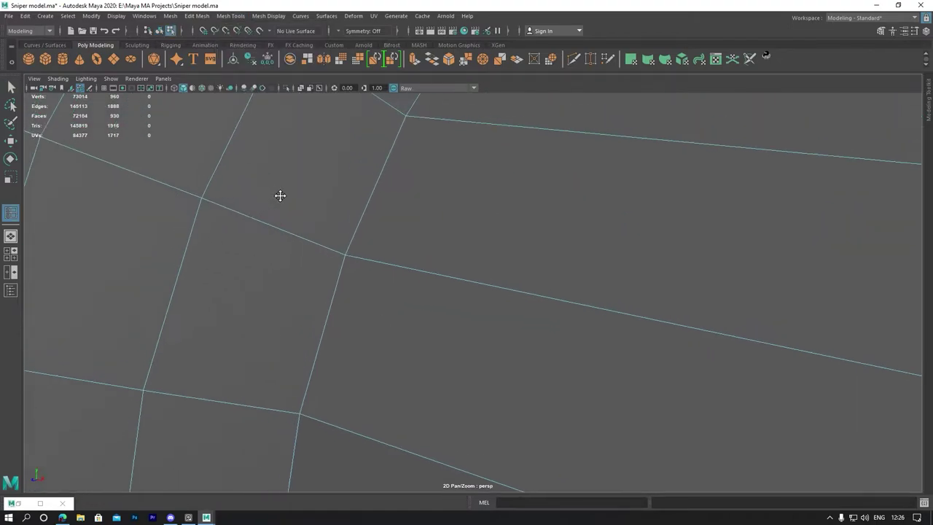
pyautogui.keyDown('alt'); pyautogui.moveTo(280, 196); pyautogui.dragTo(328, 250, button='middle'); pyautogui.keyUp('alt')
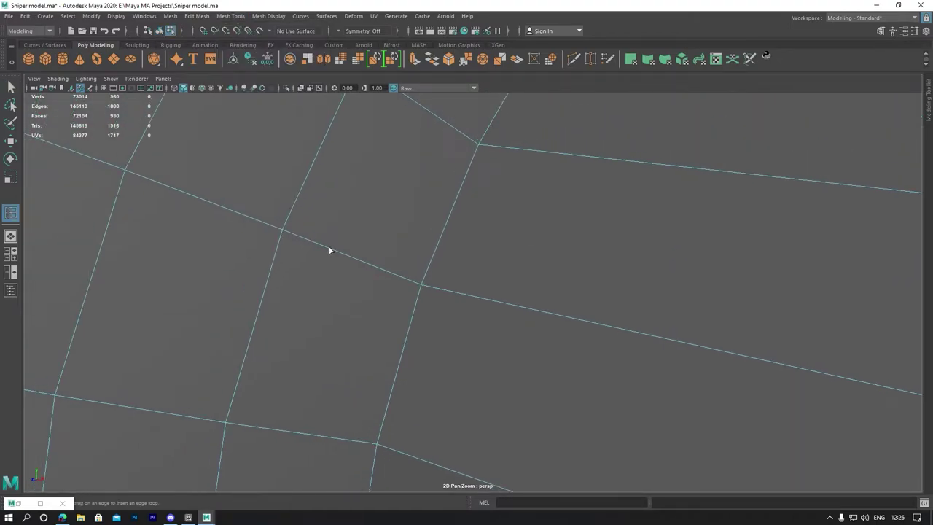
pyautogui.click(428, 289)
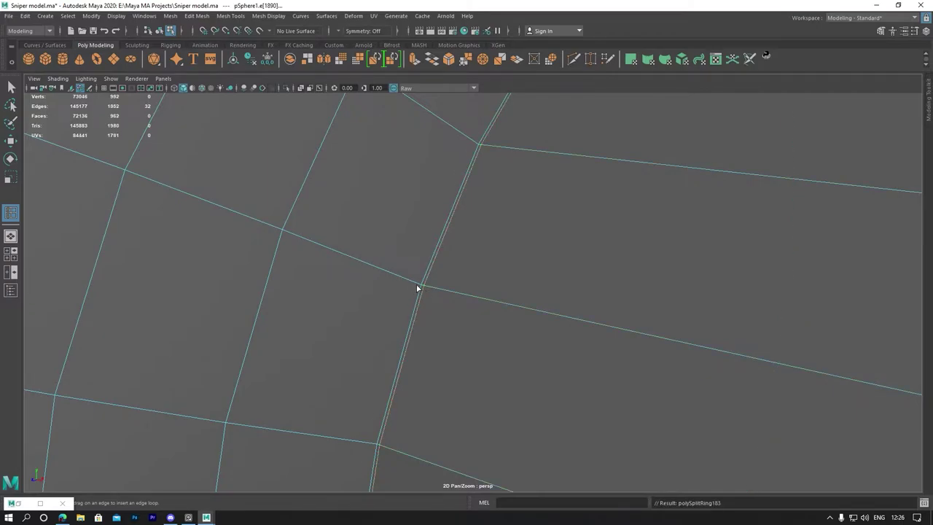
pyautogui.moveTo(417, 288); pyautogui.dragTo(413, 275)
pyautogui.scroll(-5, 412, 274)
pyautogui.scroll(3, 336, 263)
pyautogui.scroll(2, 375, 264)
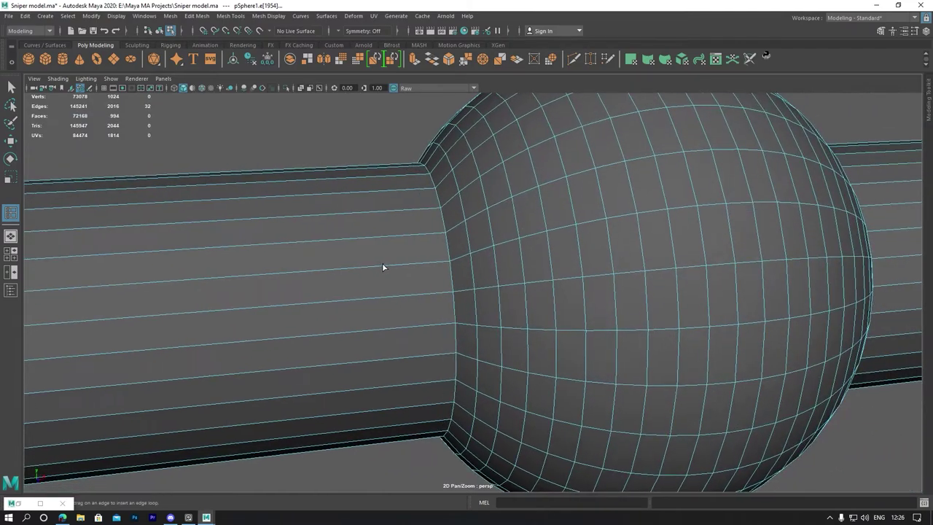
pyautogui.scroll(5, 382, 267)
pyautogui.scroll(3, 381, 292)
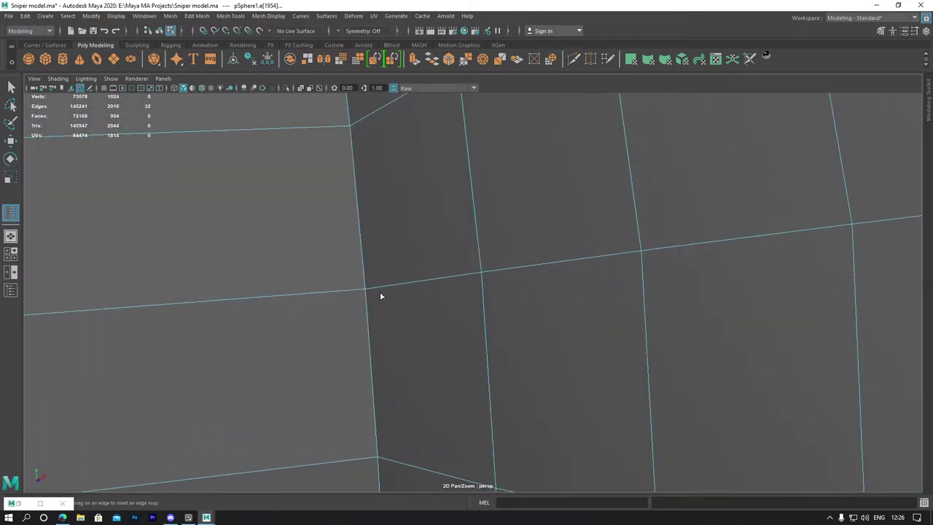
pyautogui.moveTo(381, 289); pyautogui.dragTo(369, 297)
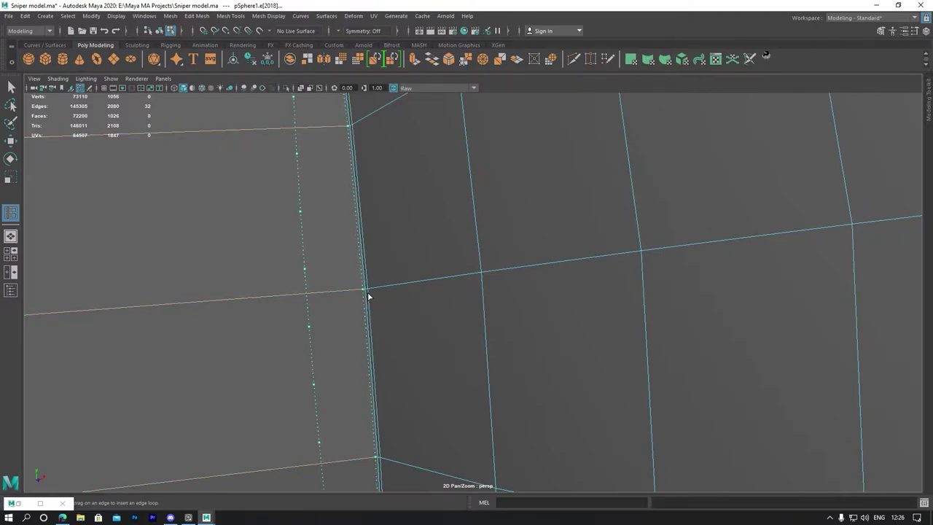
# Add a support loop beside the edge of the cylinder left of the sphere.
pyautogui.scroll(-5, 367, 287)
pyautogui.scroll(2, 298, 277)
pyautogui.keyDown('alt'); pyautogui.moveTo(298, 277); pyautogui.dragTo(680, 323, button='middle'); pyautogui.keyUp('alt')
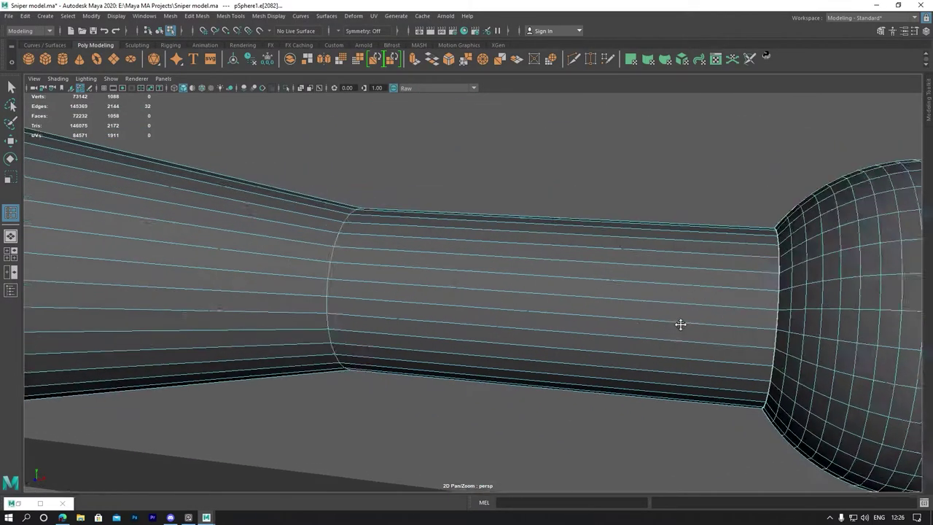
pyautogui.scroll(2, 401, 279)
pyautogui.scroll(2, 423, 277)
pyautogui.scroll(2, 397, 239)
pyautogui.scroll(2, 403, 233)
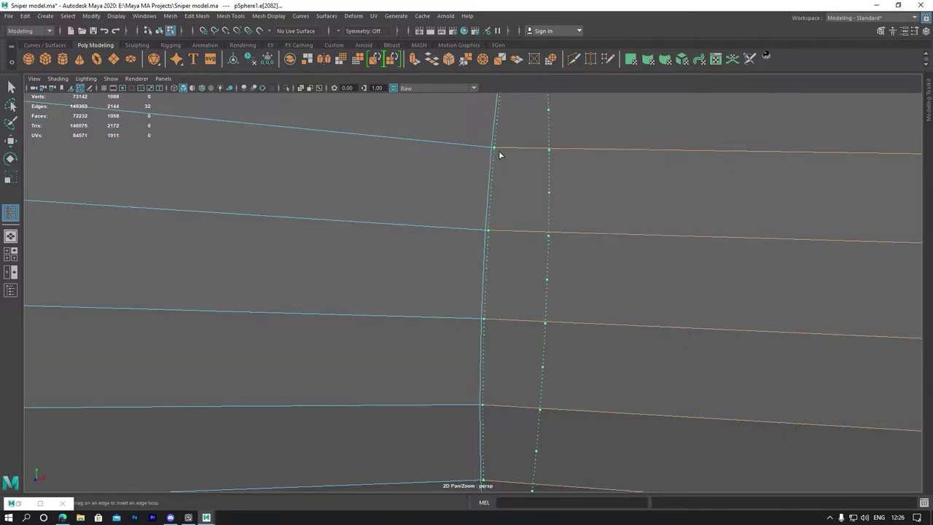
pyautogui.moveTo(499, 150); pyautogui.dragTo(491, 155)
pyautogui.click(493, 154)
# Place a support loop at the start of the tapered barrel section.
pyautogui.scroll(-3, 481, 157)
pyautogui.scroll(-3, 437, 175)
pyautogui.keyDown('alt'); pyautogui.moveTo(423, 186); pyautogui.dragTo(464, 208, button='middle'); pyautogui.keyUp('alt')
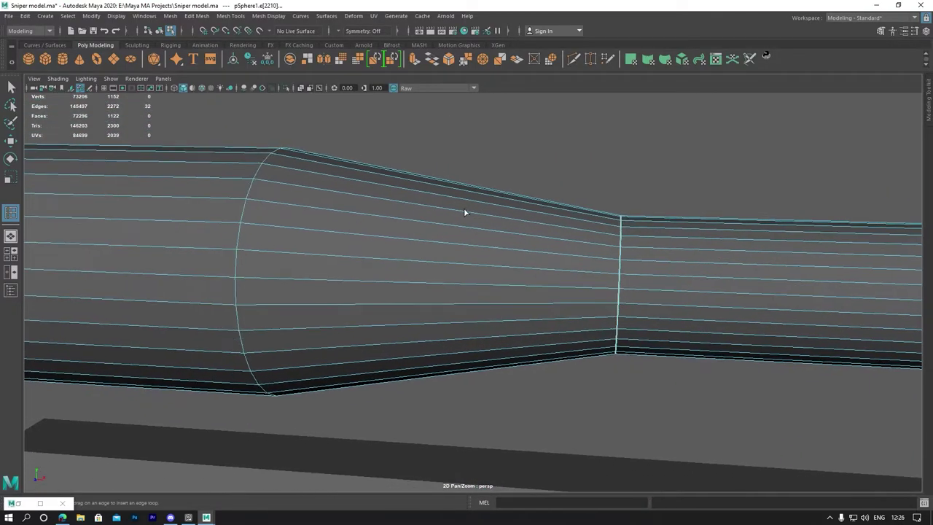
pyautogui.scroll(2, 464, 212)
pyautogui.scroll(3, 344, 208)
pyautogui.keyDown('alt'); pyautogui.moveTo(348, 214); pyautogui.dragTo(416, 244, button='middle'); pyautogui.keyUp('alt')
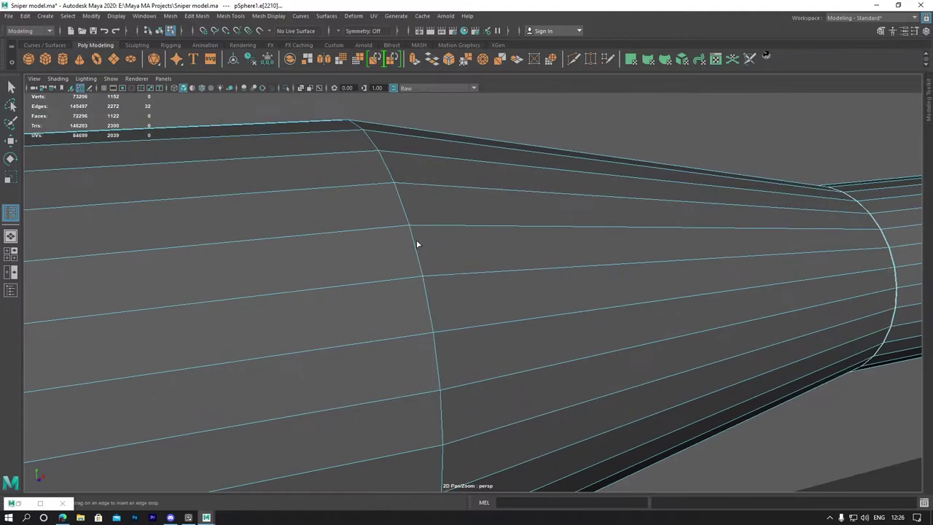
pyautogui.scroll(2, 408, 248)
pyautogui.moveTo(382, 269); pyautogui.dragTo(392, 268)
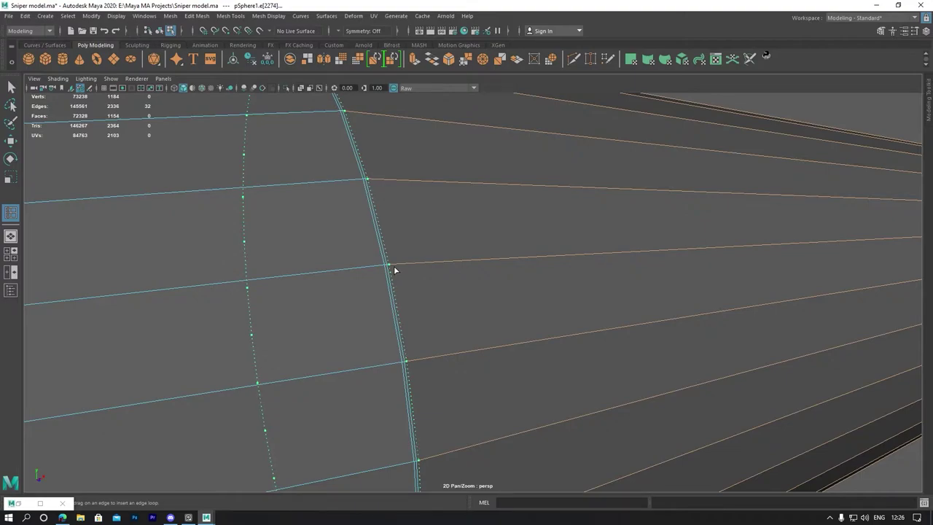
# Insert two support loops along the front rim boundary.
pyautogui.scroll(-1, 393, 268)
pyautogui.scroll(5, 631, 208)
pyautogui.scroll(-5, 510, 226)
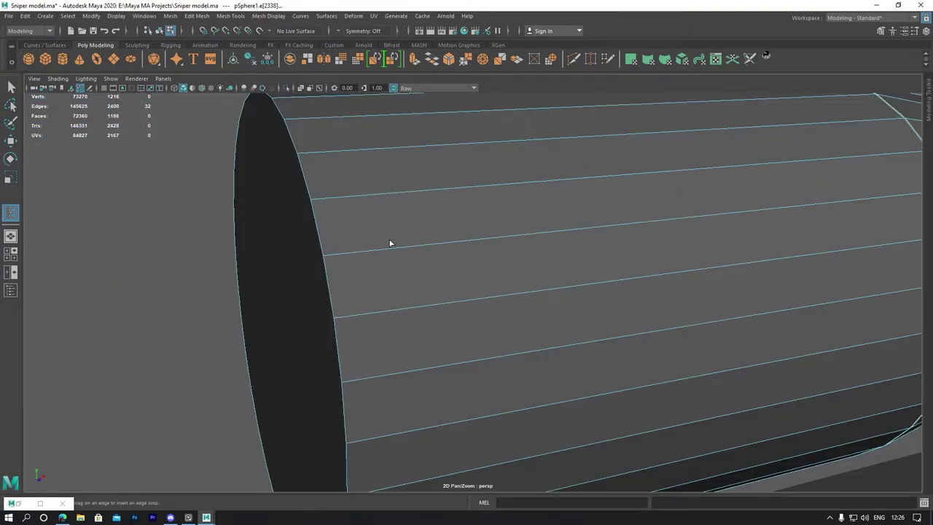
pyautogui.scroll(1, 364, 255)
pyautogui.scroll(1, 384, 254)
pyautogui.scroll(4, 393, 259)
pyautogui.moveTo(395, 261)
pyautogui.keyDown('alt'); pyautogui.mouseDown()
pyautogui.moveTo(402, 248)
pyautogui.moveTo(414, 288)
pyautogui.mouseUp(); pyautogui.keyUp('alt')
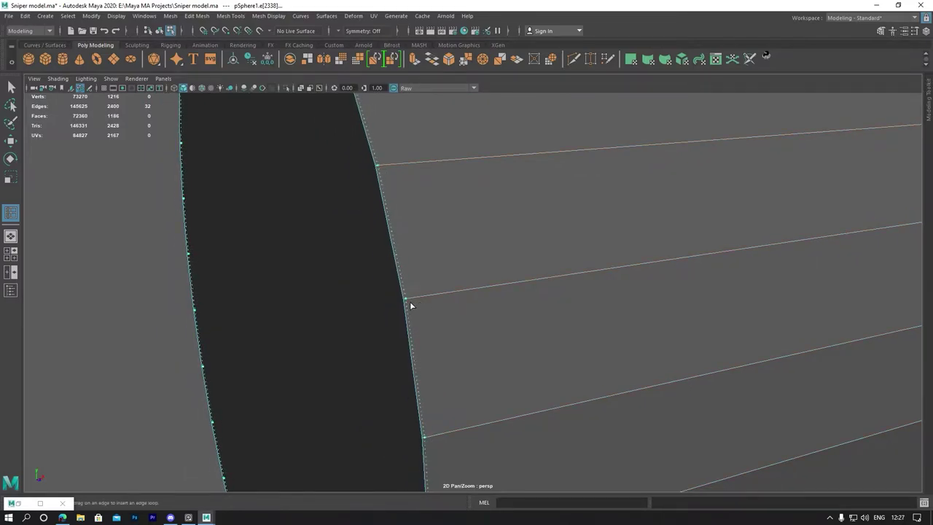
pyautogui.click(410, 301)
pyautogui.moveTo(421, 302); pyautogui.dragTo(413, 302)
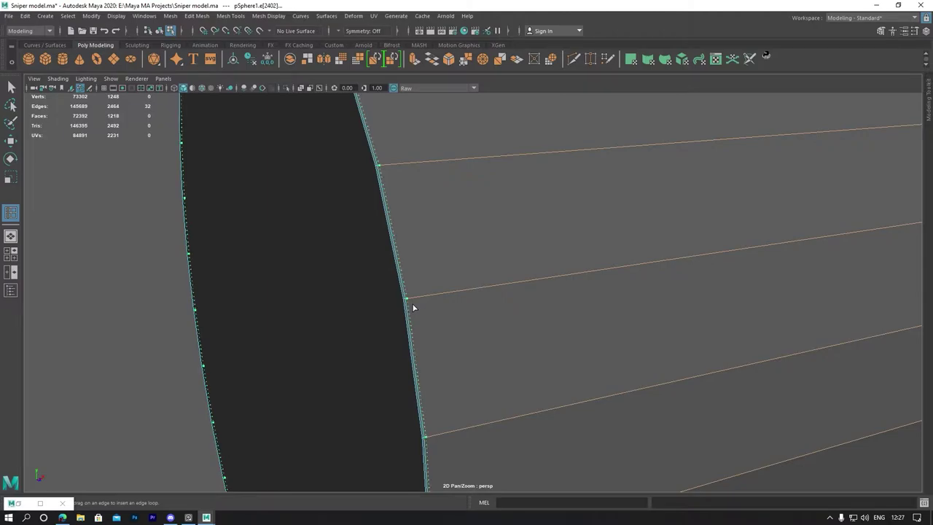
pyautogui.click(411, 306)
# Add support loops beside the step edge at the sphere–cylinder seam.
pyautogui.scroll(-5, 450, 223)
pyautogui.moveTo(765, 218)
pyautogui.keyDown('alt'); pyautogui.mouseDown(button='middle')
pyautogui.moveTo(446, 209)
pyautogui.moveTo(256, 149)
pyautogui.mouseUp(button='middle'); pyautogui.keyUp('alt')
pyautogui.moveTo(540, 220)
pyautogui.keyDown('alt'); pyautogui.mouseDown(button='middle')
pyautogui.moveTo(426, 194)
pyautogui.moveTo(283, 190)
pyautogui.mouseUp(button='middle'); pyautogui.keyUp('alt')
pyautogui.scroll(5, 356, 211)
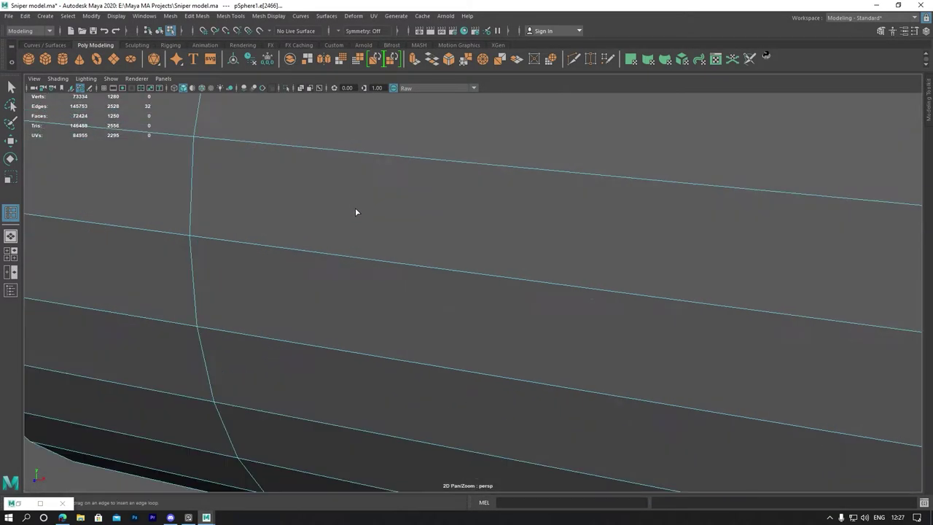
pyautogui.scroll(-2, 354, 208)
pyautogui.scroll(1, 434, 232)
pyautogui.moveTo(434, 232)
pyautogui.keyDown('alt'); pyautogui.mouseDown()
pyautogui.moveTo(419, 288)
pyautogui.moveTo(454, 235)
pyautogui.moveTo(520, 238)
pyautogui.moveTo(400, 260)
pyautogui.moveTo(459, 235)
pyautogui.moveTo(566, 214)
pyautogui.moveTo(379, 246)
pyautogui.moveTo(262, 231)
pyautogui.moveTo(369, 219)
pyautogui.moveTo(323, 260)
pyautogui.moveTo(355, 250)
pyautogui.mouseUp(); pyautogui.keyUp('alt')
pyautogui.scroll(2, 266, 231)
pyautogui.scroll(3, 399, 252)
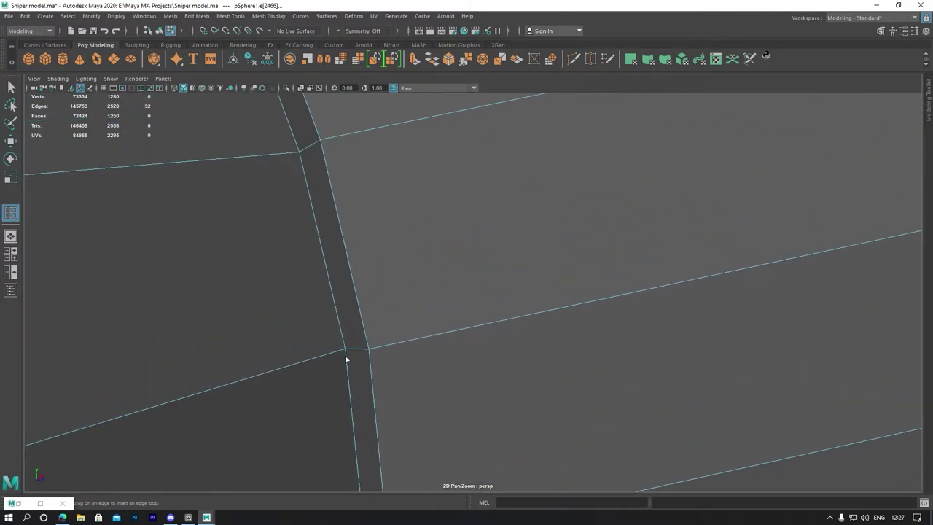
pyautogui.moveTo(346, 356)
pyautogui.keyDown('alt'); pyautogui.mouseDown(button='middle')
pyautogui.moveTo(346, 329)
pyautogui.moveTo(364, 316)
pyautogui.mouseUp(button='middle'); pyautogui.keyUp('alt')
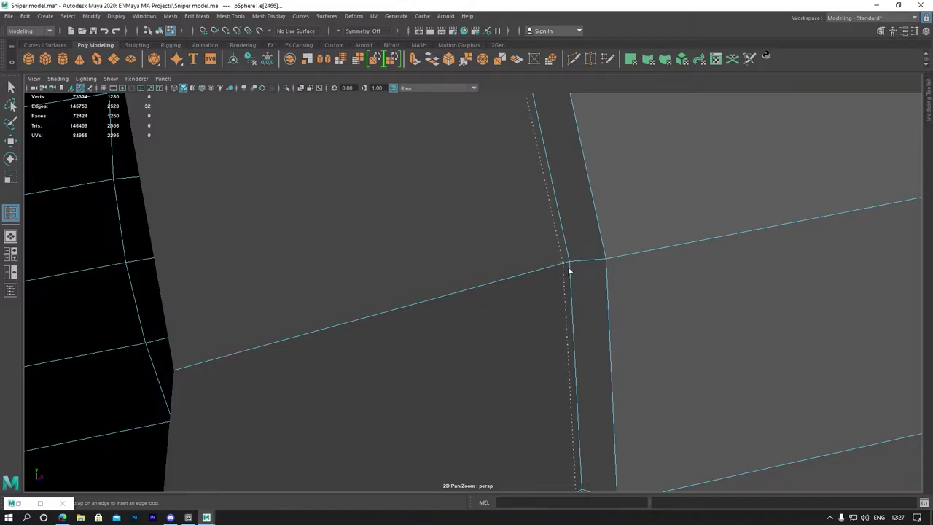
pyautogui.click(573, 267)
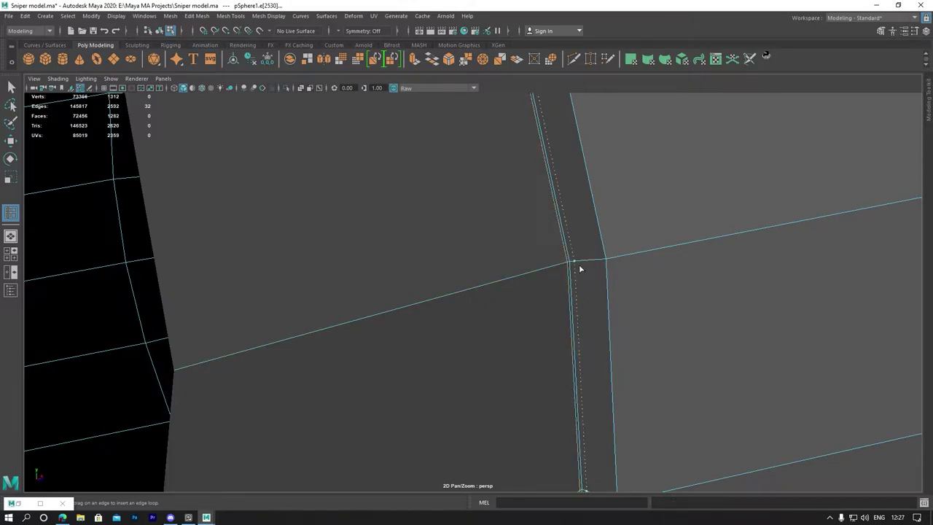
pyautogui.moveTo(605, 266); pyautogui.dragTo(638, 258)
pyautogui.scroll(-5, 638, 258)
# Add two more support loops across the front tube beside a barrel edge.
pyautogui.scroll(-2, 558, 271)
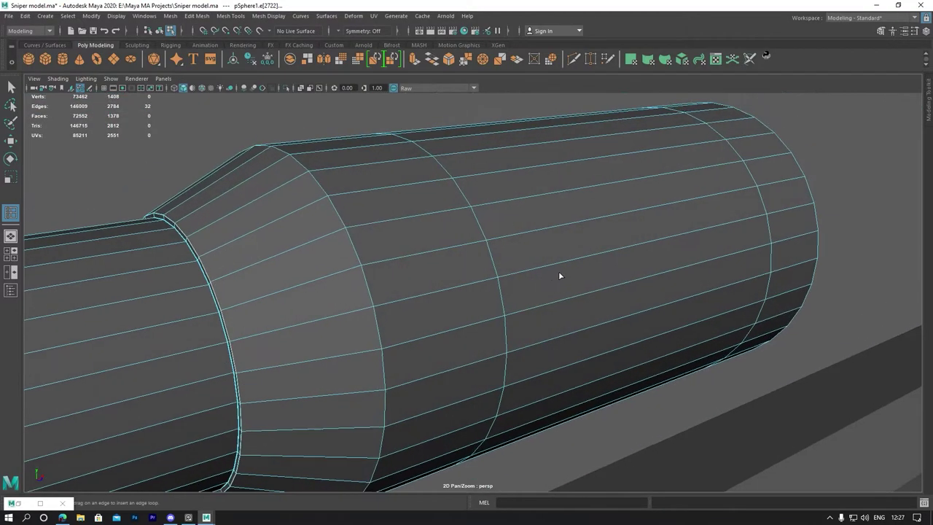
pyautogui.scroll(-2, 513, 269)
pyautogui.scroll(3, 513, 270)
pyautogui.scroll(3, 562, 281)
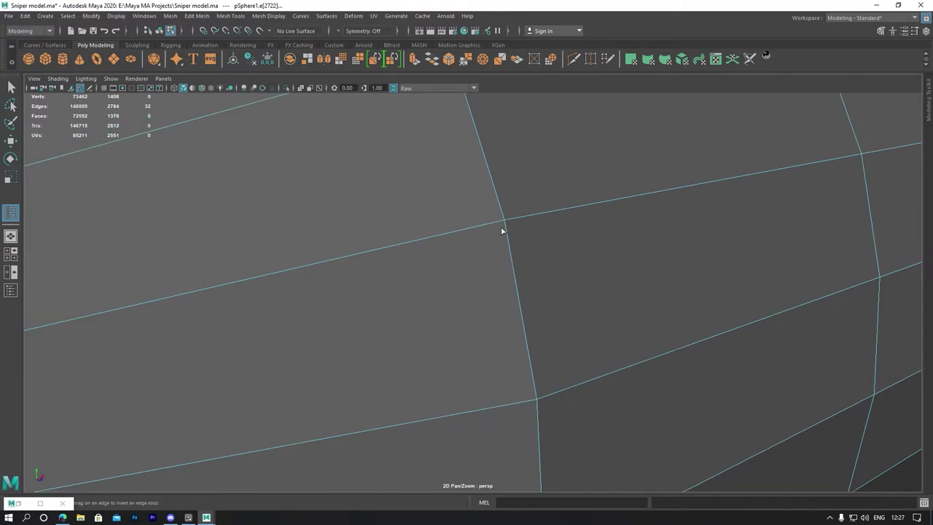
pyautogui.moveTo(502, 230); pyautogui.dragTo(518, 223)
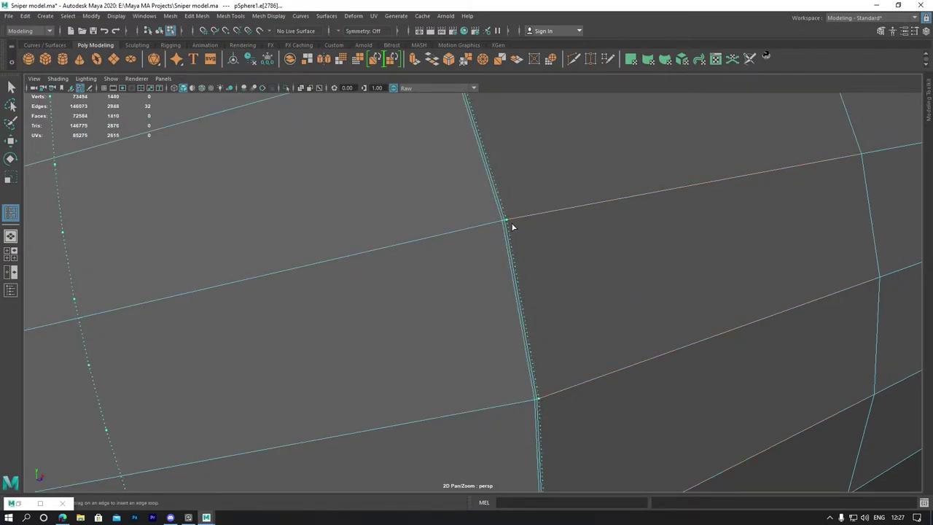
pyautogui.click(511, 222)
# Insert a new edge loop right beside the capped end's rim.
pyautogui.scroll(-2, 603, 231)
pyautogui.scroll(-5, 554, 246)
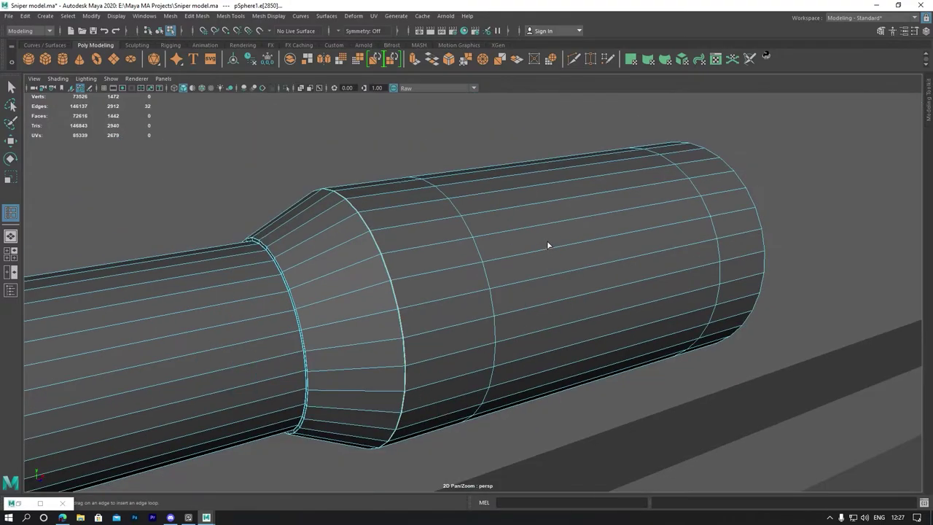
pyautogui.keyDown('alt'); pyautogui.moveTo(547, 245); pyautogui.dragTo(449, 249, button='middle'); pyautogui.keyUp('alt')
pyautogui.keyDown('alt'); pyautogui.moveTo(448, 249); pyautogui.dragTo(487, 249); pyautogui.keyUp('alt')
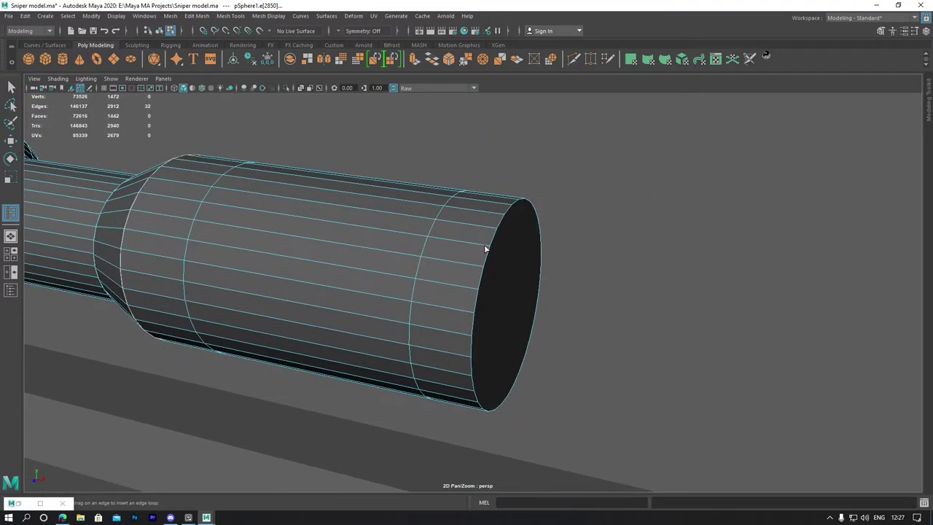
pyautogui.keyDown('alt'); pyautogui.moveTo(487, 249); pyautogui.dragTo(775, 260, button='right'); pyautogui.keyUp('alt')
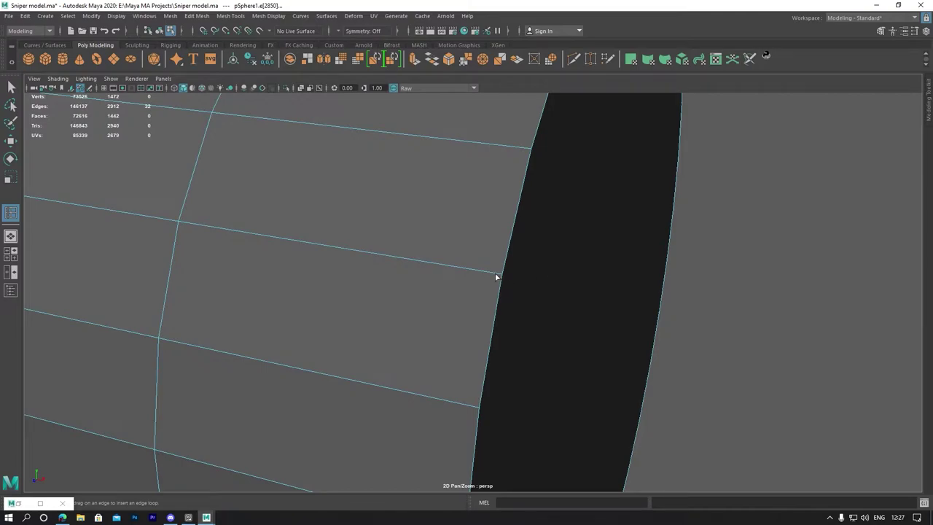
pyautogui.moveTo(495, 277); pyautogui.dragTo(504, 277)
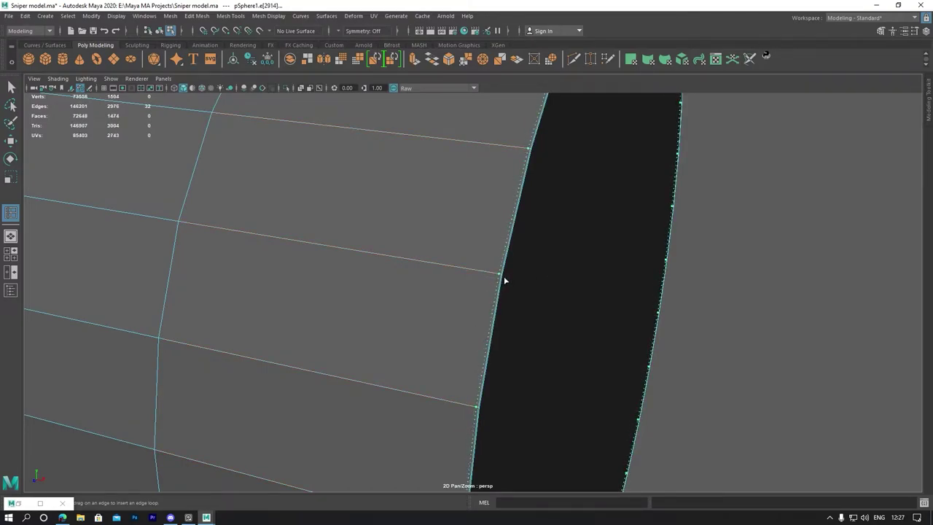
# Return the scope to Object Mode and level the view on it.
pyautogui.scroll(-5, 515, 244)
pyautogui.scroll(-3, 513, 242)
pyautogui.scroll(-3, 450, 229)
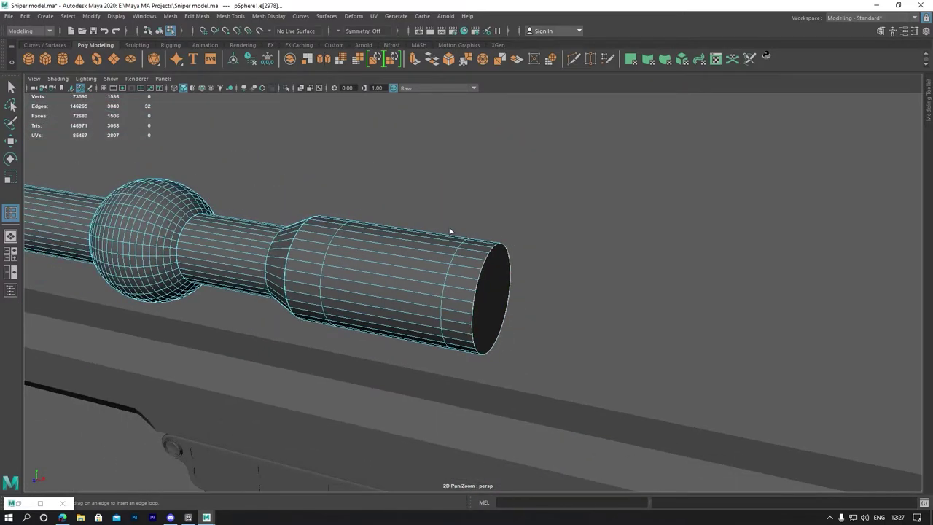
pyautogui.moveTo(450, 229); pyautogui.dragTo(499, 219, button='right')
pyautogui.moveTo(498, 220)
pyautogui.keyDown('alt'); pyautogui.mouseDown()
pyautogui.moveTo(354, 254)
pyautogui.moveTo(576, 242)
pyautogui.moveTo(462, 258)
pyautogui.moveTo(554, 229)
pyautogui.moveTo(518, 248)
pyautogui.mouseUp(); pyautogui.keyUp('alt')
pyautogui.moveTo(518, 248)
pyautogui.keyDown('alt'); pyautogui.mouseDown(button='middle')
pyautogui.moveTo(493, 269)
pyautogui.moveTo(479, 266)
pyautogui.mouseUp(button='middle'); pyautogui.keyUp('alt')
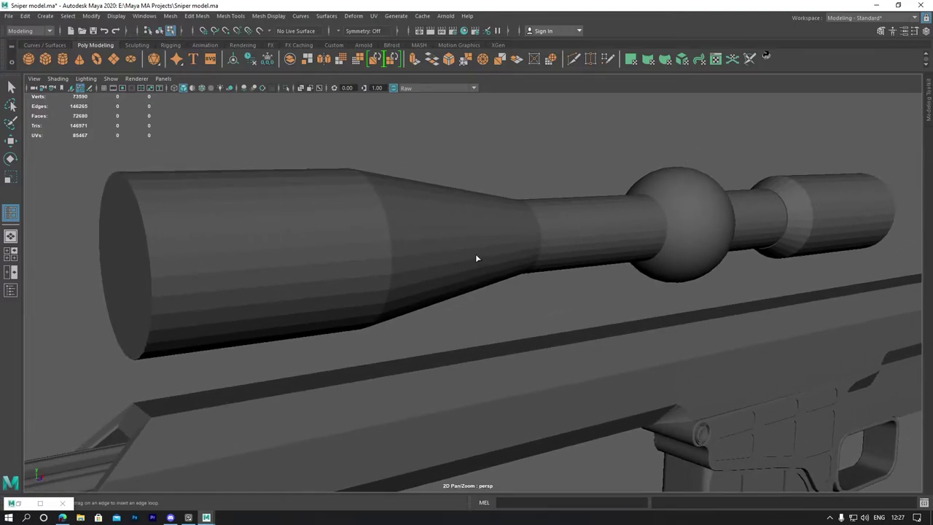
# Switch the scope to Object Mode and turn on smooth mesh preview with 3.
pyautogui.scroll(2, 478, 262)
pyautogui.scroll(5, 466, 262)
pyautogui.moveTo(454, 260)
pyautogui.keyDown('alt'); pyautogui.mouseDown()
pyautogui.moveTo(477, 260)
pyautogui.moveTo(454, 263)
pyautogui.mouseUp(); pyautogui.keyUp('alt')
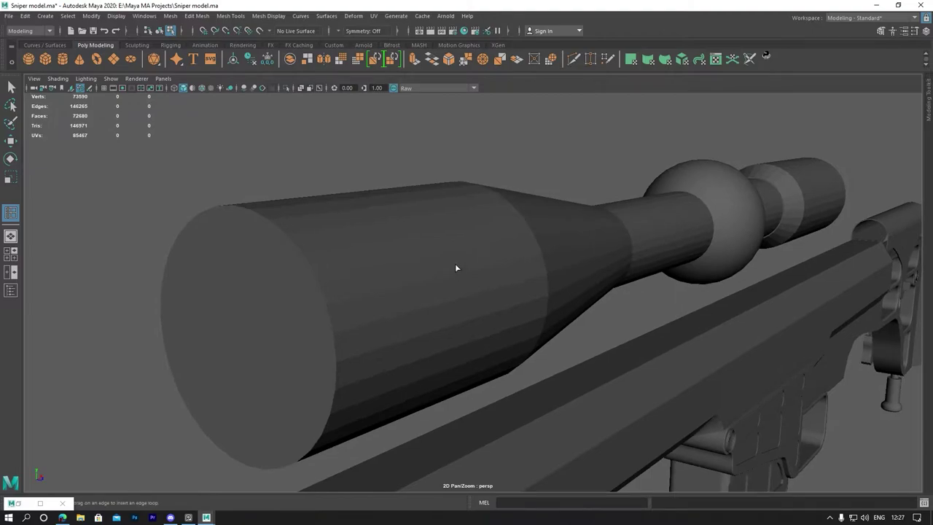
pyautogui.moveTo(441, 217); pyautogui.dragTo(485, 207, button='right')
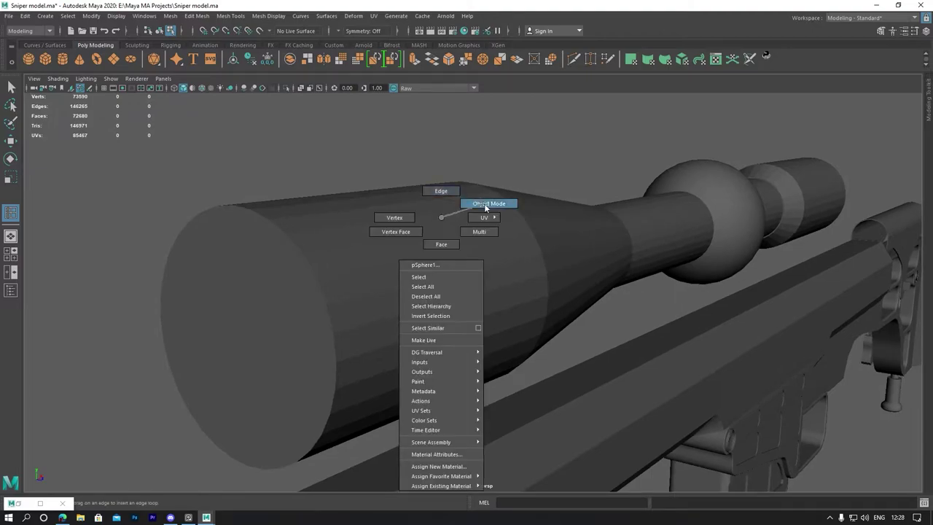
pyautogui.press('3')
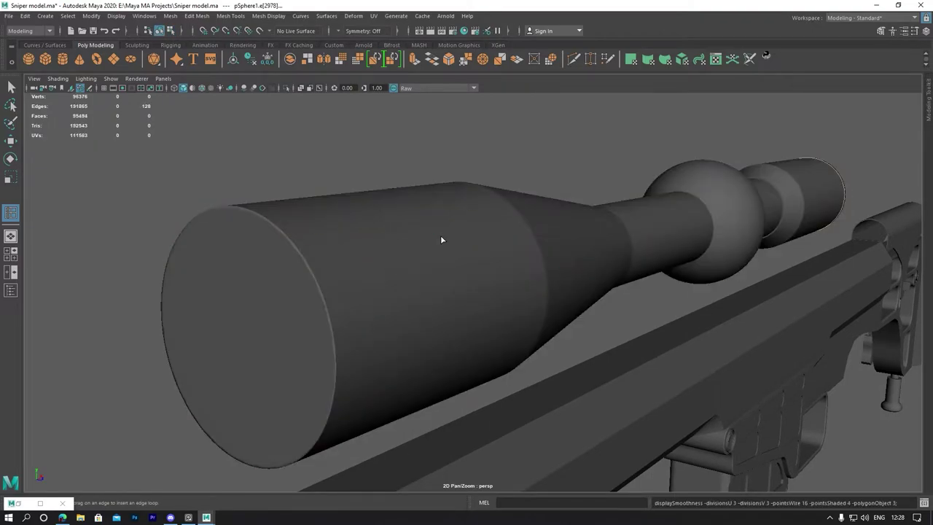
# Select the scope mesh, add one more edge loop around it, then deselect.
pyautogui.scroll(-2, 441, 240)
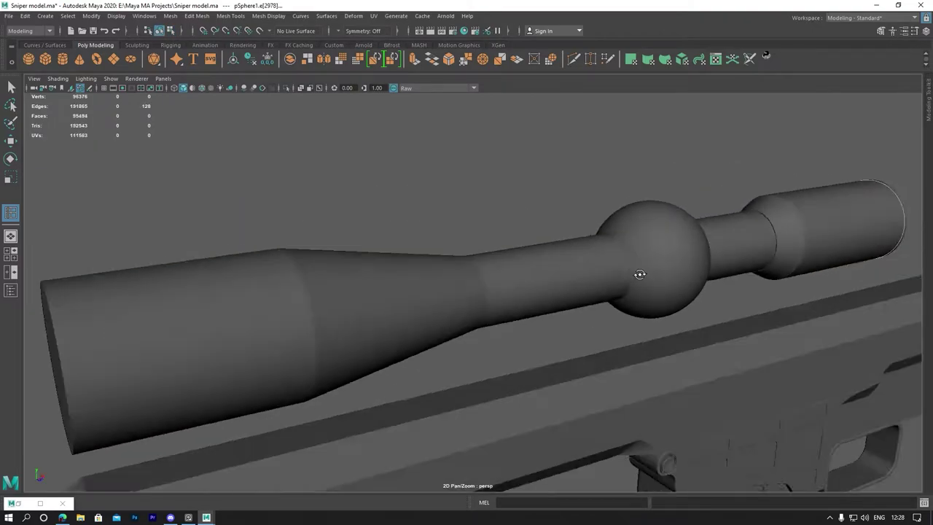
pyautogui.moveTo(640, 275)
pyautogui.keyDown('alt'); pyautogui.mouseDown()
pyautogui.moveTo(538, 270)
pyautogui.moveTo(559, 267)
pyautogui.moveTo(502, 256)
pyautogui.moveTo(579, 266)
pyautogui.mouseUp(); pyautogui.keyUp('alt')
pyautogui.click(543, 267)
pyautogui.scroll(-3, 576, 262)
pyautogui.scroll(1, 583, 264)
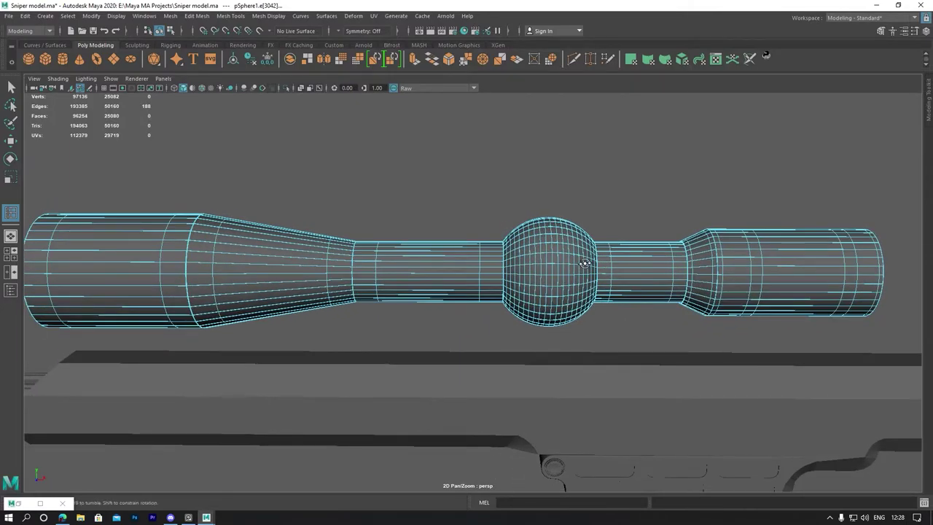
pyautogui.click(583, 255)
pyautogui.keyDown('alt'); pyautogui.moveTo(541, 255); pyautogui.dragTo(613, 270); pyautogui.keyUp('alt')
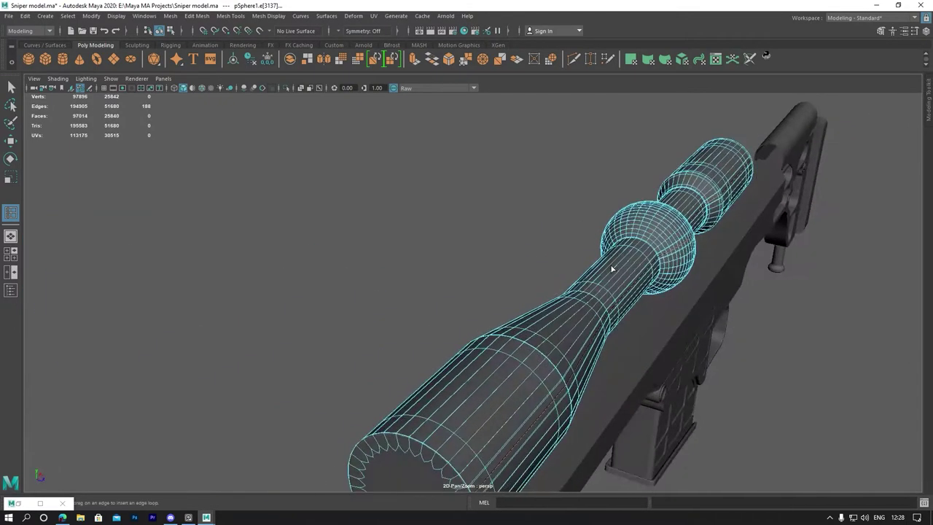
pyautogui.click(569, 242)
# Frame the smoothed scope's front lens end from the side.
pyautogui.moveTo(569, 241)
pyautogui.keyDown('alt'); pyautogui.mouseDown()
pyautogui.moveTo(516, 240)
pyautogui.moveTo(539, 256)
pyautogui.moveTo(564, 250)
pyautogui.moveTo(492, 256)
pyautogui.moveTo(518, 245)
pyautogui.mouseUp(); pyautogui.keyUp('alt')
pyautogui.scroll(-2, 525, 245)
pyautogui.scroll(-5, 502, 246)
pyautogui.scroll(-2, 503, 246)
pyautogui.scroll(-1, 539, 243)
pyautogui.scroll(1, 567, 258)
pyautogui.scroll(4, 558, 260)
pyautogui.keyDown('alt'); pyautogui.moveTo(519, 245); pyautogui.dragTo(574, 293, button='middle'); pyautogui.keyUp('alt')
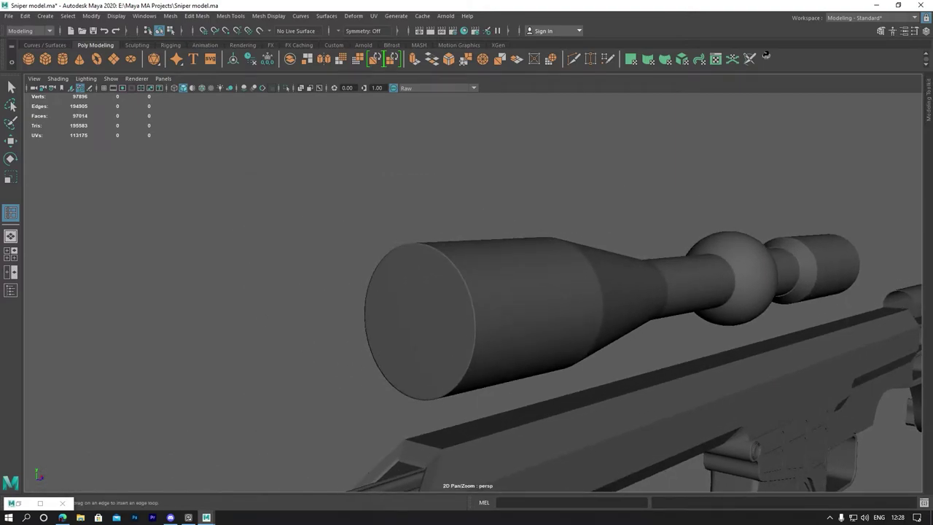
# Select the scope and save Sniper model.ma with Ctrl+S.
pyautogui.click(188, 517)
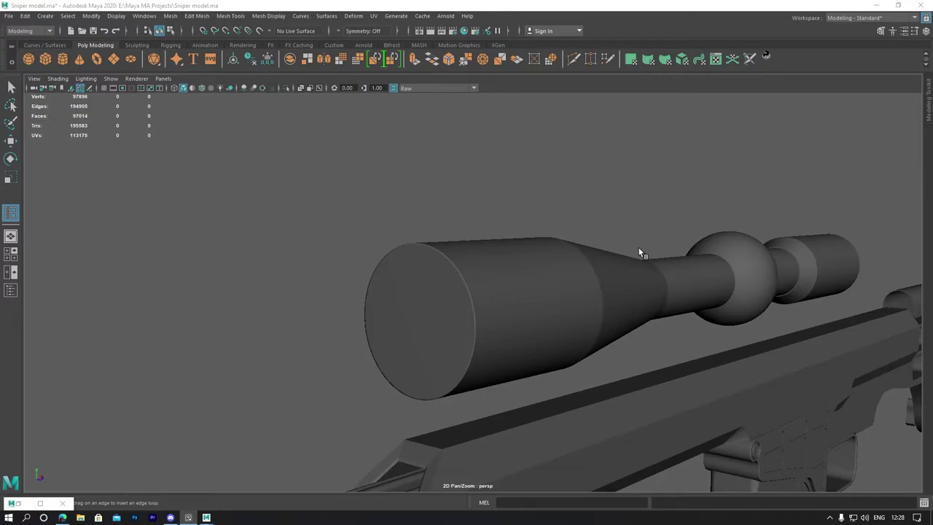
pyautogui.click(596, 276)
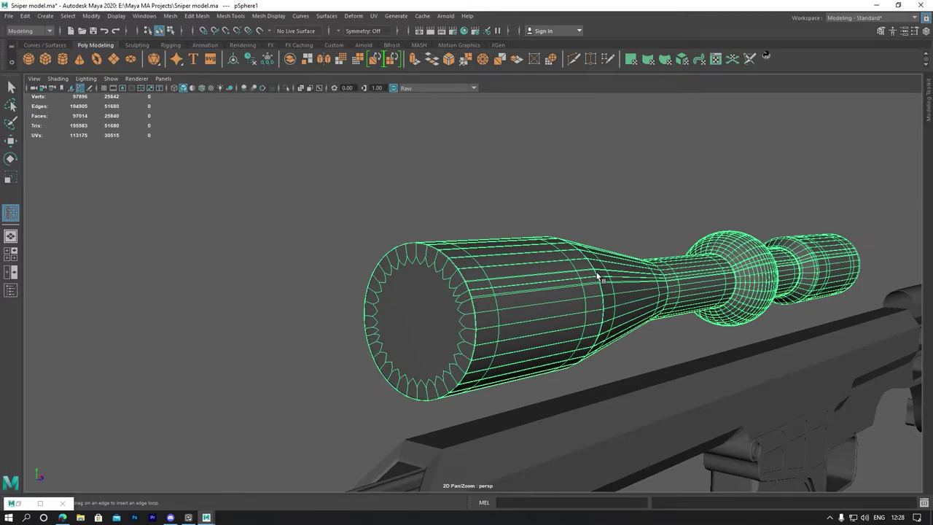
pyautogui.hotkey('ctrl', 's')
# Orbit to a side view and bring up the scope's selection-mode menu.
pyautogui.keyDown('alt'); pyautogui.moveTo(571, 217); pyautogui.dragTo(562, 224); pyautogui.keyUp('alt')
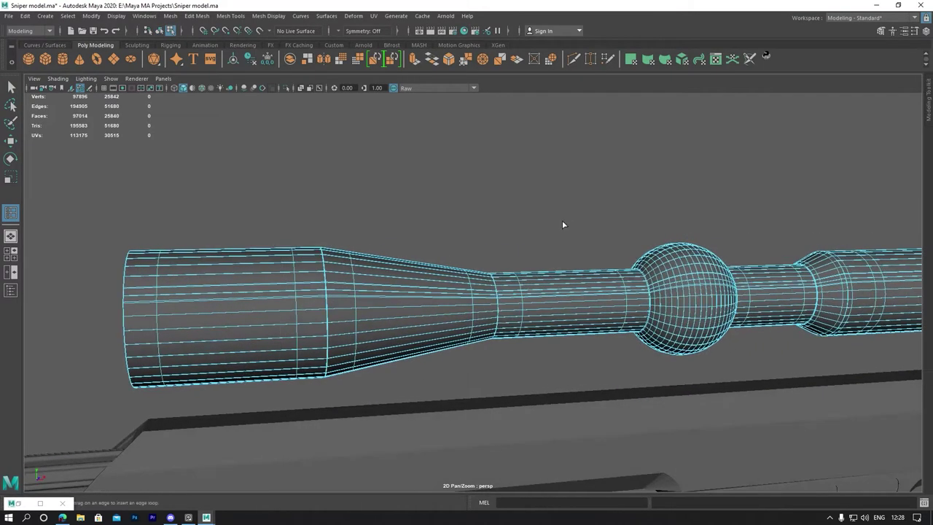
pyautogui.click(543, 224)
pyautogui.rightClick(550, 195)
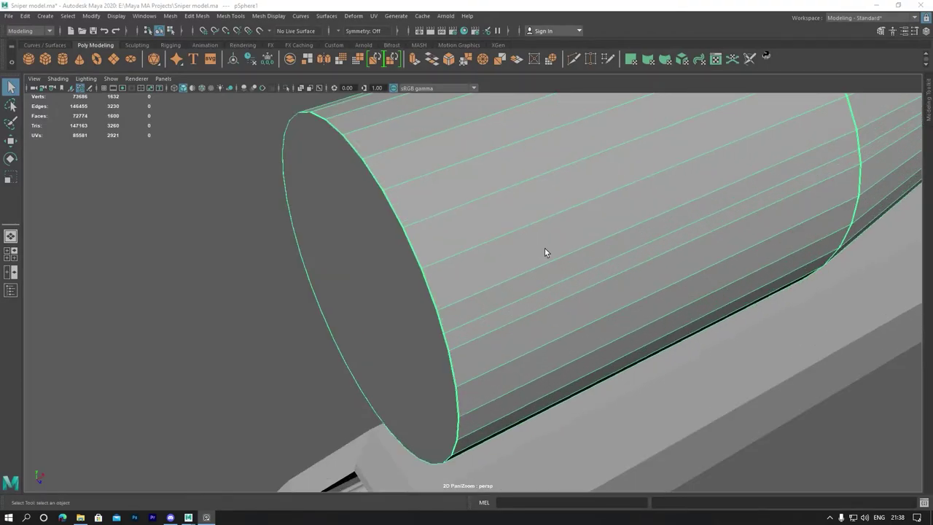
pyautogui.moveTo(544, 253)
pyautogui.keyDown('alt'); pyautogui.mouseDown()
pyautogui.moveTo(493, 243)
pyautogui.moveTo(533, 292)
pyautogui.moveTo(533, 272)
pyautogui.moveTo(510, 243)
pyautogui.mouseUp(); pyautogui.keyUp('alt')
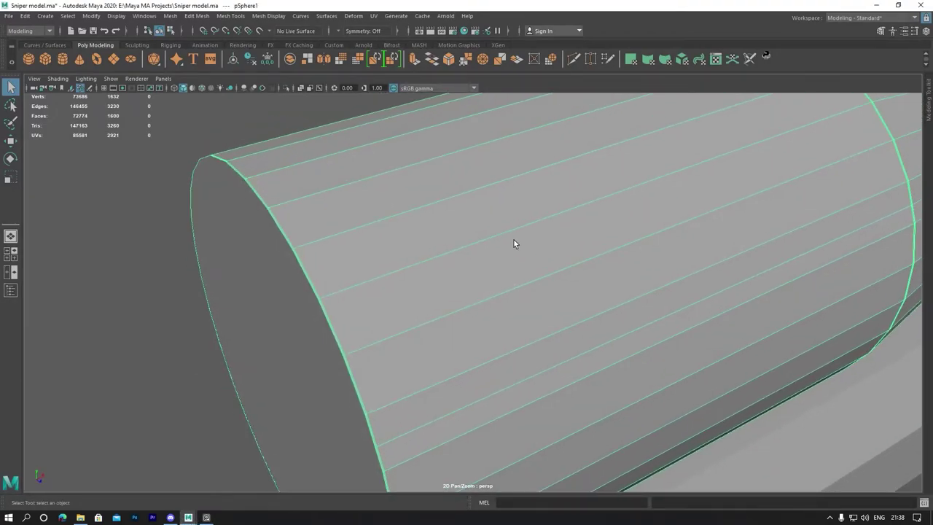
pyautogui.scroll(-5, 530, 216)
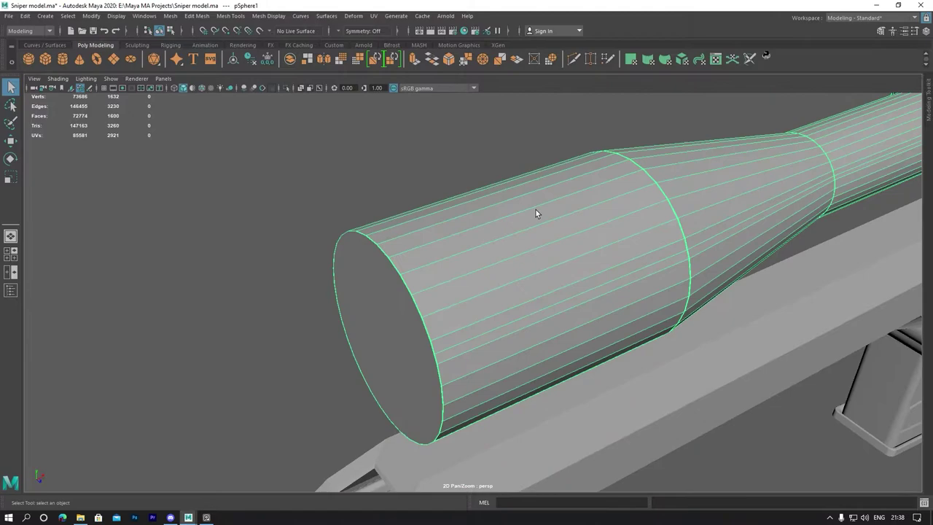
pyautogui.rightClick(575, 187)
pyautogui.click(622, 174)
pyautogui.press('3')
pyautogui.click(406, 174)
pyautogui.scroll(-3, 452, 182)
pyautogui.keyDown('alt'); pyautogui.moveTo(499, 186); pyautogui.dragTo(519, 183); pyautogui.keyUp('alt')
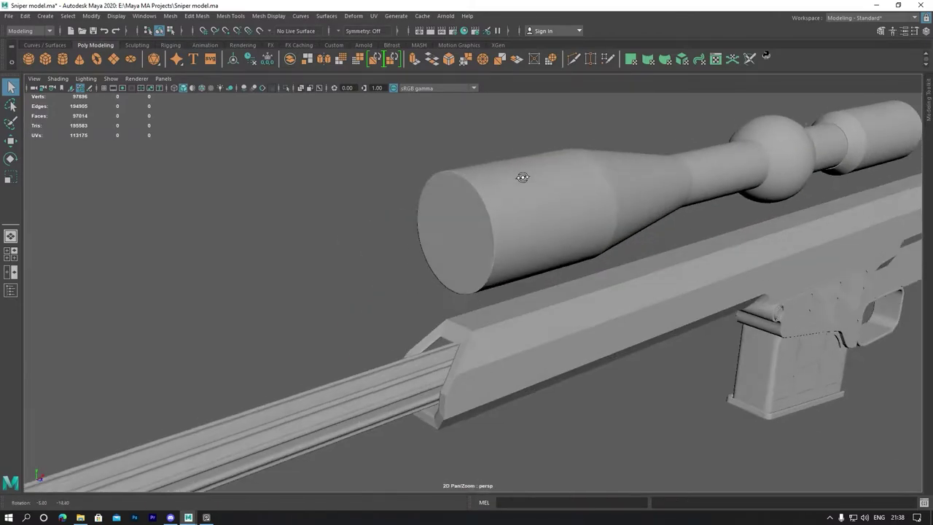
pyautogui.scroll(3, 503, 210)
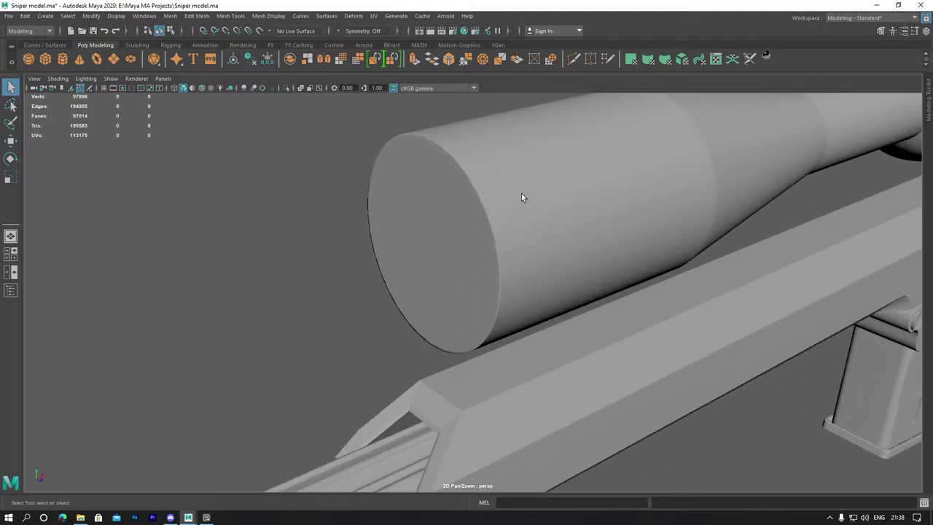
pyautogui.click(521, 191)
pyautogui.press('1')
pyautogui.keyDown('alt'); pyautogui.moveTo(527, 184); pyautogui.dragTo(458, 167); pyautogui.keyUp('alt')
pyautogui.click(457, 166)
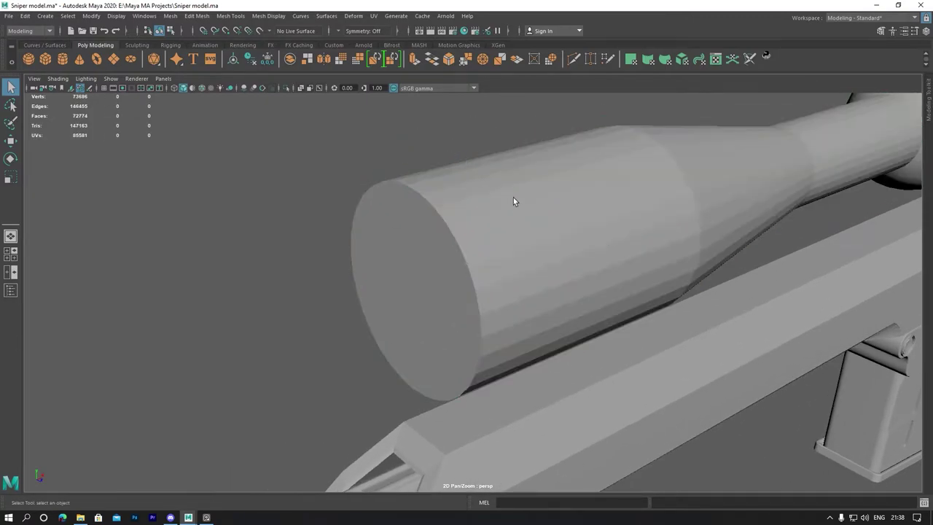
pyautogui.scroll(2, 517, 206)
pyautogui.click(525, 202)
pyautogui.moveTo(528, 180)
pyautogui.keyDown('alt'); pyautogui.mouseDown(button='middle')
pyautogui.moveTo(486, 240)
pyautogui.moveTo(368, 234)
pyautogui.moveTo(226, 277)
pyautogui.moveTo(389, 211)
pyautogui.moveTo(202, 277)
pyautogui.moveTo(278, 260)
pyautogui.moveTo(639, 129)
pyautogui.moveTo(463, 256)
pyautogui.mouseUp(button='middle'); pyautogui.keyUp('alt')
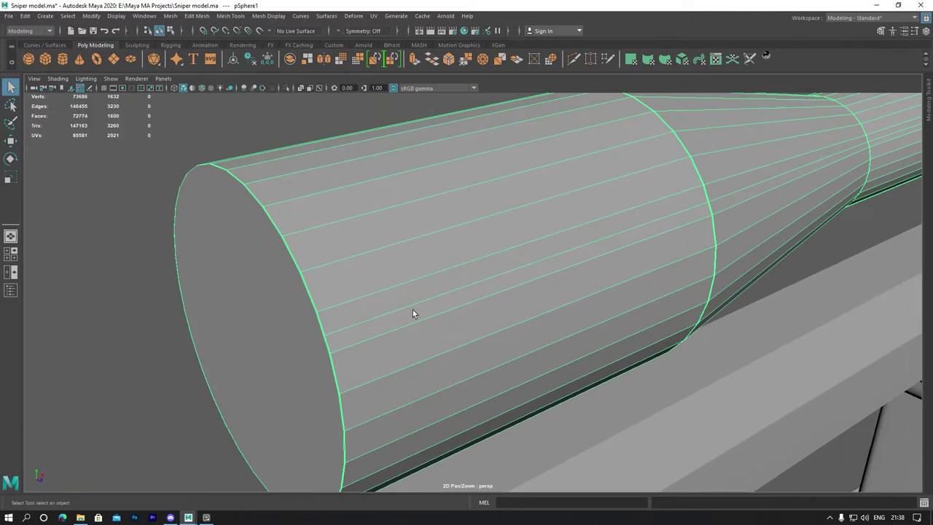
# Delete one lengthwise edge loop from the scope's tube in edge mode.
pyautogui.moveTo(420, 247); pyautogui.dragTo(421, 221, button='right')
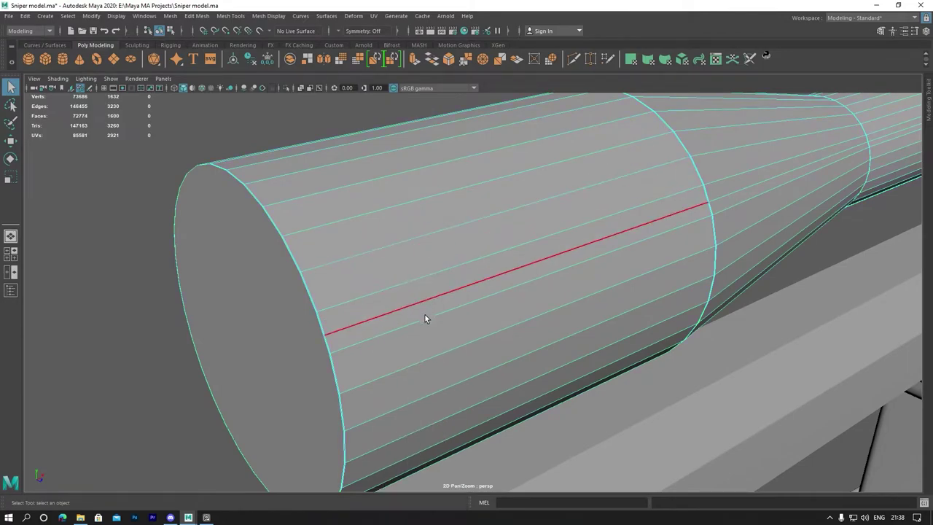
pyautogui.doubleClick(427, 306)
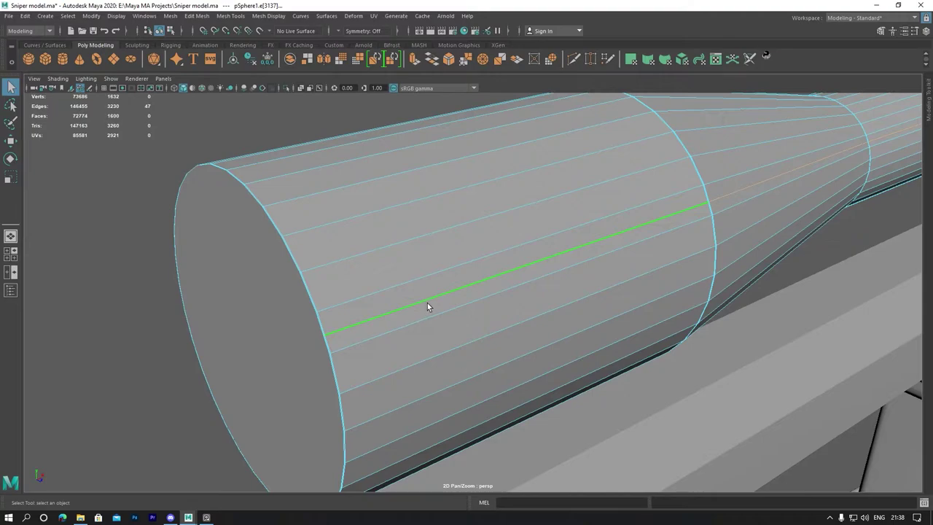
pyautogui.press('Delete')
pyautogui.moveTo(440, 312)
pyautogui.keyDown('alt'); pyautogui.mouseDown()
pyautogui.moveTo(538, 234)
pyautogui.moveTo(586, 235)
pyautogui.moveTo(547, 265)
pyautogui.mouseUp(); pyautogui.keyUp('alt')
pyautogui.hotkey('ctrl', 'z')
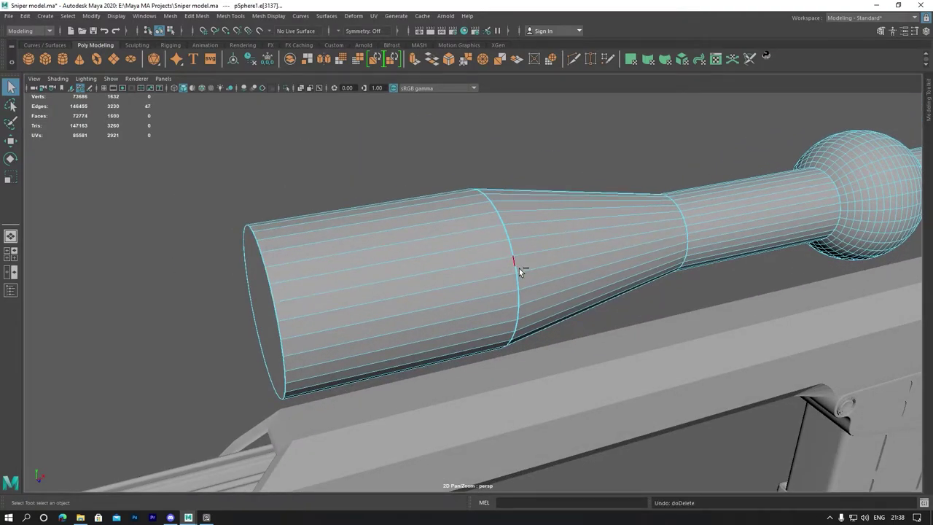
pyautogui.press('Delete')
# Delete a second lengthwise edge loop, bringing the edge count down to 3040.
pyautogui.scroll(2, 519, 268)
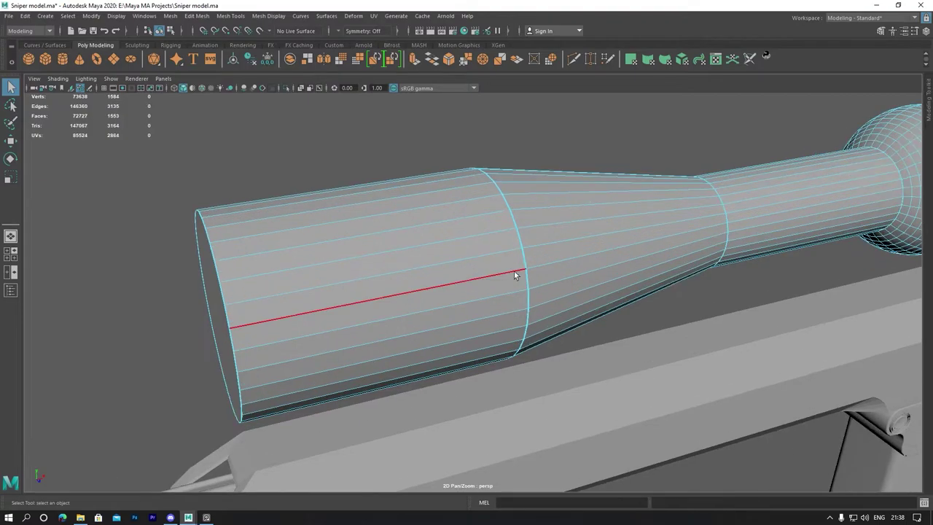
pyautogui.moveTo(646, 234)
pyautogui.keyDown('alt'); pyautogui.mouseDown()
pyautogui.moveTo(681, 236)
pyautogui.moveTo(416, 267)
pyautogui.moveTo(427, 236)
pyautogui.moveTo(308, 204)
pyautogui.moveTo(334, 271)
pyautogui.mouseUp(); pyautogui.keyUp('alt')
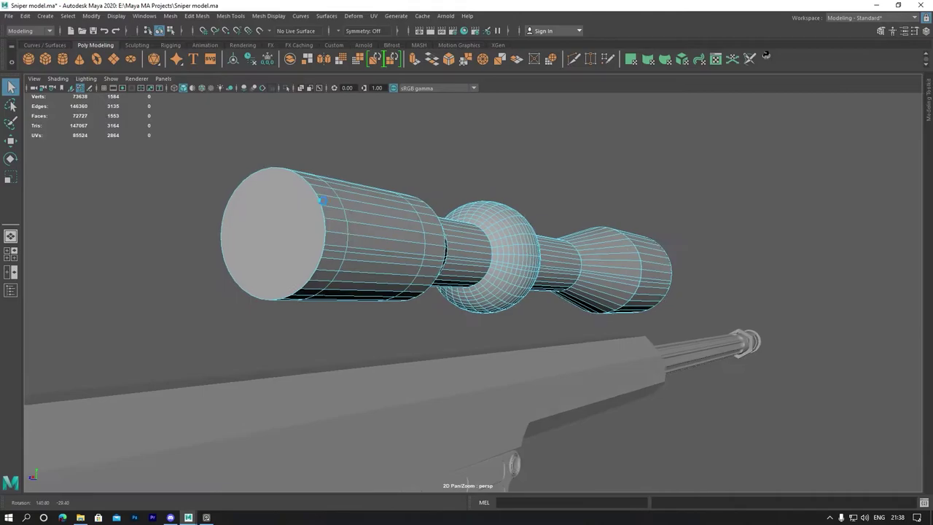
pyautogui.scroll(3, 334, 271)
pyautogui.click(291, 218)
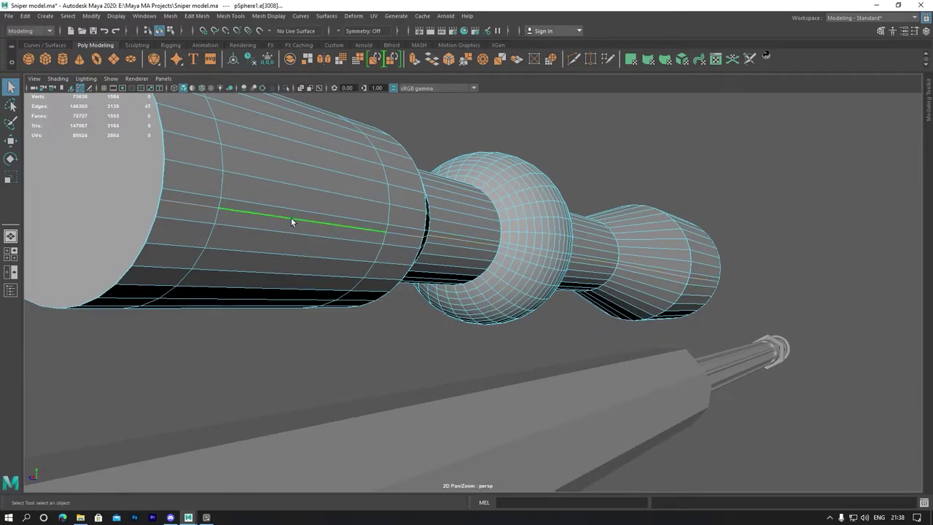
pyautogui.press('Delete')
# Reframe a side view of the tube's front end in edge mode and open Mesh Tools.
pyautogui.moveTo(365, 217)
pyautogui.keyDown('alt'); pyautogui.mouseDown()
pyautogui.moveTo(452, 192)
pyautogui.moveTo(474, 202)
pyautogui.moveTo(491, 265)
pyautogui.moveTo(549, 271)
pyautogui.mouseUp(); pyautogui.keyUp('alt')
pyautogui.keyDown('alt'); pyautogui.moveTo(550, 271); pyautogui.dragTo(715, 126, button='middle'); pyautogui.keyUp('alt')
pyautogui.moveTo(716, 126)
pyautogui.keyDown('alt'); pyautogui.mouseDown()
pyautogui.moveTo(357, 270)
pyautogui.moveTo(474, 254)
pyautogui.moveTo(503, 231)
pyautogui.moveTo(434, 230)
pyautogui.mouseUp(); pyautogui.keyUp('alt')
pyautogui.moveTo(434, 230)
pyautogui.keyDown('alt'); pyautogui.mouseDown(button='right')
pyautogui.moveTo(379, 260)
pyautogui.moveTo(463, 223)
pyautogui.moveTo(390, 238)
pyautogui.moveTo(453, 231)
pyautogui.mouseUp(button='right'); pyautogui.keyUp('alt')
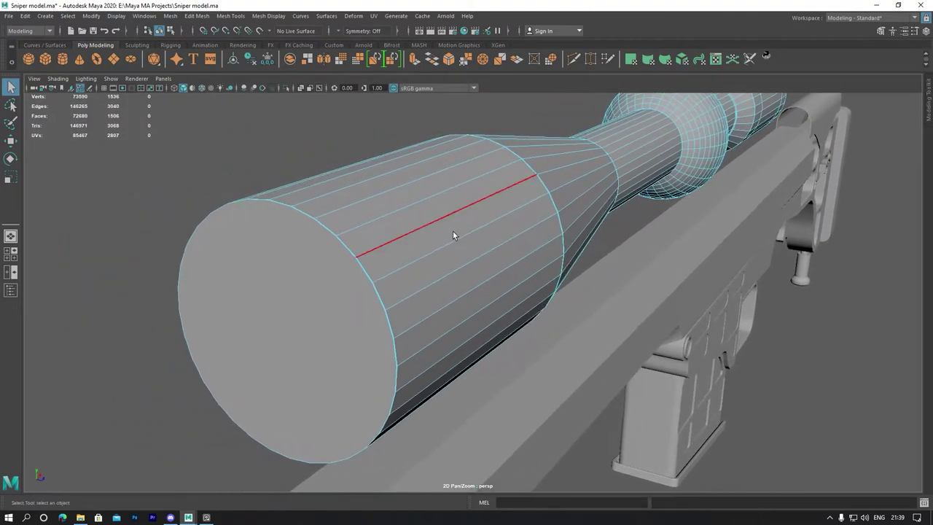
pyautogui.rightClick(382, 247)
pyautogui.click(380, 221)
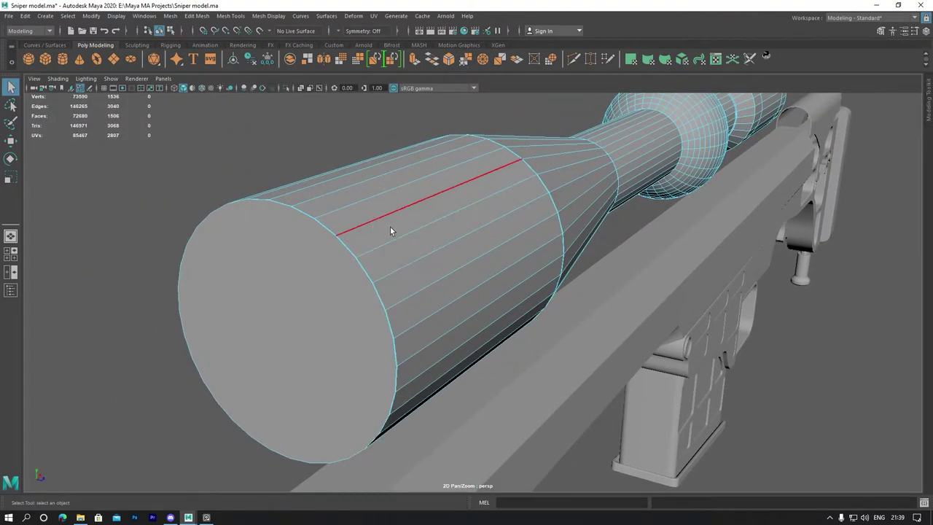
pyautogui.moveTo(360, 221)
pyautogui.keyDown('alt'); pyautogui.mouseDown()
pyautogui.moveTo(302, 240)
pyautogui.moveTo(592, 233)
pyautogui.mouseUp(); pyautogui.keyUp('alt')
pyautogui.keyDown('alt'); pyautogui.moveTo(591, 232); pyautogui.dragTo(562, 214, button='right'); pyautogui.keyUp('alt')
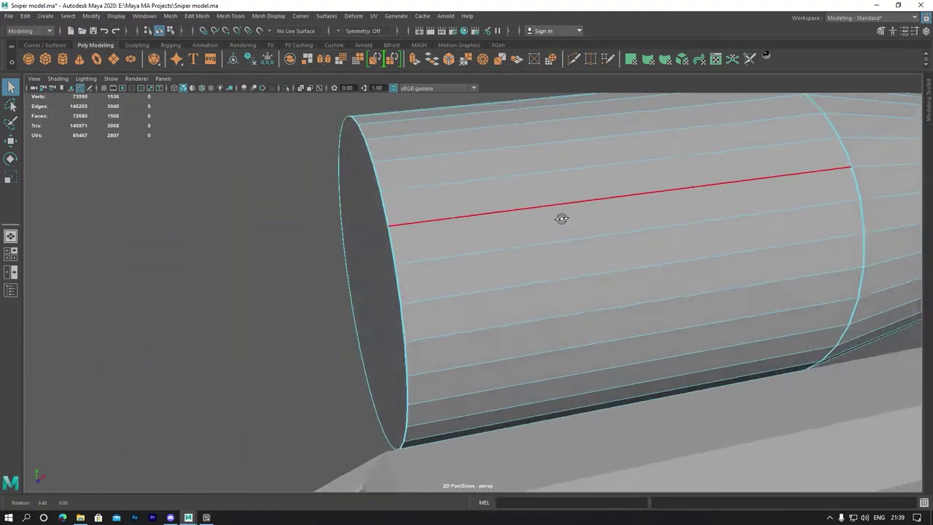
pyautogui.keyDown('alt'); pyautogui.moveTo(562, 214); pyautogui.dragTo(447, 206); pyautogui.keyUp('alt')
pyautogui.scroll(2, 447, 206)
pyautogui.click(233, 18)
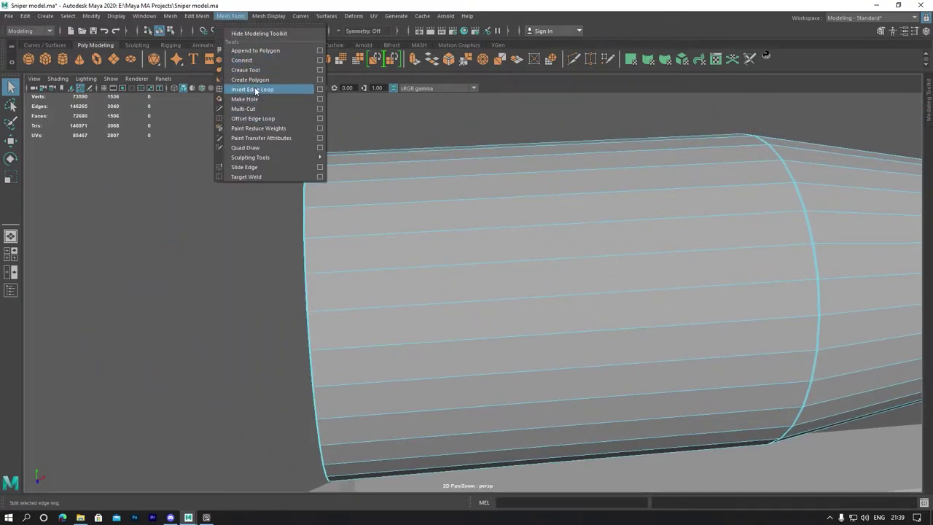
# Add two edge loops around the front tube near its open end, reaching 1,570 faces.
pyautogui.click(255, 90)
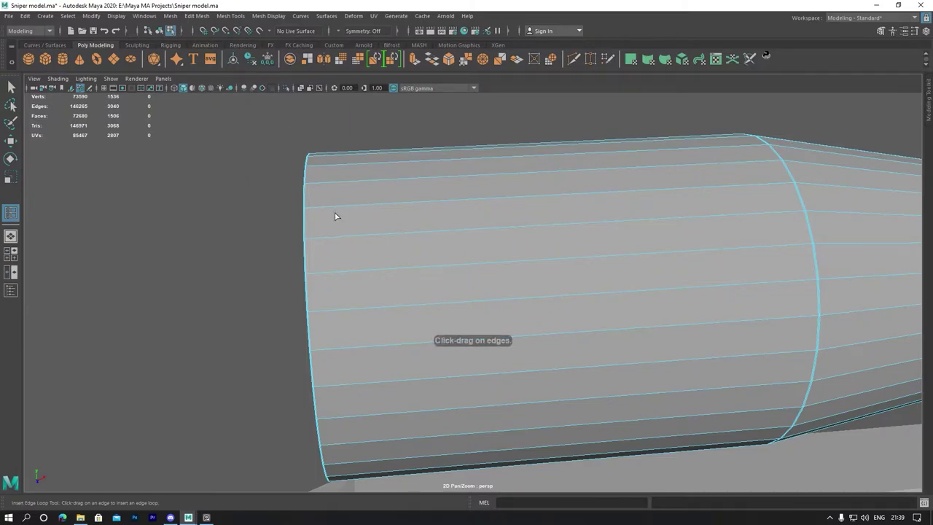
pyautogui.moveTo(339, 215); pyautogui.dragTo(342, 213)
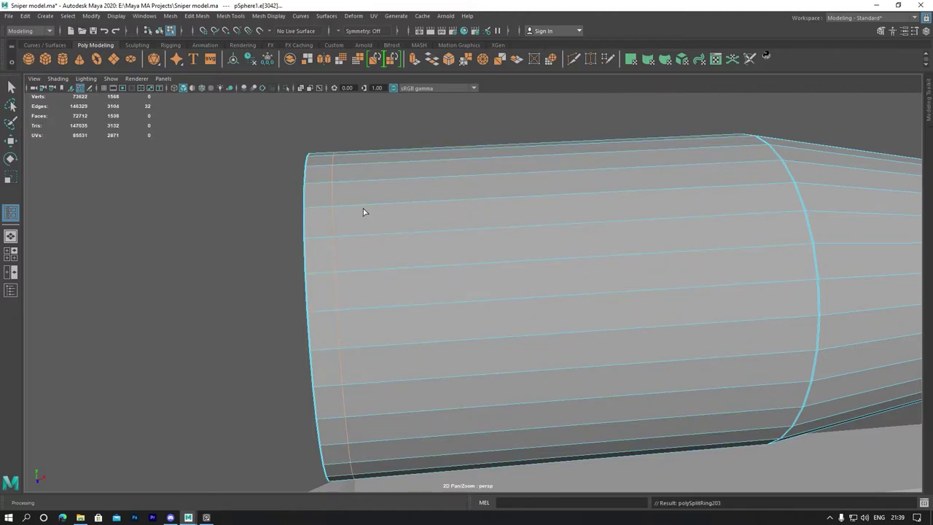
pyautogui.moveTo(366, 212); pyautogui.dragTo(368, 212)
pyautogui.moveTo(367, 212); pyautogui.dragTo(375, 212)
pyautogui.moveTo(355, 182); pyautogui.dragTo(354, 207, button='right')
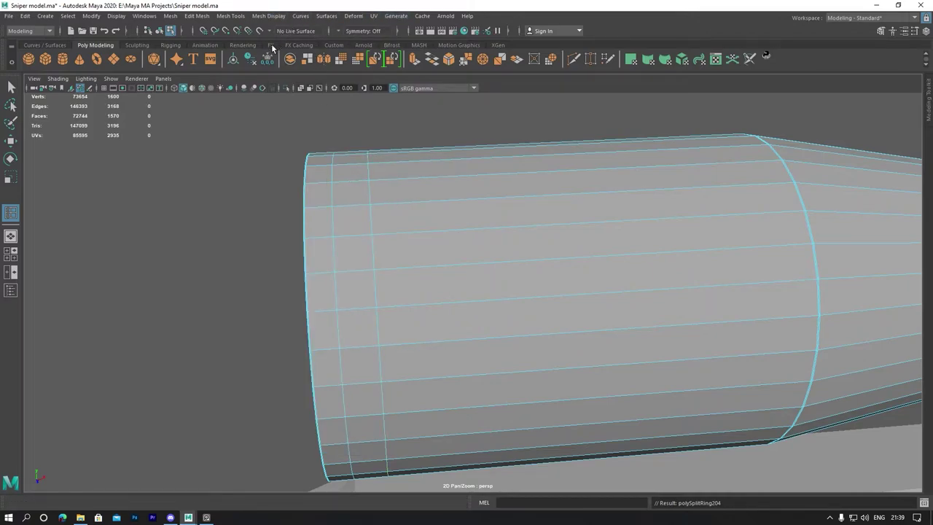
# Extrude the face band between the new loops outward into a raised ring, then return to Object Mode.
pyautogui.click(12, 87)
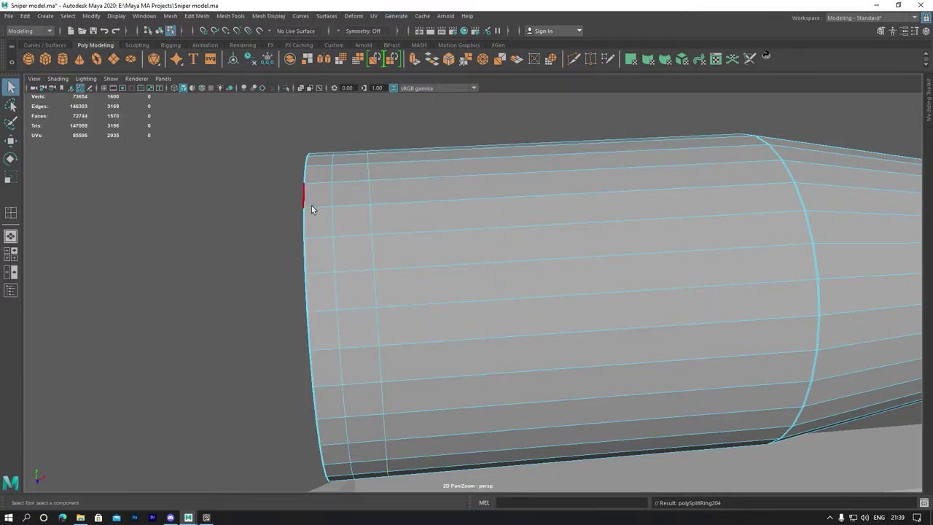
pyautogui.doubleClick(357, 216)
pyautogui.keyDown('alt'); pyautogui.moveTo(357, 216); pyautogui.dragTo(411, 210); pyautogui.keyUp('alt')
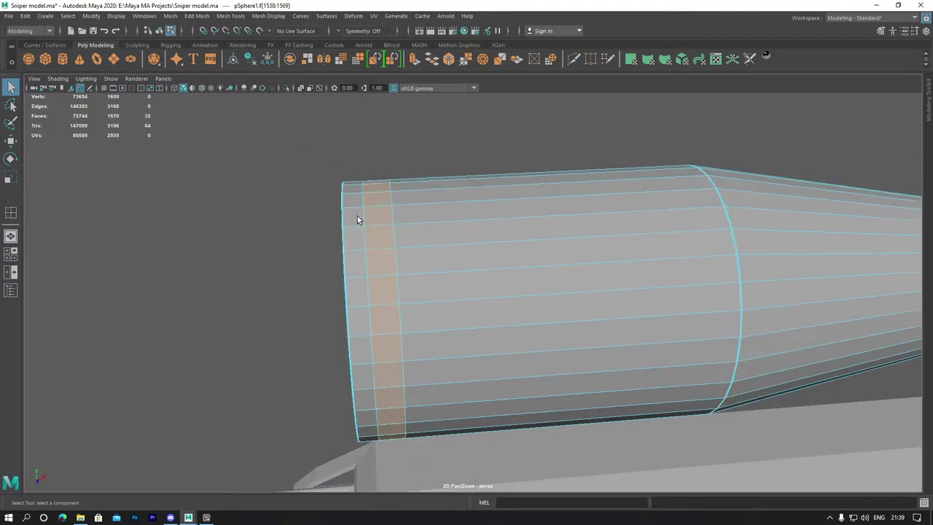
pyautogui.press('r')
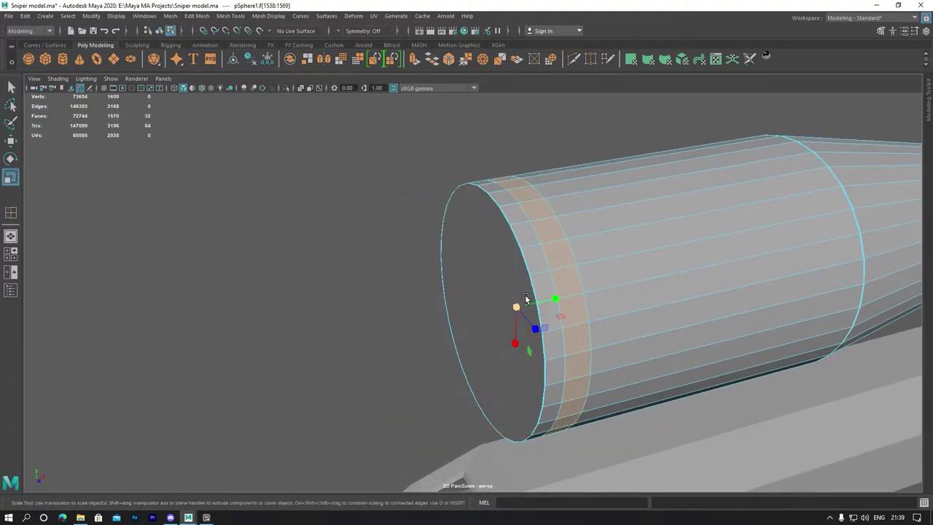
pyautogui.keyDown('shift'); pyautogui.moveTo(526, 310); pyautogui.dragTo(545, 312); pyautogui.keyUp('shift')
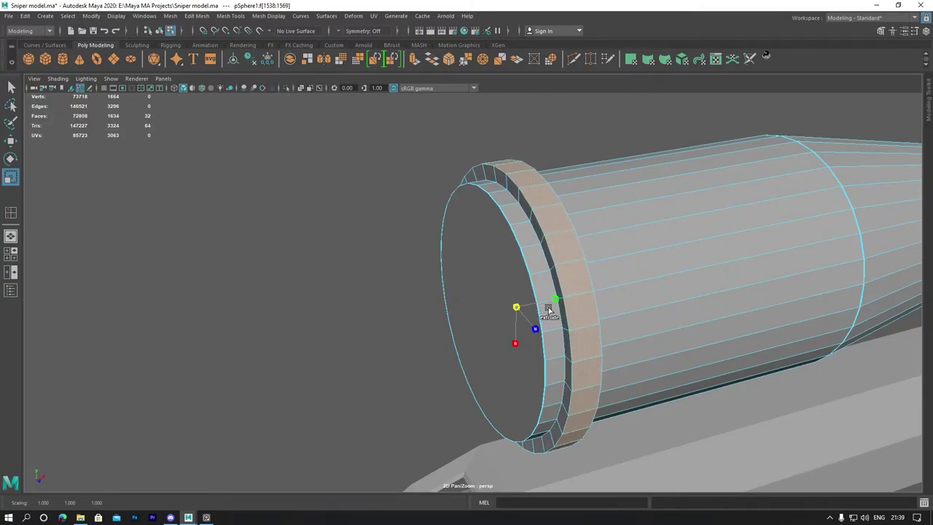
pyautogui.moveTo(578, 272)
pyautogui.keyDown('alt'); pyautogui.mouseDown()
pyautogui.moveTo(510, 206)
pyautogui.moveTo(380, 315)
pyautogui.mouseUp(); pyautogui.keyUp('alt')
pyautogui.scroll(3, 440, 272)
pyautogui.keyDown('alt'); pyautogui.moveTo(428, 254); pyautogui.dragTo(458, 255); pyautogui.keyUp('alt')
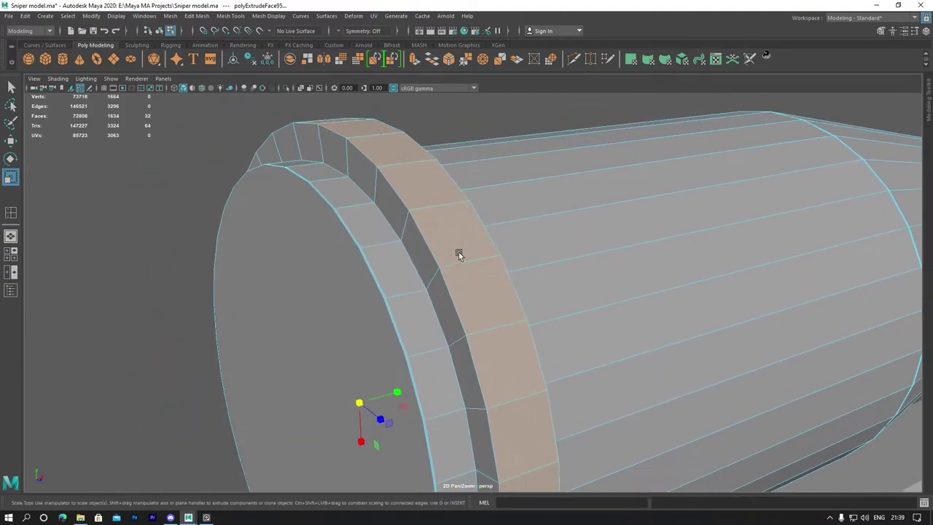
pyautogui.rightClick(416, 235)
pyautogui.click(446, 222)
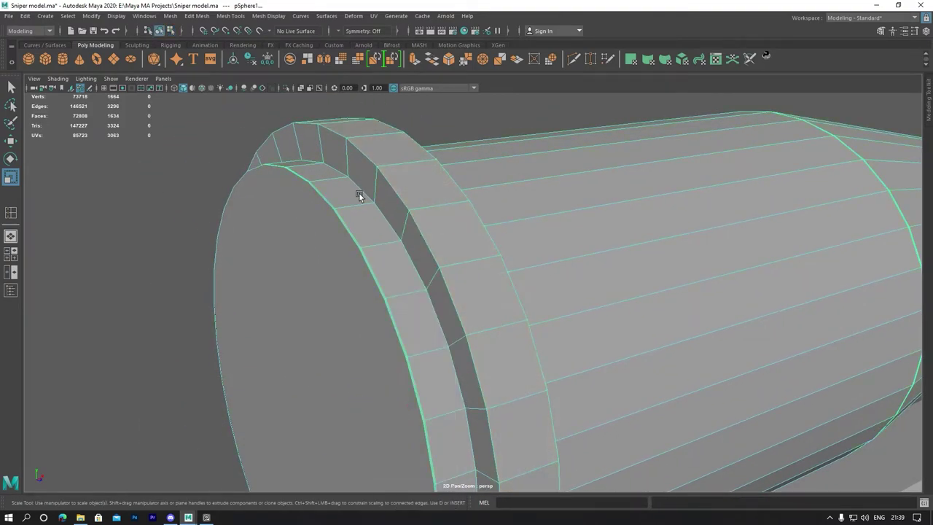
pyautogui.click(13, 214)
# Deselect the mesh, then select the two edge loops along the raised ring's dark groove.
pyautogui.scroll(5, 400, 299)
pyautogui.scroll(-3, 394, 294)
pyautogui.scroll(2, 416, 299)
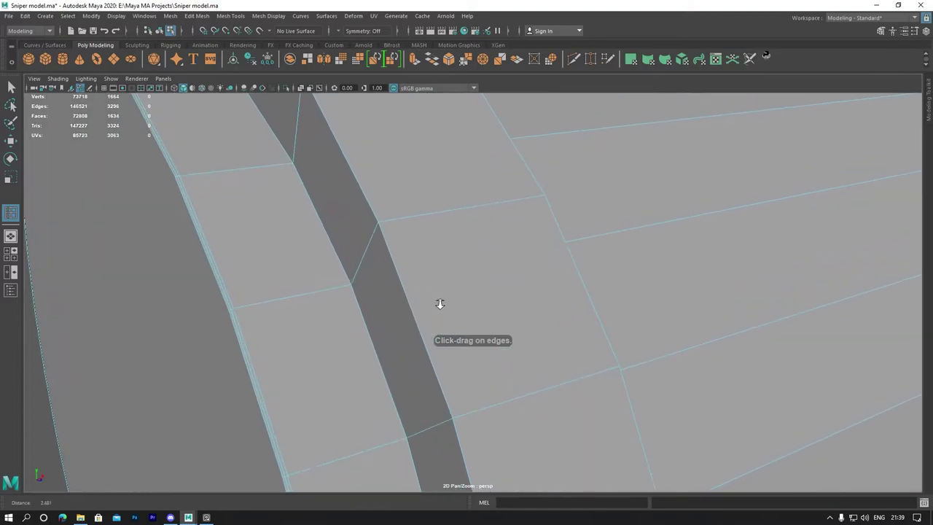
pyautogui.scroll(-2, 440, 303)
pyautogui.scroll(2, 452, 299)
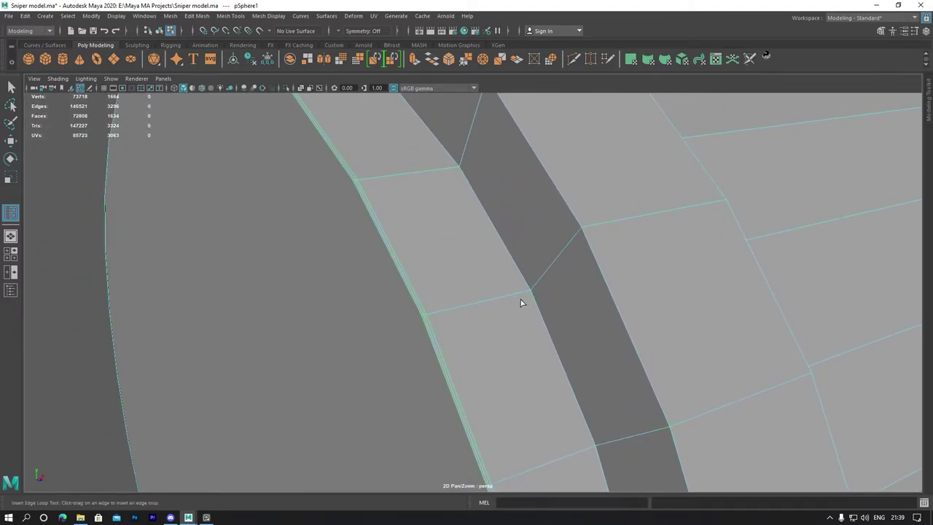
pyautogui.hotkey('ctrl', 'z')
pyautogui.moveTo(516, 249); pyautogui.dragTo(510, 217, button='right')
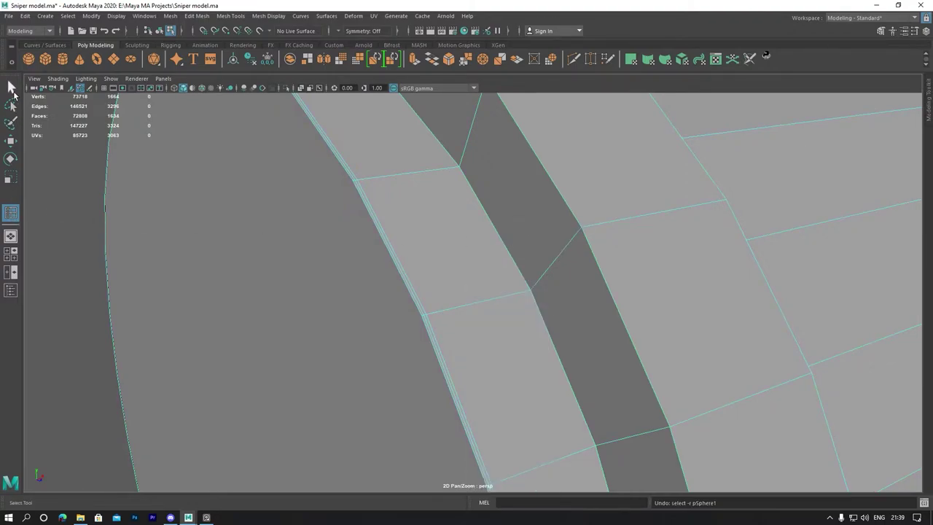
pyautogui.click(11, 86)
pyautogui.moveTo(641, 240)
pyautogui.keyDown('alt'); pyautogui.mouseDown(button='middle')
pyautogui.moveTo(421, 275)
pyautogui.moveTo(443, 269)
pyautogui.mouseUp(button='middle'); pyautogui.keyUp('alt')
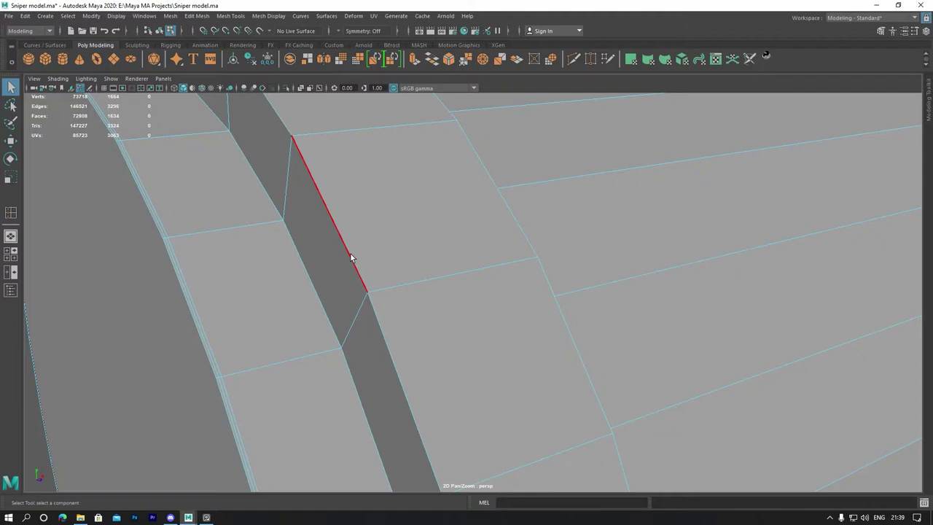
pyautogui.doubleClick(350, 254)
pyautogui.keyDown('shift'); pyautogui.doubleClick(507, 210); pyautogui.keyUp('shift')
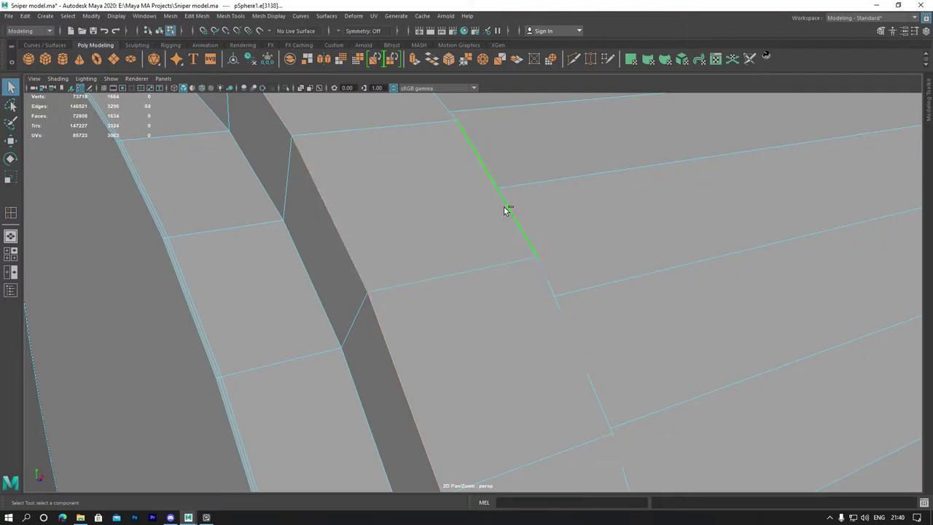
pyautogui.click(241, 16)
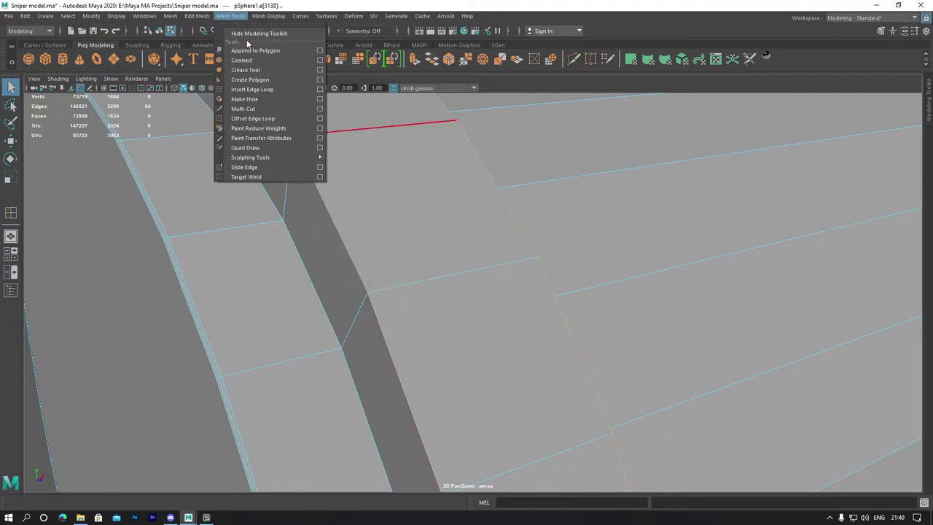
# Bevel the selected groove edges with a 0.2 fraction and 3 segments.
pyautogui.click(201, 45)
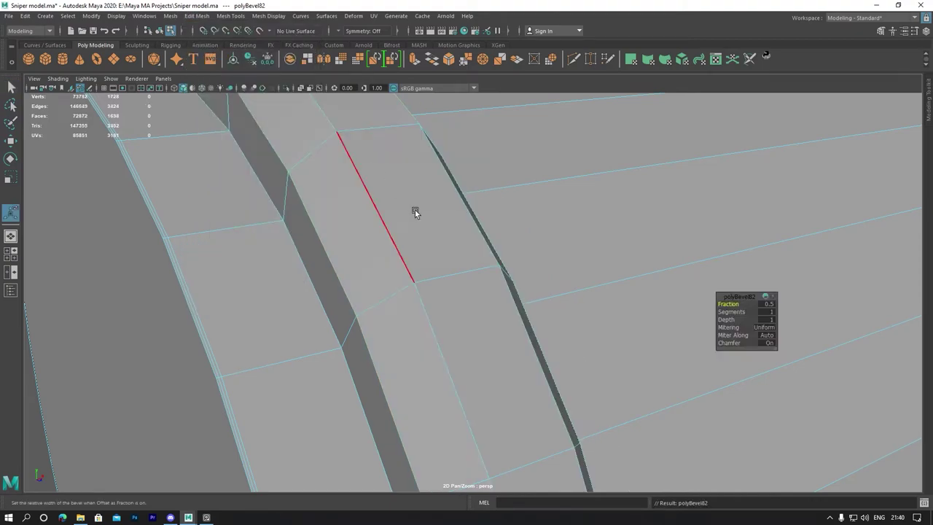
pyautogui.moveTo(743, 311); pyautogui.dragTo(755, 314)
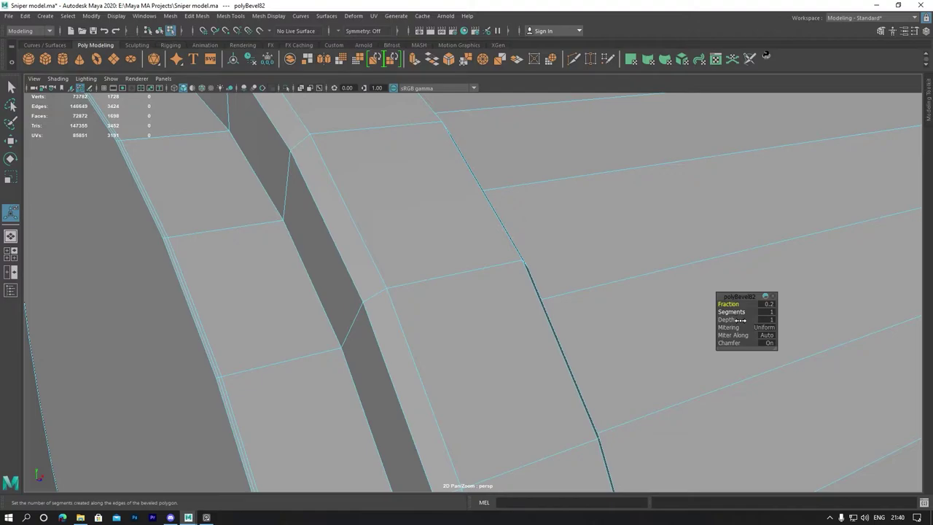
pyautogui.scroll(-5, 488, 254)
pyautogui.moveTo(488, 253)
pyautogui.keyDown('alt'); pyautogui.mouseDown()
pyautogui.moveTo(398, 241)
pyautogui.moveTo(392, 252)
pyautogui.moveTo(535, 285)
pyautogui.moveTo(427, 256)
pyautogui.moveTo(502, 267)
pyautogui.moveTo(460, 270)
pyautogui.moveTo(494, 268)
pyautogui.mouseUp(); pyautogui.keyUp('alt')
pyautogui.scroll(-3, 430, 258)
pyautogui.scroll(3, 495, 271)
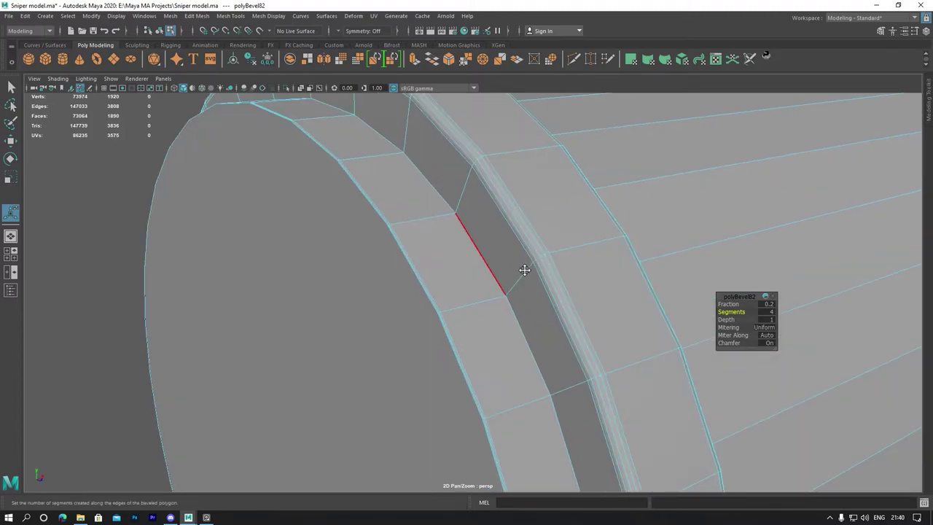
pyautogui.scroll(3, 525, 270)
pyautogui.scroll(3, 486, 272)
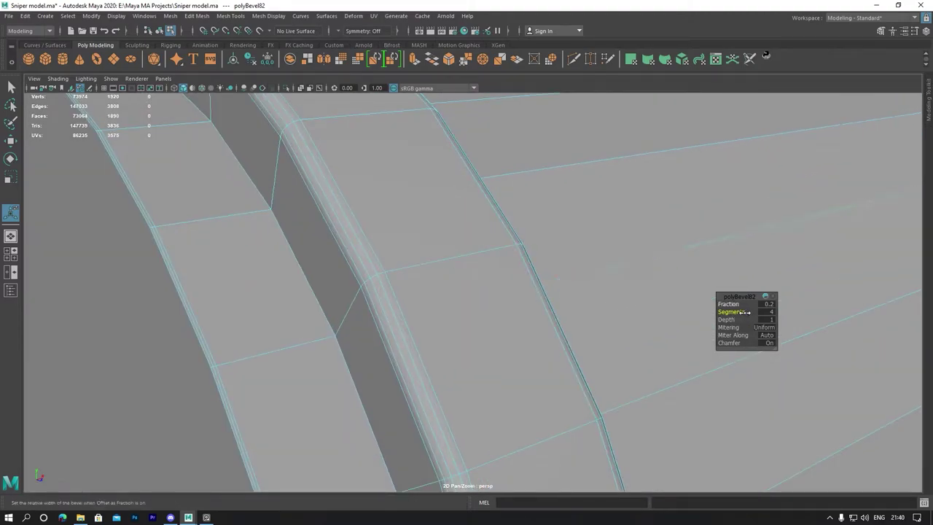
pyautogui.moveTo(729, 305); pyautogui.dragTo(739, 319)
pyautogui.scroll(-8, 349, 226)
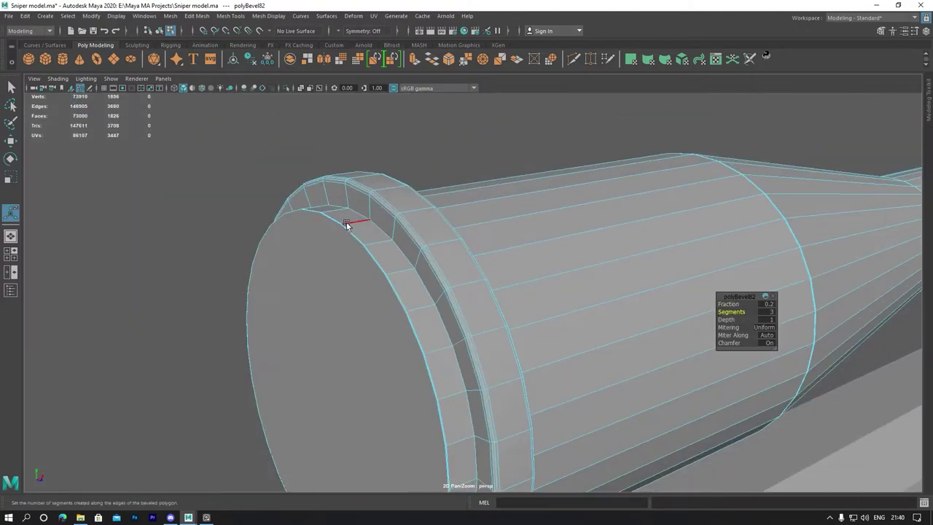
# In edge mode, select another edge loop along the bevelled ring.
pyautogui.moveTo(297, 169); pyautogui.dragTo(339, 151, button='right')
pyautogui.scroll(5, 381, 238)
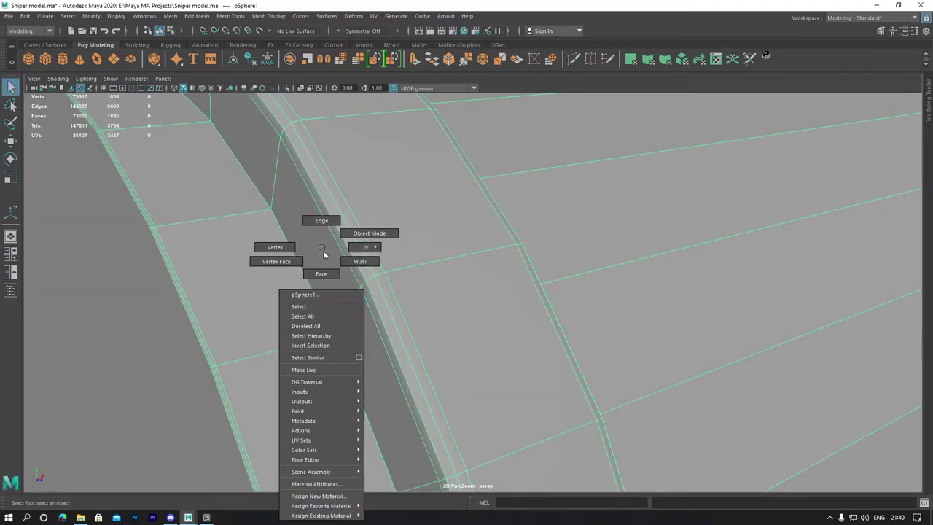
pyautogui.moveTo(323, 246); pyautogui.dragTo(322, 218, button='right')
pyautogui.click(357, 241)
pyautogui.moveTo(363, 239)
pyautogui.keyDown('alt'); pyautogui.mouseDown()
pyautogui.moveTo(300, 233)
pyautogui.moveTo(371, 252)
pyautogui.mouseUp(); pyautogui.keyUp('alt')
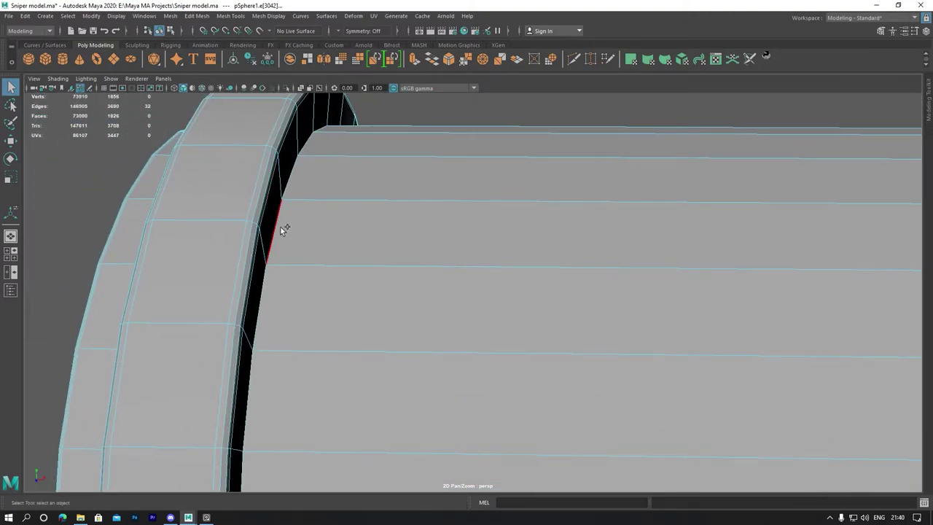
pyautogui.scroll(-5, 281, 231)
pyautogui.moveTo(281, 233)
pyautogui.keyDown('alt'); pyautogui.mouseDown()
pyautogui.moveTo(383, 225)
pyautogui.moveTo(271, 122)
pyautogui.mouseUp(); pyautogui.keyUp('alt')
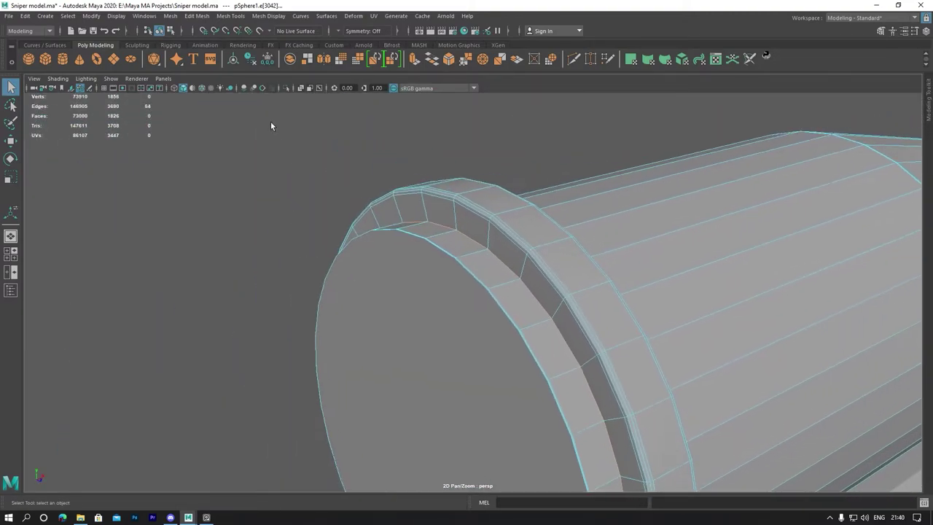
# Bevel the selected ring edge loop and adjust its width and segment count.
pyautogui.click(232, 16)
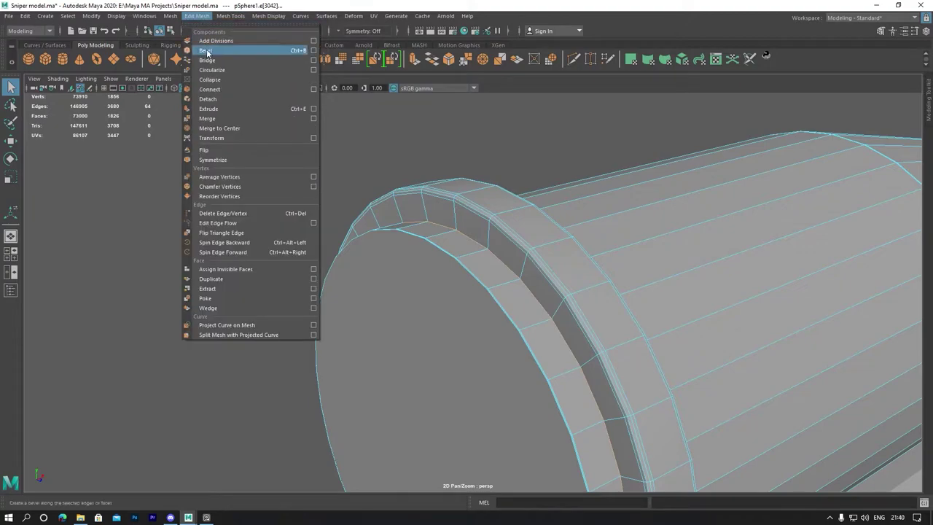
pyautogui.click(208, 51)
pyautogui.moveTo(411, 222)
pyautogui.keyDown('alt'); pyautogui.mouseDown()
pyautogui.moveTo(506, 210)
pyautogui.moveTo(425, 214)
pyautogui.moveTo(460, 215)
pyautogui.mouseUp(); pyautogui.keyUp('alt')
pyautogui.scroll(5, 418, 223)
pyautogui.scroll(2, 407, 212)
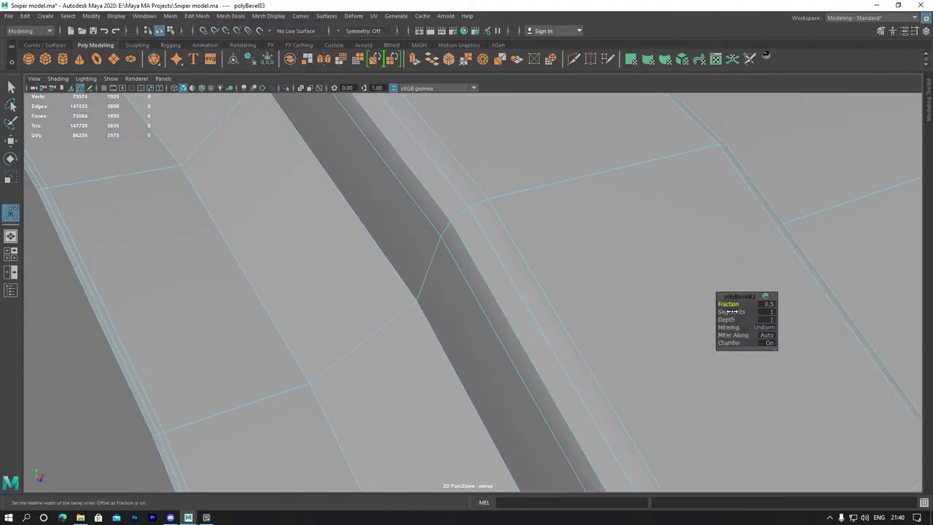
pyautogui.moveTo(734, 311); pyautogui.dragTo(735, 311, button='middle')
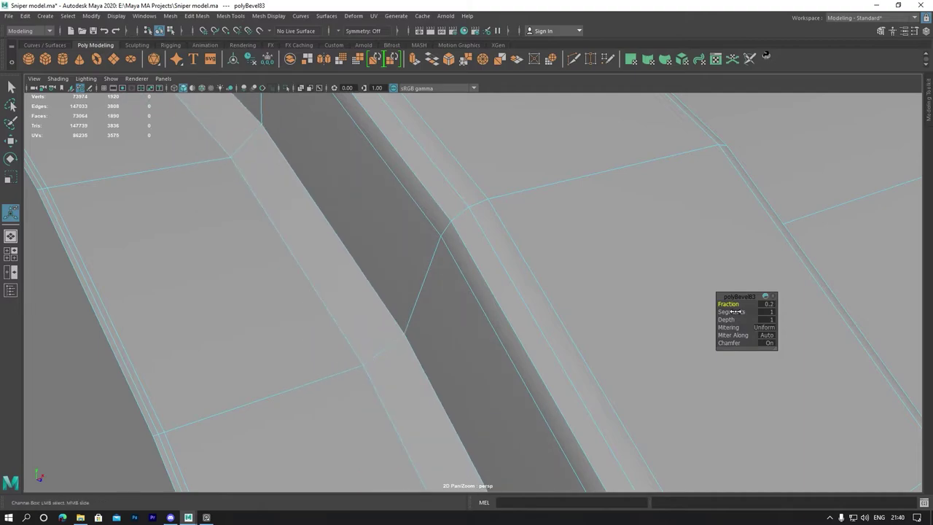
pyautogui.click(735, 312)
pyautogui.moveTo(745, 320); pyautogui.dragTo(753, 319, button='middle')
pyautogui.moveTo(758, 317); pyautogui.dragTo(751, 317)
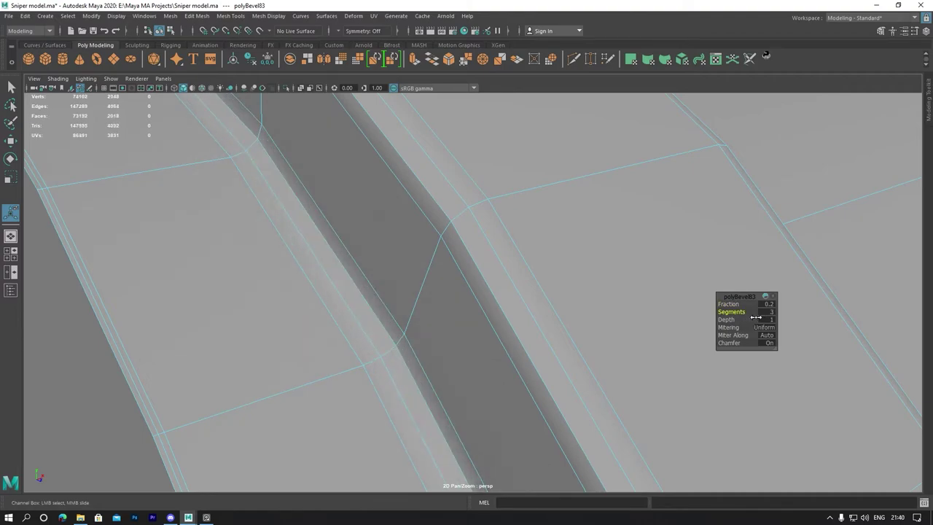
# Correct the bevel to a 0.1 fraction with 3 segments and frame the ring.
pyautogui.scroll(-5, 358, 231)
pyautogui.moveTo(326, 160)
pyautogui.mouseDown(button='right')
pyautogui.moveTo(367, 142)
pyautogui.moveTo(370, 150)
pyautogui.mouseUp(button='right')
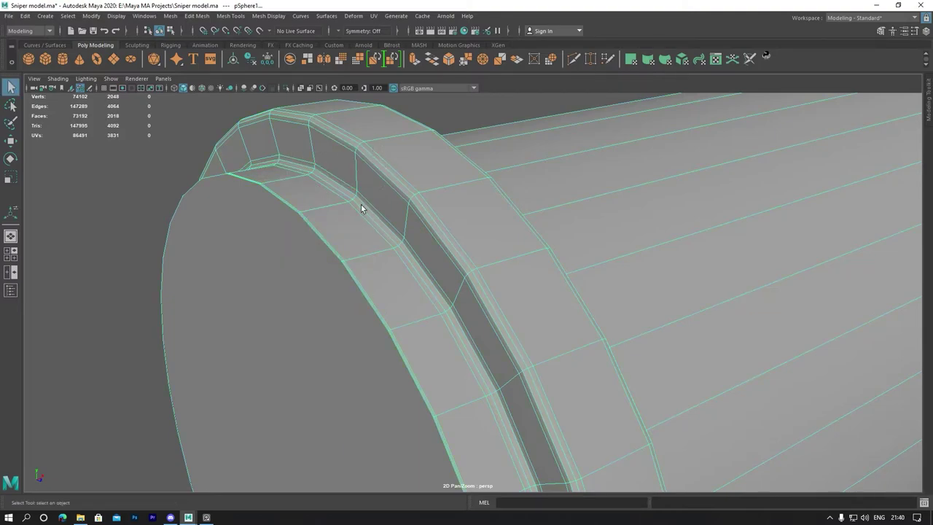
pyautogui.press('F10')
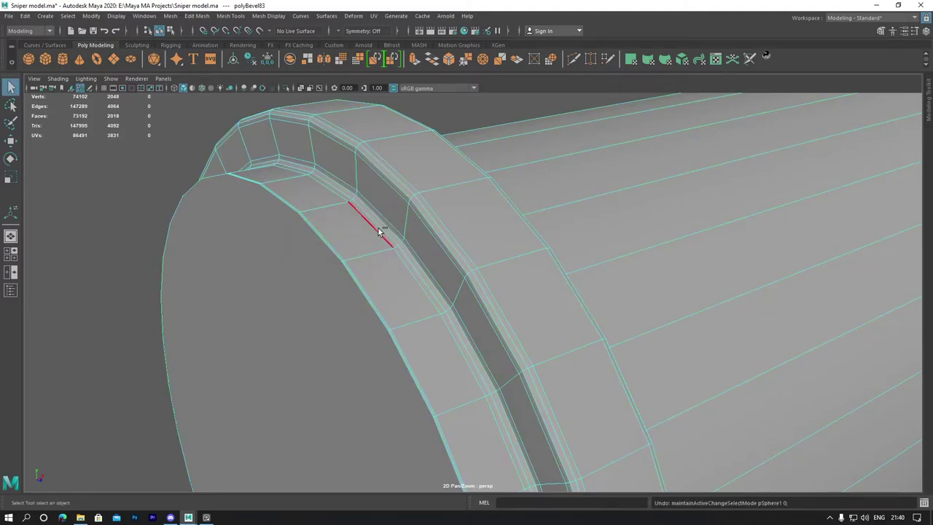
pyautogui.hotkey('ctrl', 'z')
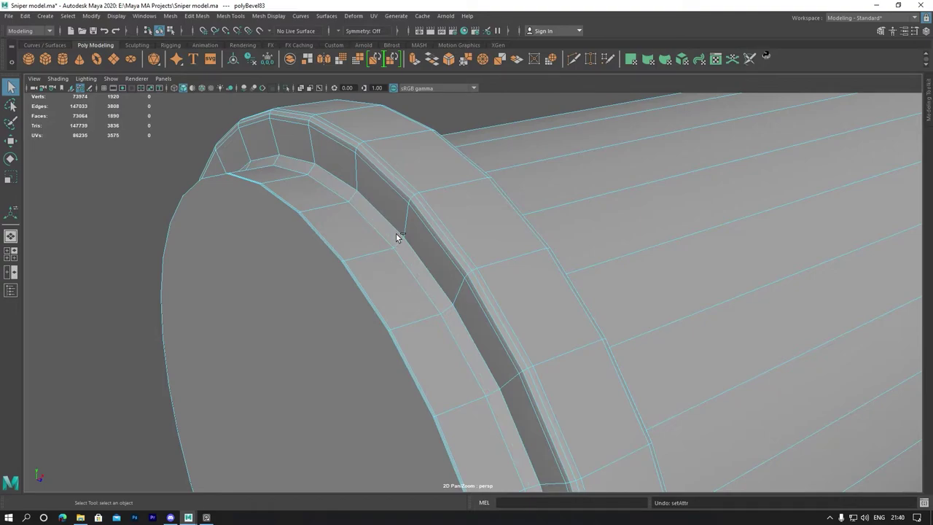
pyautogui.click(12, 212)
pyautogui.scroll(3, 479, 280)
pyautogui.scroll(3, 483, 281)
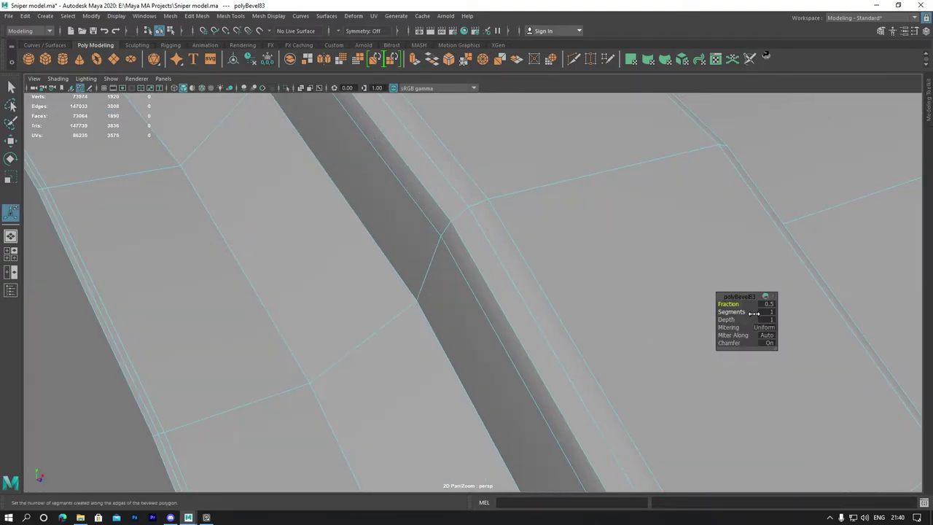
pyautogui.moveTo(754, 312); pyautogui.dragTo(742, 312, button='middle')
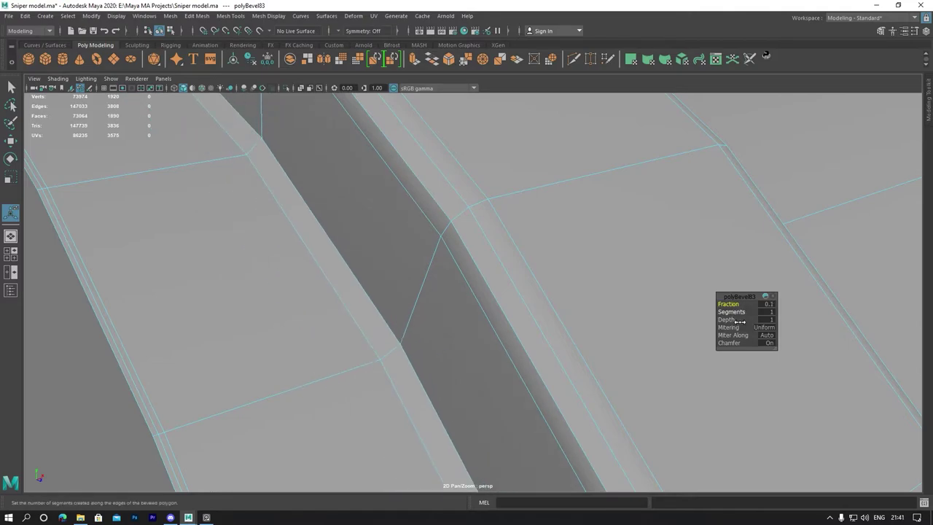
pyautogui.moveTo(745, 320); pyautogui.dragTo(749, 320, button='middle')
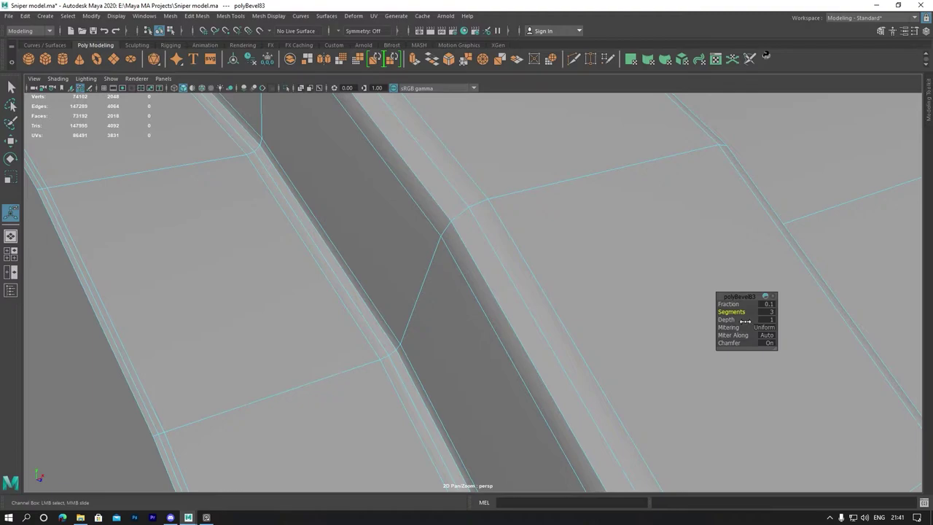
pyautogui.press('f')
pyautogui.moveTo(301, 202); pyautogui.dragTo(217, 150, button='right')
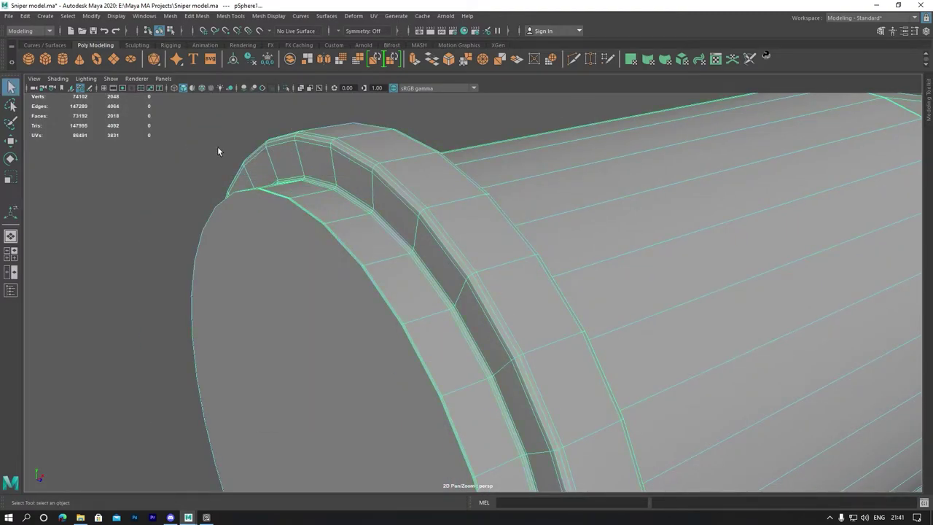
# Show the barrel as a smoothed mesh (key 3) and inspect its rounded front ring.
pyautogui.click(217, 149)
pyautogui.keyDown('alt'); pyautogui.moveTo(217, 167); pyautogui.dragTo(256, 168); pyautogui.keyUp('alt')
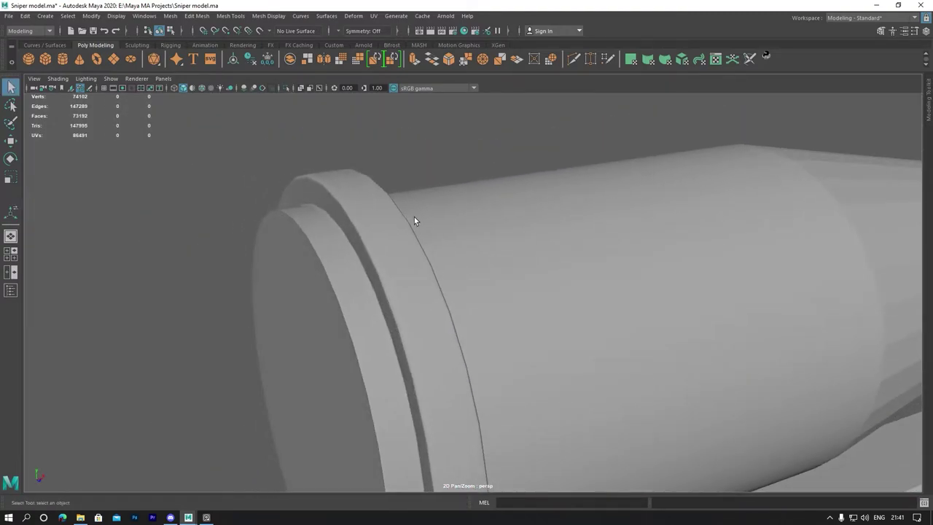
pyautogui.moveTo(414, 217); pyautogui.dragTo(437, 209, button='right')
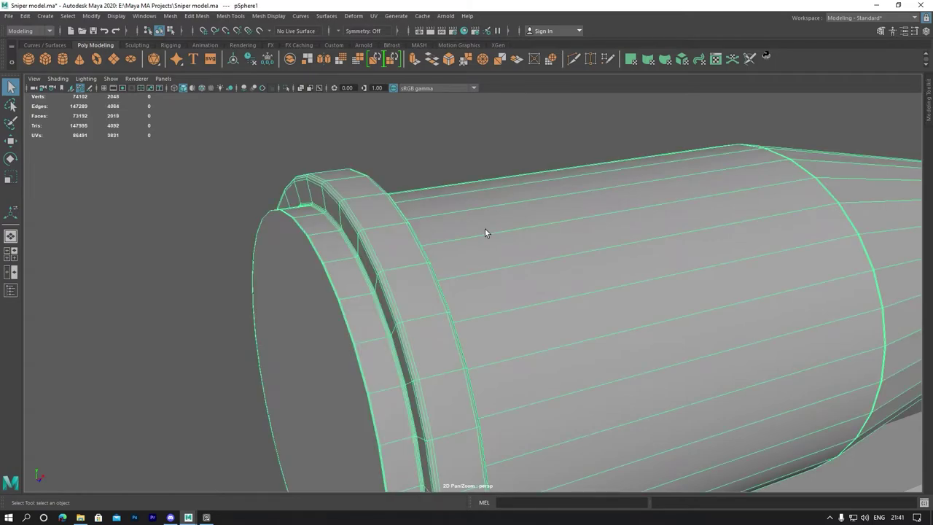
pyautogui.press('3')
pyautogui.moveTo(482, 229)
pyautogui.keyDown('alt'); pyautogui.mouseDown()
pyautogui.moveTo(378, 263)
pyautogui.moveTo(340, 255)
pyautogui.mouseUp(); pyautogui.keyUp('alt')
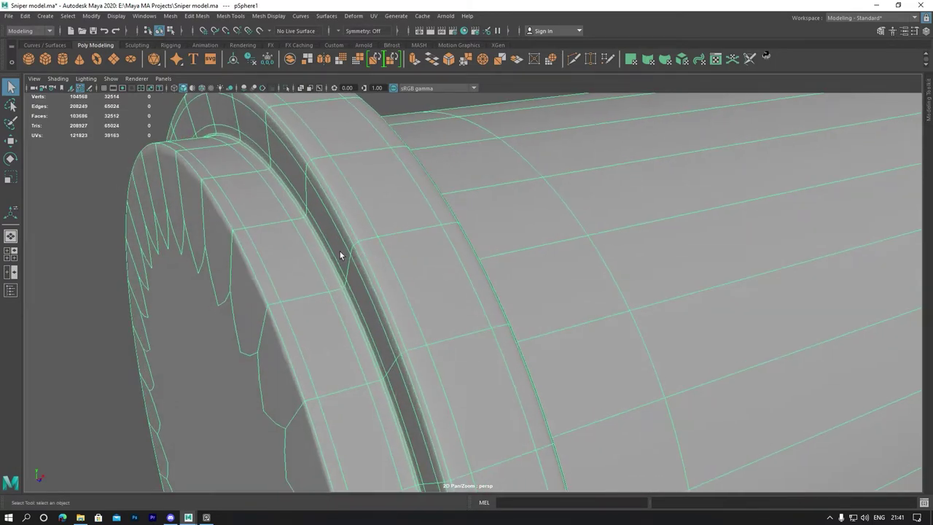
pyautogui.click(82, 248)
pyautogui.scroll(-3, 118, 235)
pyautogui.moveTo(119, 234)
pyautogui.keyDown('alt'); pyautogui.mouseDown()
pyautogui.moveTo(177, 211)
pyautogui.moveTo(165, 210)
pyautogui.mouseUp(); pyautogui.keyUp('alt')
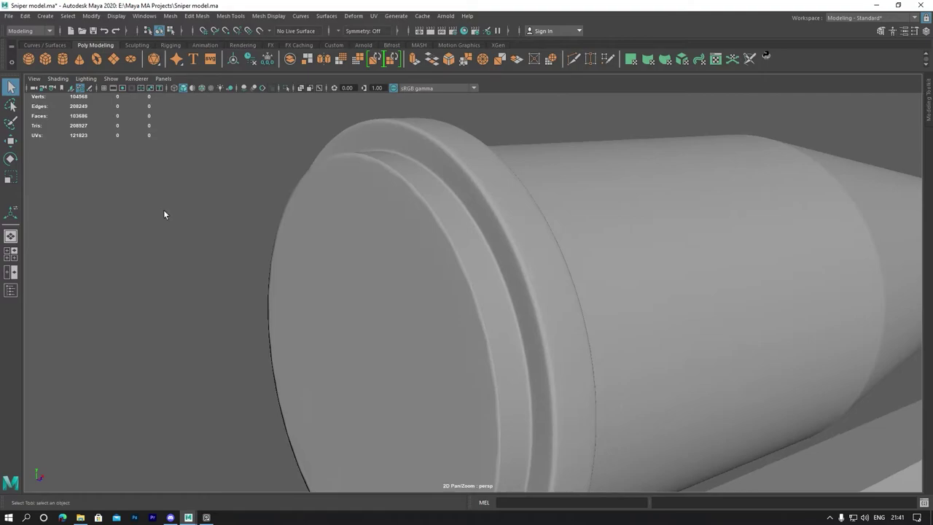
pyautogui.keyDown('alt'); pyautogui.moveTo(164, 211); pyautogui.dragTo(420, 253, button='right'); pyautogui.keyUp('alt')
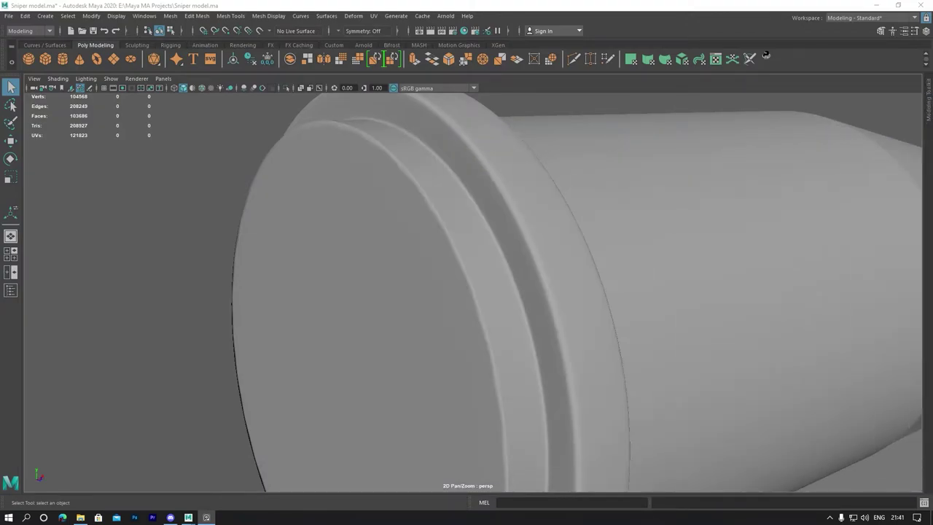
pyautogui.keyDown('alt'); pyautogui.moveTo(601, 245); pyautogui.dragTo(573, 271); pyautogui.keyUp('alt')
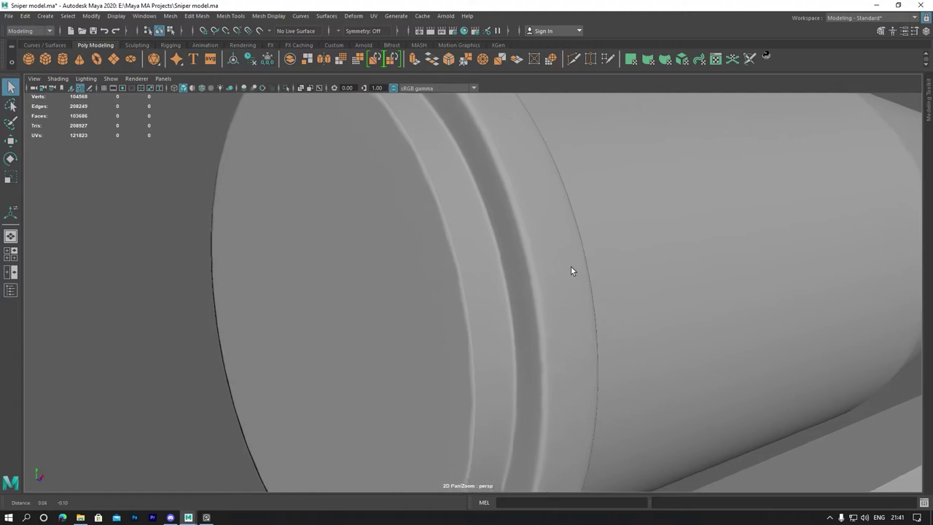
# Select the front cap face and extrude it, shrinking it inward into a ring.
pyautogui.click(361, 274)
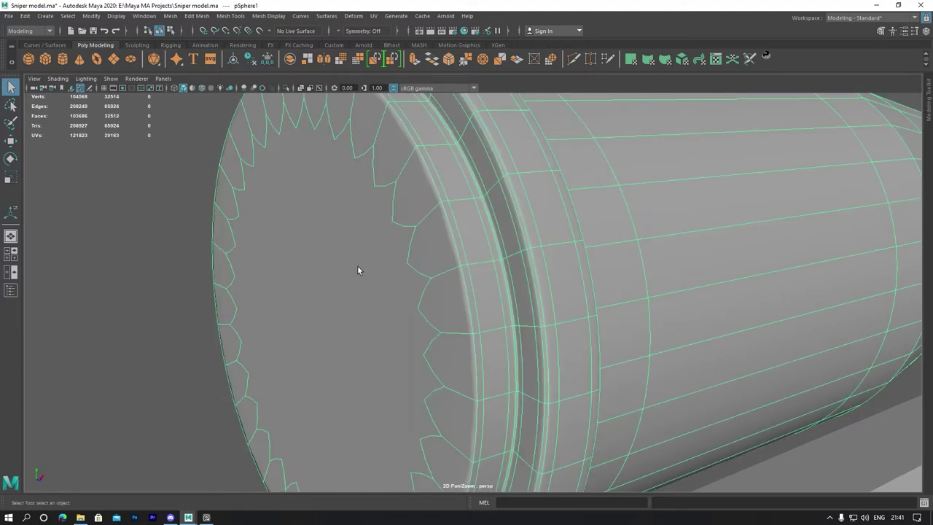
pyautogui.rightClick(353, 247)
pyautogui.click(371, 255)
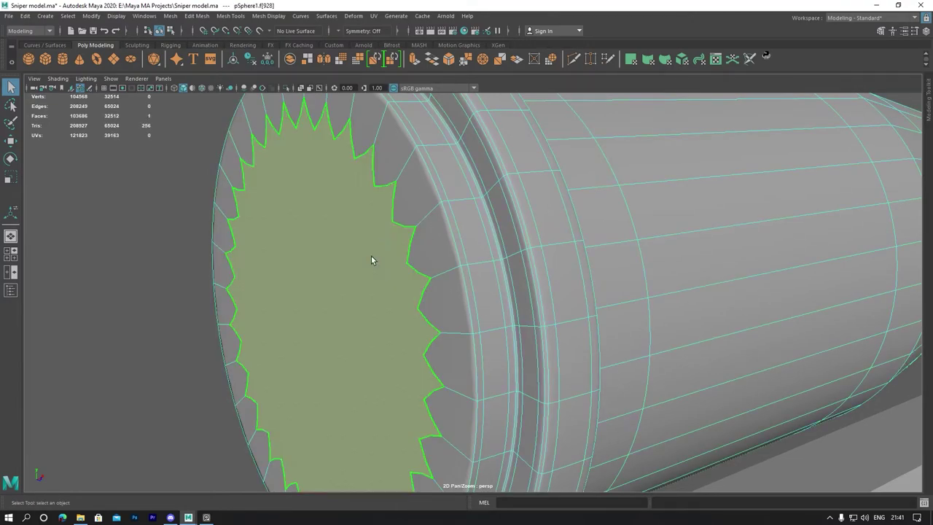
pyautogui.scroll(3, 371, 256)
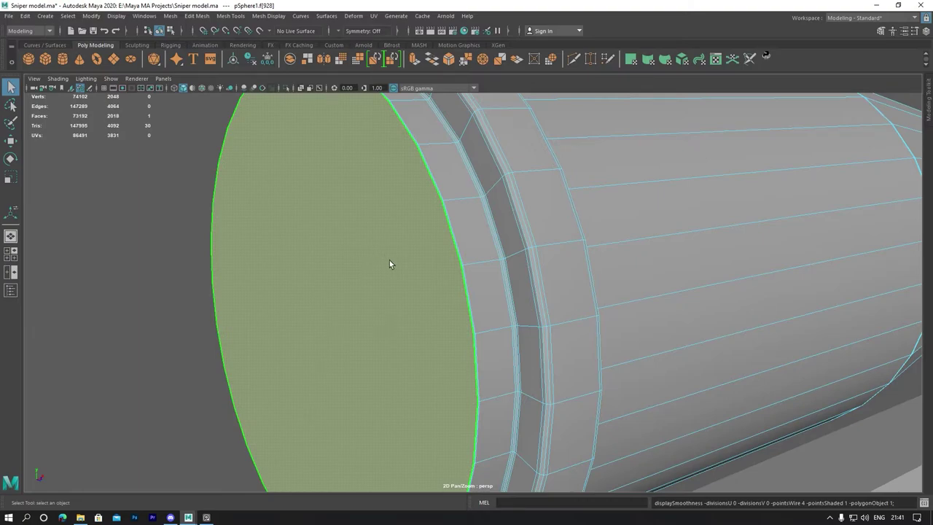
pyautogui.hotkey('ctrl', 'e')
pyautogui.moveTo(320, 332); pyautogui.dragTo(288, 322)
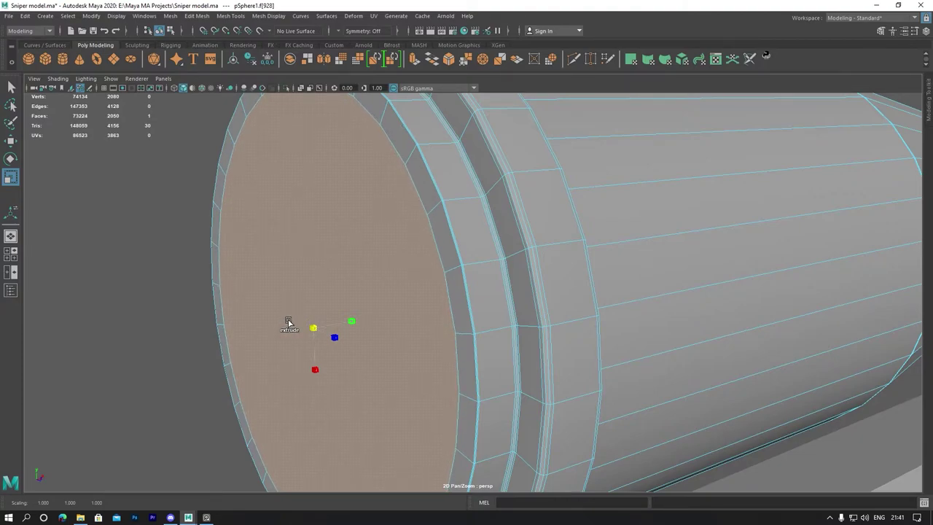
pyautogui.keyDown('alt'); pyautogui.moveTo(283, 299); pyautogui.dragTo(373, 303); pyautogui.keyUp('alt')
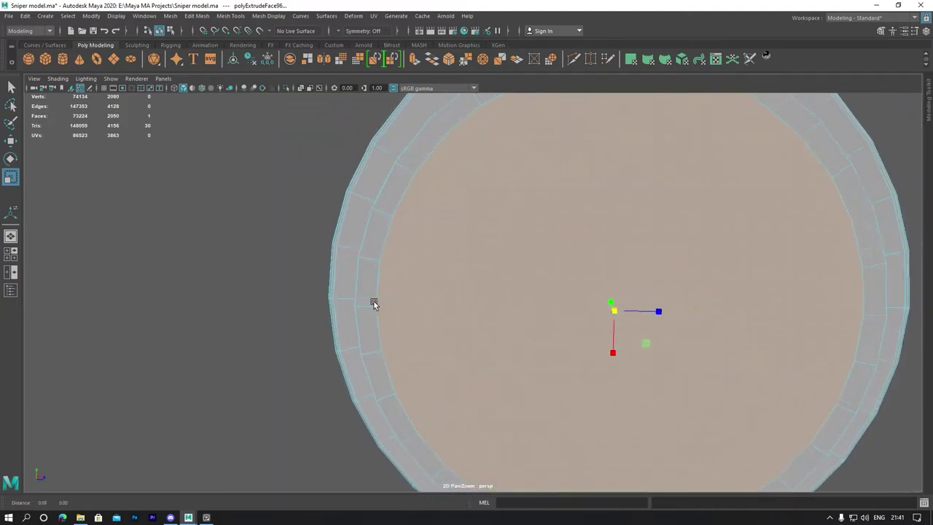
pyautogui.keyDown('alt'); pyautogui.moveTo(373, 303); pyautogui.dragTo(294, 302, button='middle'); pyautogui.keyUp('alt')
# Extrude the cap again, scaling it to 0.724, and undo the extra extrusion.
pyautogui.click(490, 311)
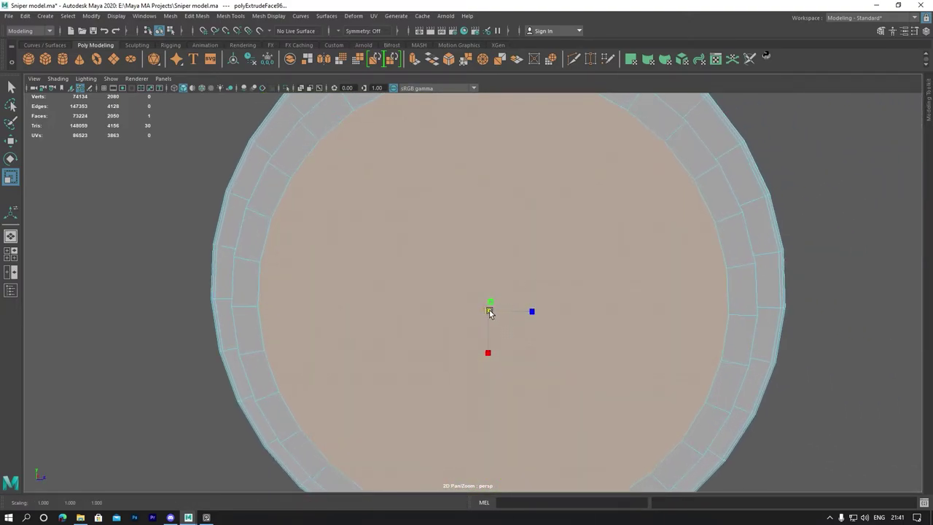
pyautogui.moveTo(424, 290)
pyautogui.keyDown('alt'); pyautogui.mouseDown()
pyautogui.moveTo(358, 323)
pyautogui.moveTo(388, 326)
pyautogui.mouseUp(); pyautogui.keyUp('alt')
pyautogui.press('w')
pyautogui.moveTo(335, 307)
pyautogui.keyDown('alt'); pyautogui.mouseDown()
pyautogui.moveTo(371, 300)
pyautogui.moveTo(377, 274)
pyautogui.moveTo(377, 296)
pyautogui.moveTo(362, 306)
pyautogui.moveTo(396, 289)
pyautogui.moveTo(376, 277)
pyautogui.mouseUp(); pyautogui.keyUp('alt')
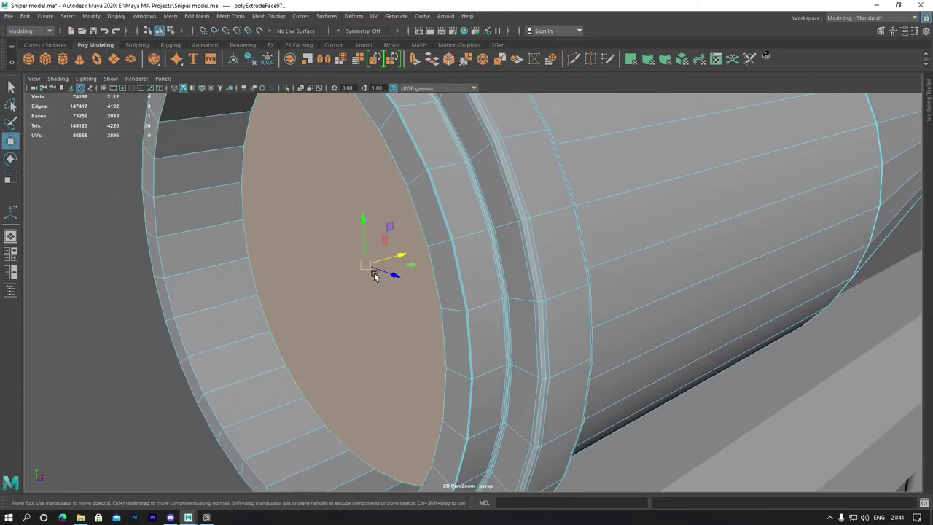
pyautogui.press('r')
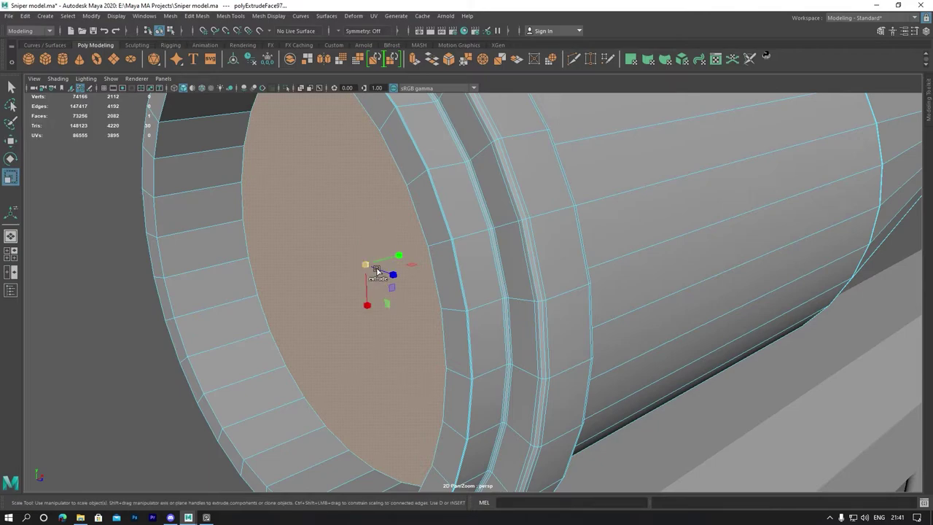
pyautogui.moveTo(377, 271)
pyautogui.keyDown('shift'); pyautogui.mouseDown()
pyautogui.moveTo(363, 269)
pyautogui.moveTo(403, 262)
pyautogui.mouseUp(); pyautogui.keyUp('shift')
pyautogui.press('w')
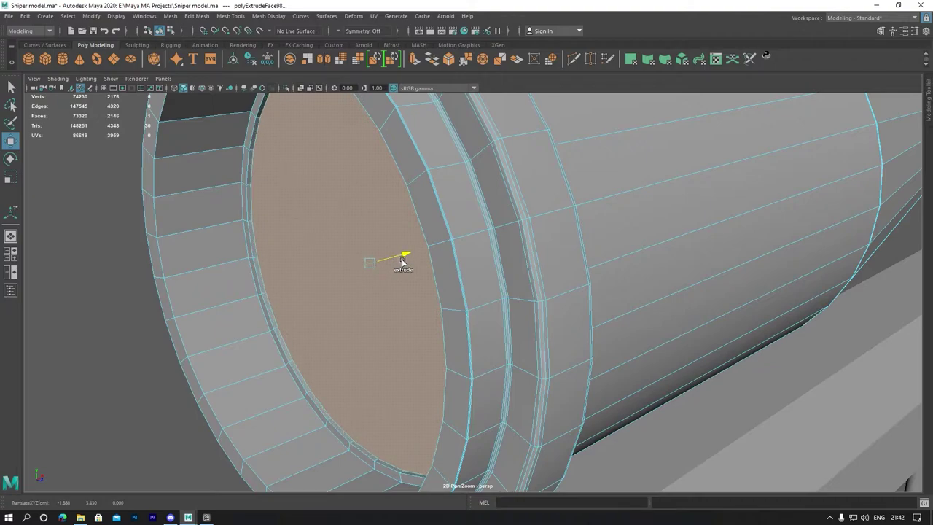
pyautogui.press('r')
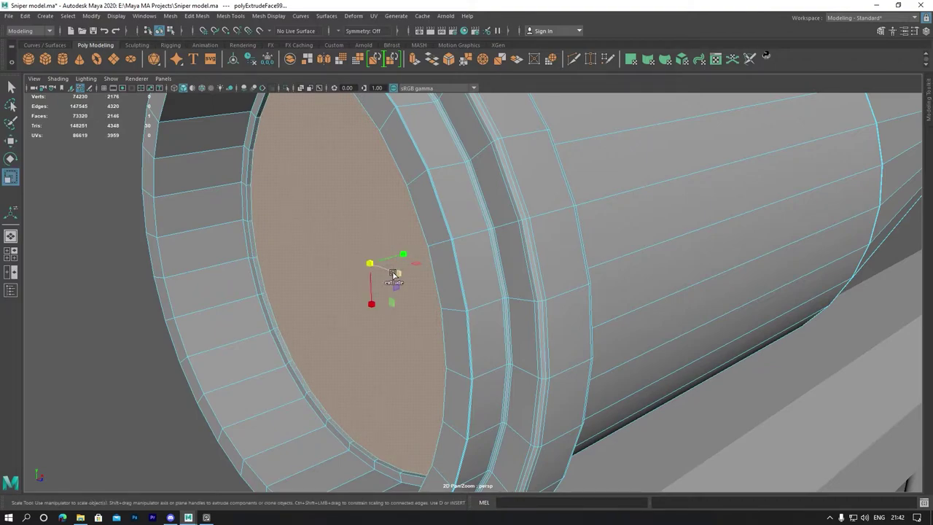
pyautogui.keyDown('shift'); pyautogui.moveTo(374, 264); pyautogui.dragTo(381, 268); pyautogui.keyUp('shift')
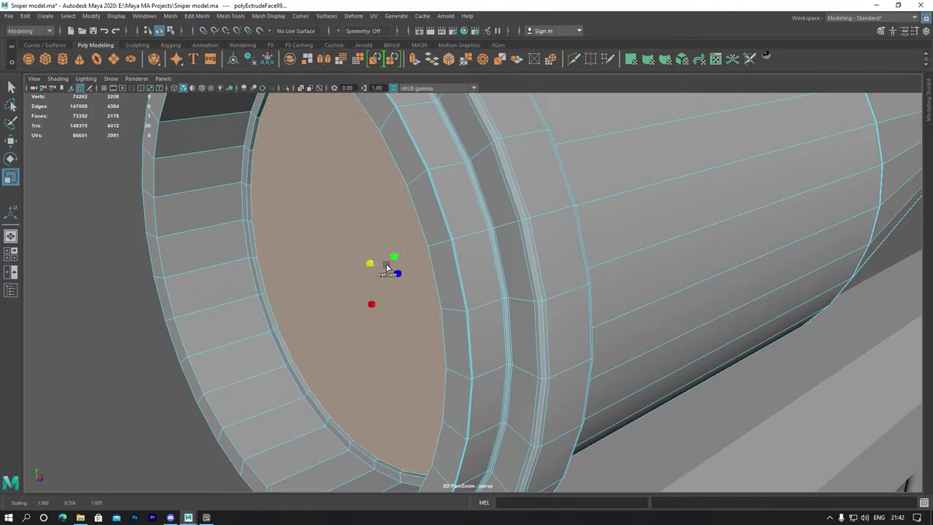
pyautogui.keyDown('shift'); pyautogui.click(387, 266); pyautogui.keyUp('shift')
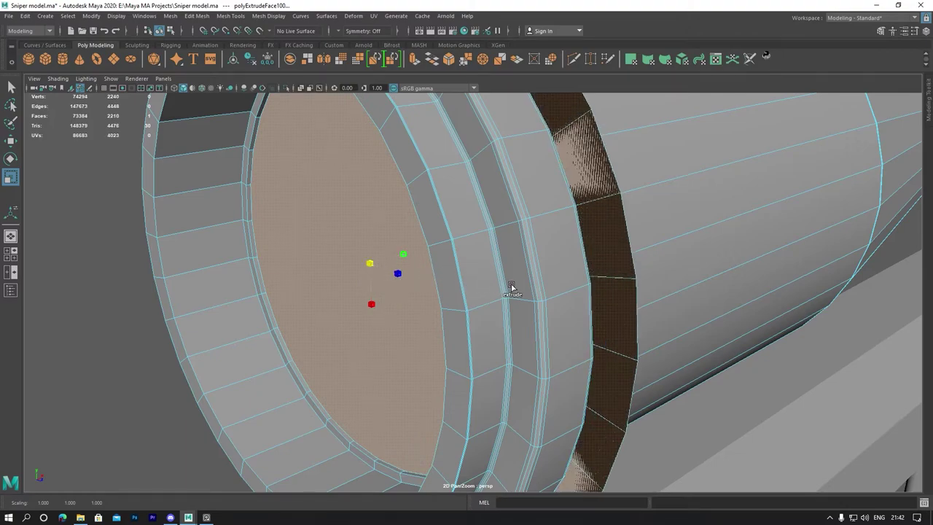
pyautogui.hotkey('ctrl', 'z')
pyautogui.hotkey('ctrl', 'z')
pyautogui.hotkey('ctrl', 'z')
pyautogui.hotkey('ctrl', 'z')
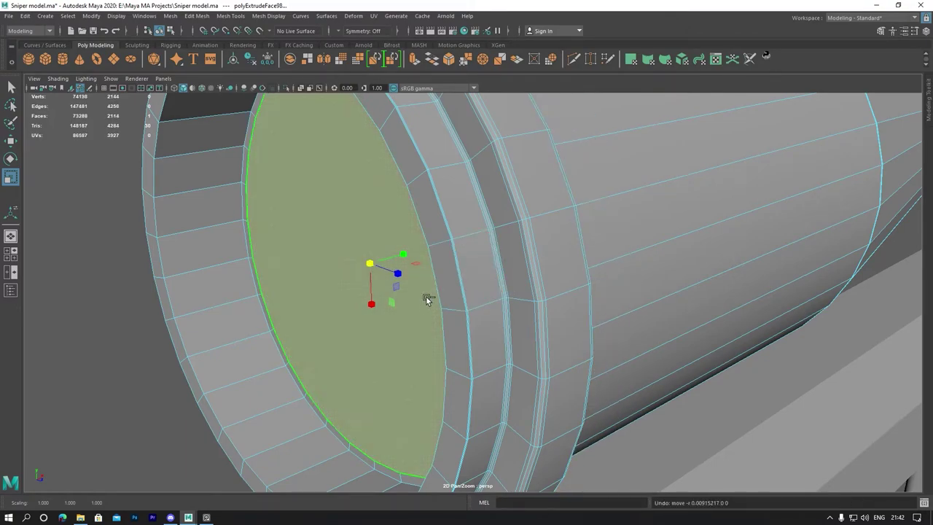
# Push the cap face into the housing and delete it to open the tube.
pyautogui.press('w')
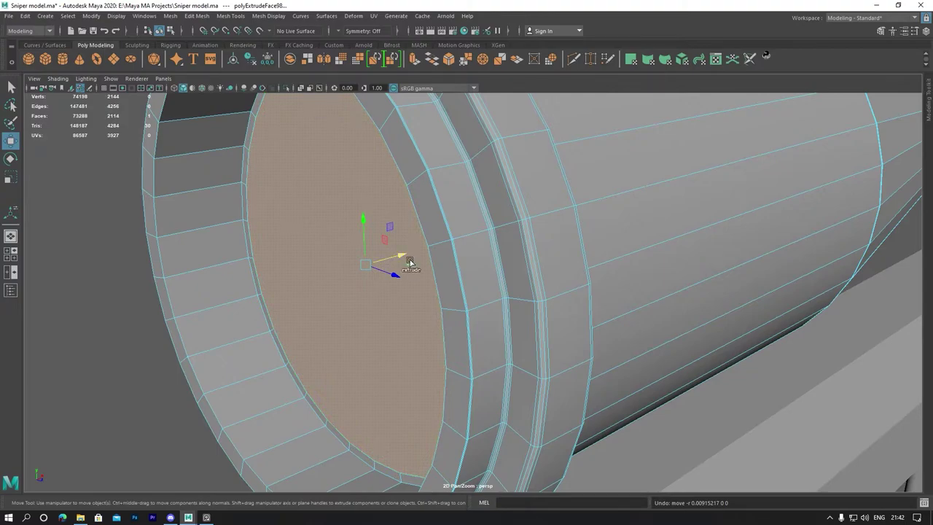
pyautogui.keyDown('shift'); pyautogui.click(408, 260); pyautogui.keyUp('shift')
pyautogui.moveTo(406, 262)
pyautogui.keyDown('alt'); pyautogui.mouseDown()
pyautogui.moveTo(345, 266)
pyautogui.moveTo(436, 243)
pyautogui.mouseUp(); pyautogui.keyUp('alt')
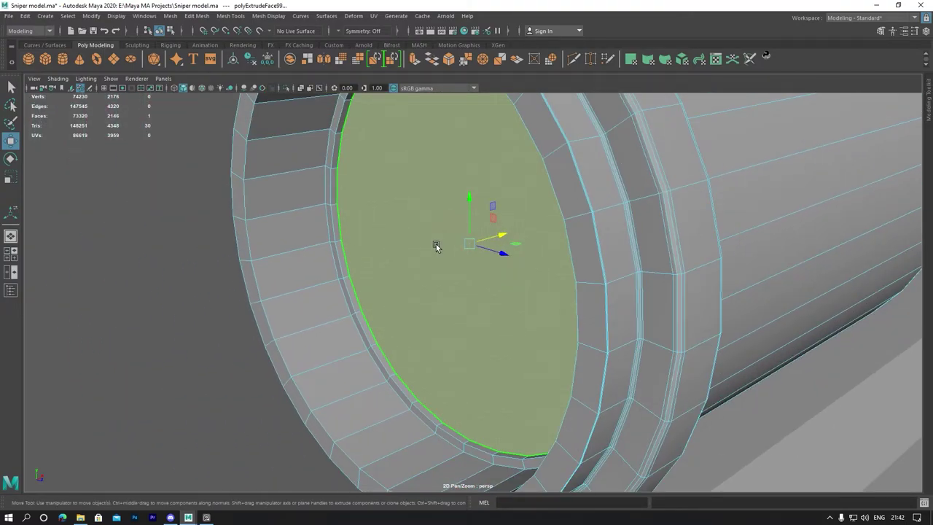
pyautogui.press('Delete')
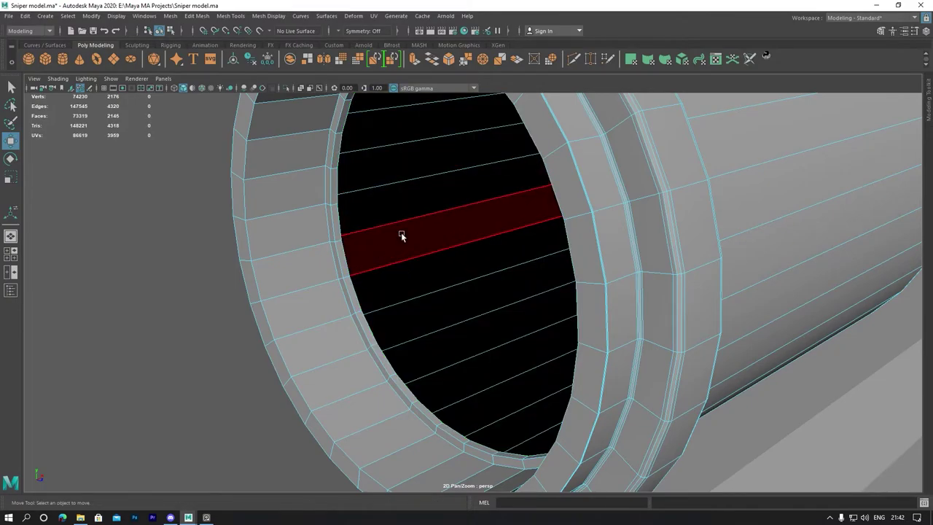
# Zoom to a side-on view of the front rim and switch to edge selection.
pyautogui.keyDown('alt'); pyautogui.moveTo(412, 216); pyautogui.dragTo(477, 292); pyautogui.keyUp('alt')
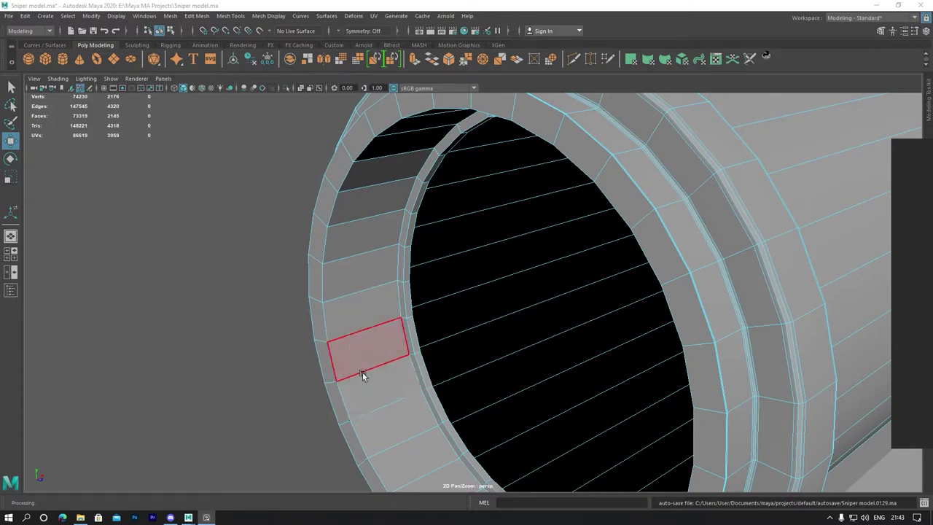
pyautogui.moveTo(362, 377)
pyautogui.keyDown('alt'); pyautogui.mouseDown()
pyautogui.moveTo(387, 359)
pyautogui.moveTo(385, 337)
pyautogui.moveTo(617, 287)
pyautogui.moveTo(291, 362)
pyautogui.mouseUp(); pyautogui.keyUp('alt')
pyautogui.scroll(3, 372, 356)
pyautogui.scroll(5, 504, 343)
pyautogui.keyDown('alt'); pyautogui.moveTo(503, 343); pyautogui.dragTo(372, 348, button='middle'); pyautogui.keyUp('alt')
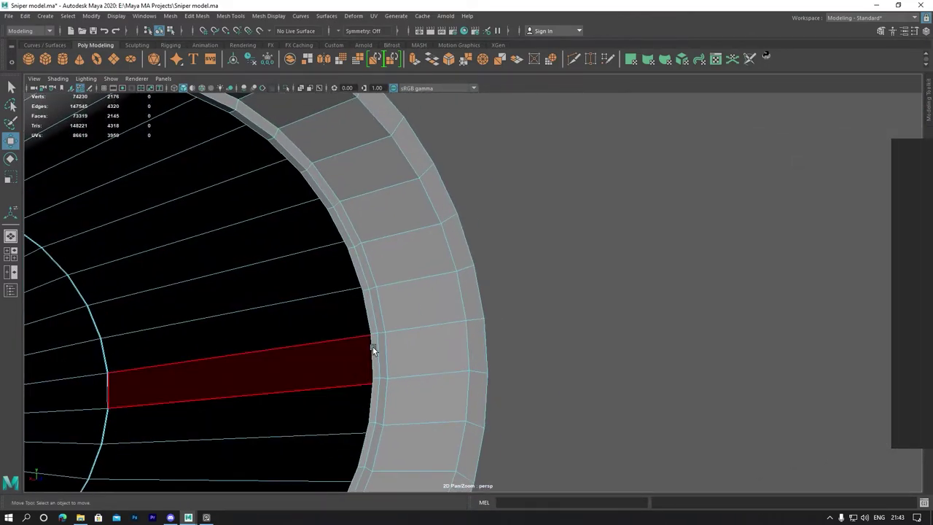
pyautogui.moveTo(457, 297); pyautogui.dragTo(454, 219, button='right')
# Bevel the rim's outer edge loop with a 0.4 fraction and 4 segments.
pyautogui.doubleClick(460, 255)
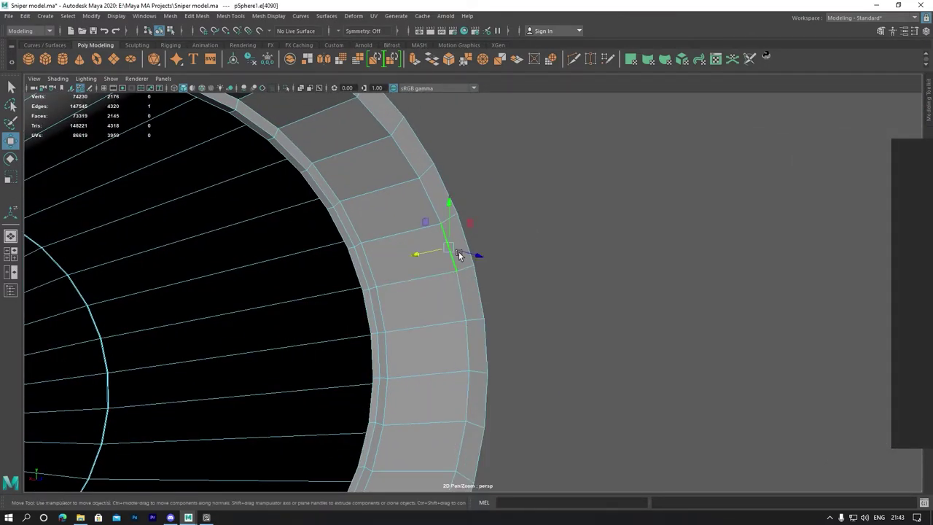
pyautogui.click(197, 16)
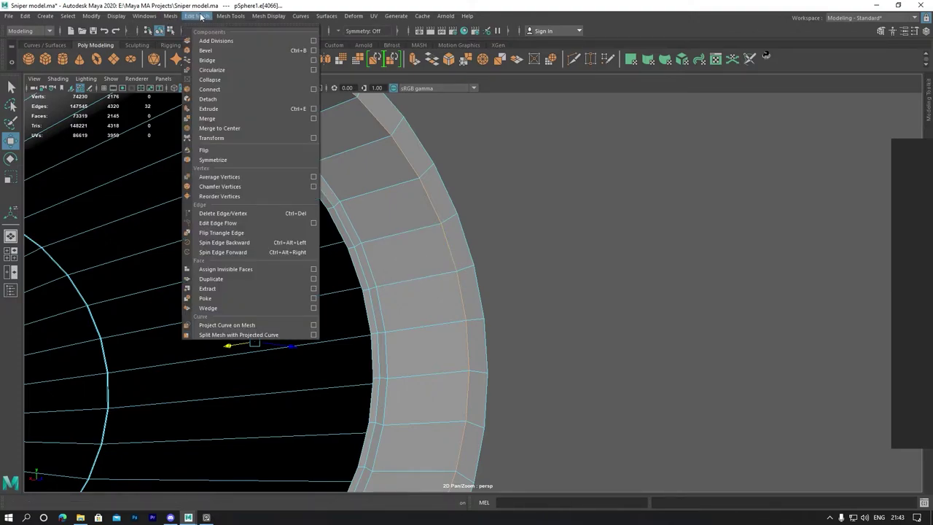
pyautogui.click(207, 46)
pyautogui.scroll(2, 381, 185)
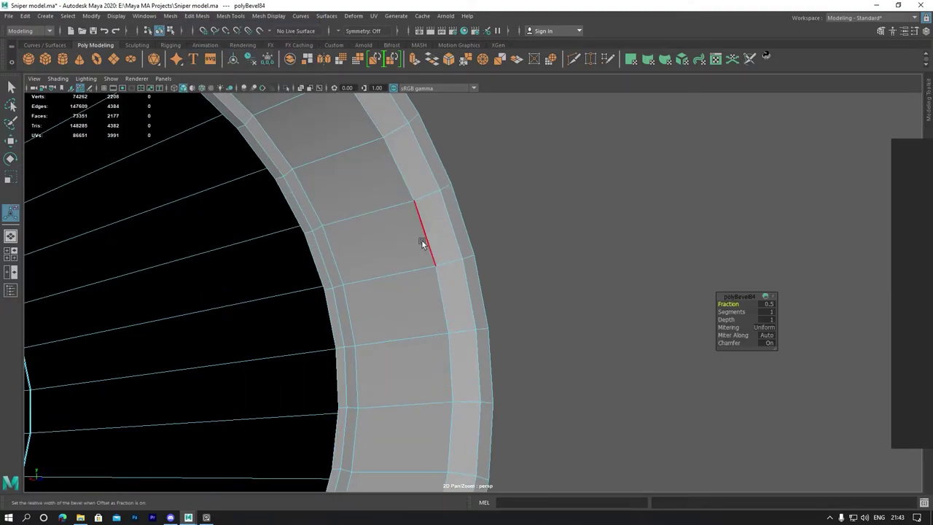
pyautogui.scroll(2, 421, 242)
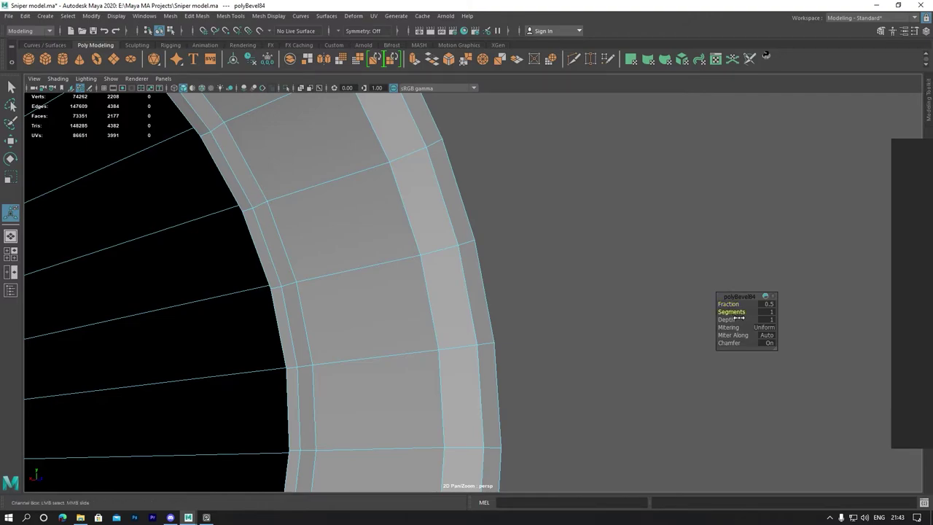
pyautogui.moveTo(736, 317)
pyautogui.mouseDown()
pyautogui.moveTo(750, 317)
pyautogui.moveTo(736, 311)
pyautogui.moveTo(741, 319)
pyautogui.mouseUp()
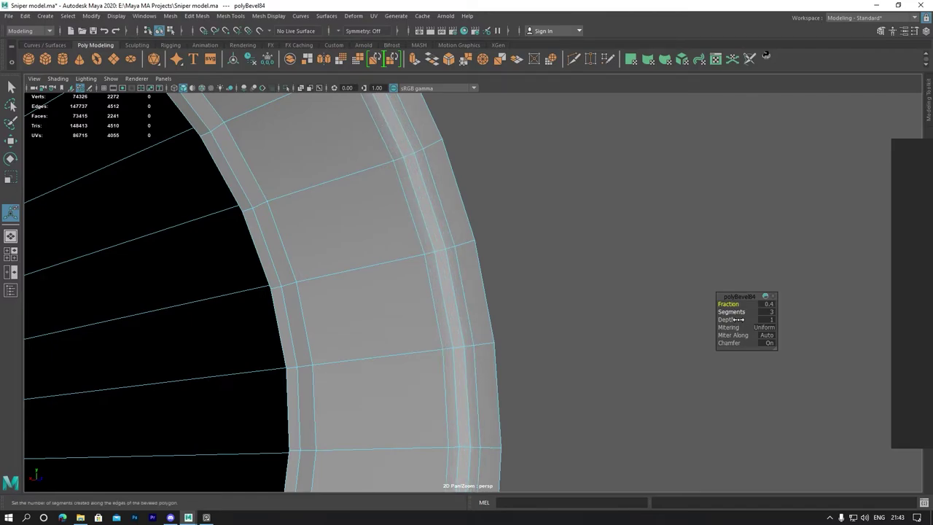
# Return to edge mode and zoom in on the lens housing interior.
pyautogui.scroll(-5, 474, 260)
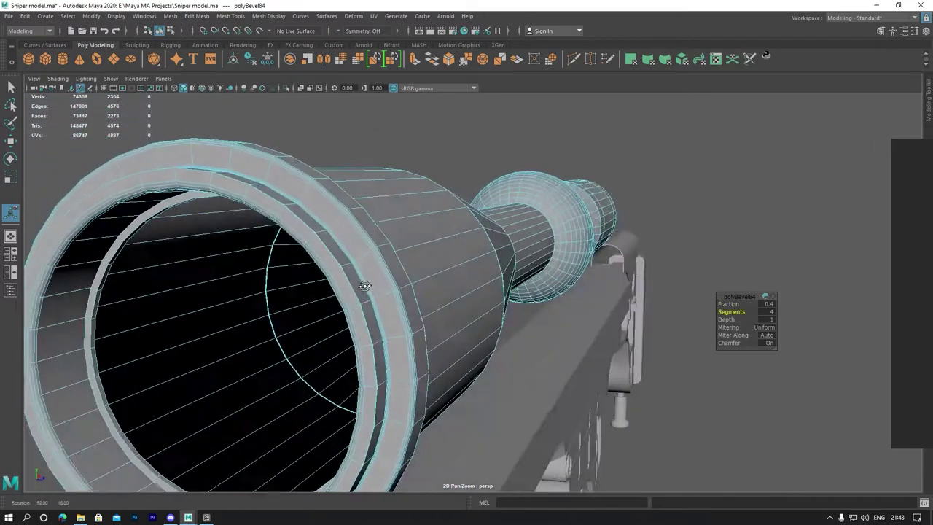
pyautogui.keyDown('alt'); pyautogui.moveTo(474, 261); pyautogui.dragTo(240, 299); pyautogui.keyUp('alt')
pyautogui.moveTo(195, 254); pyautogui.dragTo(197, 219, button='right')
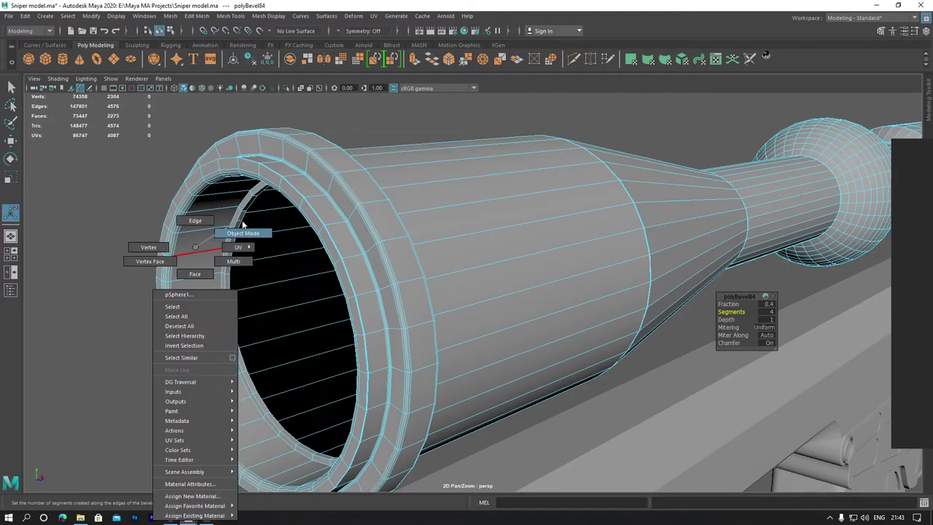
pyautogui.keyDown('alt'); pyautogui.moveTo(202, 253); pyautogui.dragTo(279, 282, button='middle'); pyautogui.keyUp('alt')
pyautogui.moveTo(279, 283)
pyautogui.keyDown('alt'); pyautogui.mouseDown(button='right')
pyautogui.moveTo(300, 298)
pyautogui.moveTo(360, 283)
pyautogui.moveTo(568, 287)
pyautogui.moveTo(493, 275)
pyautogui.moveTo(444, 281)
pyautogui.mouseUp(button='right'); pyautogui.keyUp('alt')
# Orbit around the lens rim and select its inner edge loop.
pyautogui.doubleClick(352, 252)
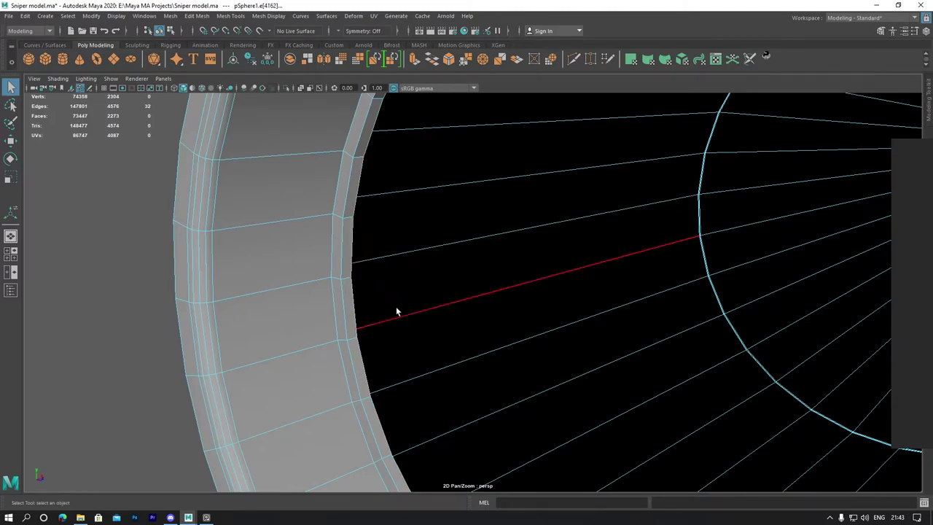
pyautogui.moveTo(403, 306)
pyautogui.keyDown('alt'); pyautogui.mouseDown()
pyautogui.moveTo(211, 302)
pyautogui.moveTo(204, 294)
pyautogui.mouseUp(); pyautogui.keyUp('alt')
pyautogui.keyDown('alt'); pyautogui.moveTo(514, 293); pyautogui.dragTo(345, 326, button='middle'); pyautogui.keyUp('alt')
pyautogui.keyDown('alt'); pyautogui.moveTo(346, 326); pyautogui.dragTo(515, 319, button='right'); pyautogui.keyUp('alt')
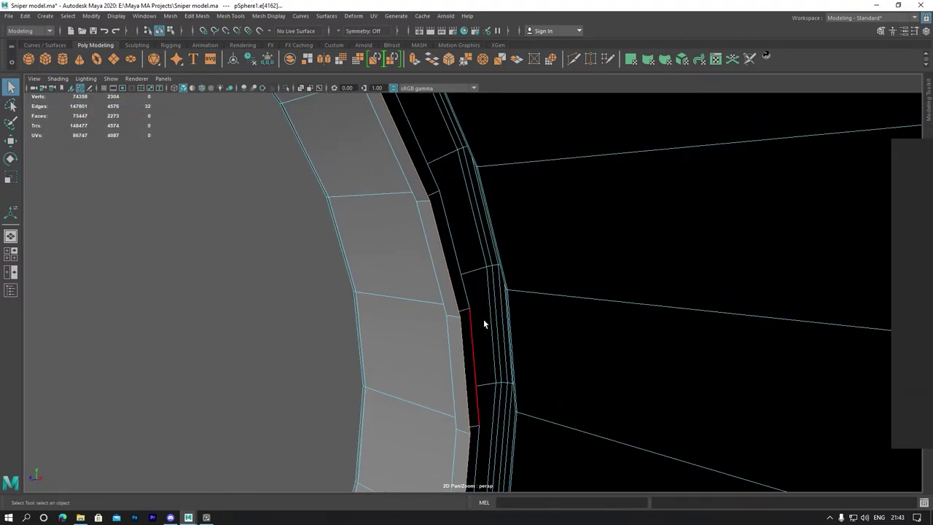
pyautogui.click(473, 323)
# Extrude the inner rim edge loop three times, scaling, pushing inward, then scaling again, to form a stepped lip.
pyautogui.press('r')
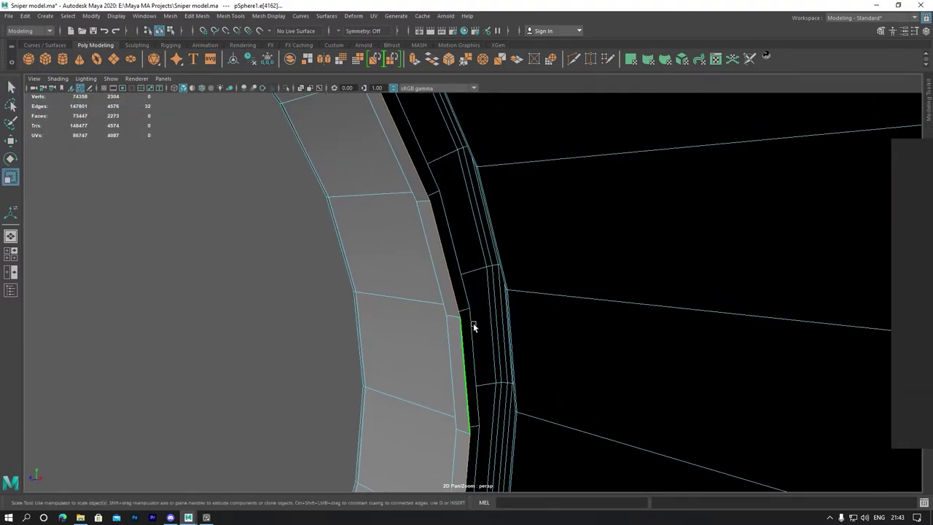
pyautogui.keyDown('alt'); pyautogui.moveTo(470, 291); pyautogui.dragTo(389, 338, button='right'); pyautogui.keyUp('alt')
pyautogui.moveTo(390, 338)
pyautogui.keyDown('alt'); pyautogui.mouseDown()
pyautogui.moveTo(401, 328)
pyautogui.moveTo(292, 354)
pyautogui.mouseUp(); pyautogui.keyUp('alt')
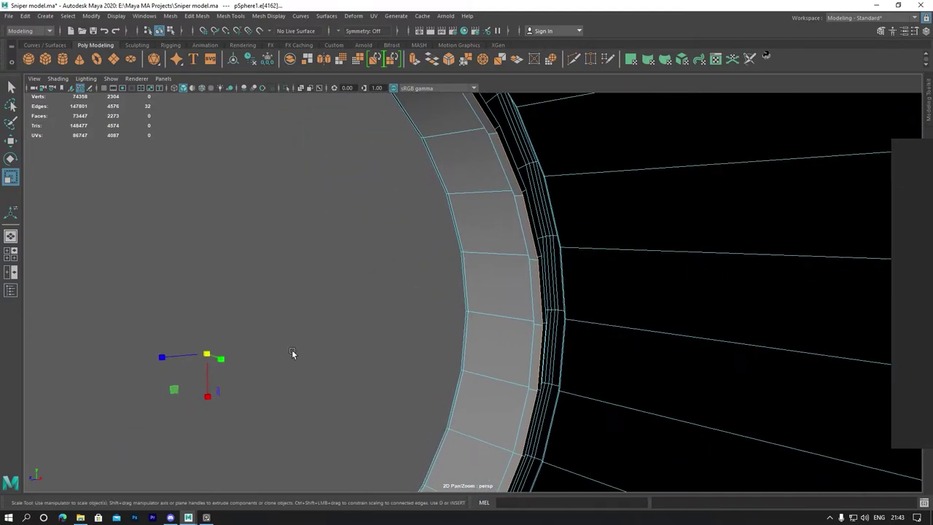
pyautogui.keyDown('shift'); pyautogui.moveTo(215, 355); pyautogui.dragTo(239, 354); pyautogui.keyUp('shift')
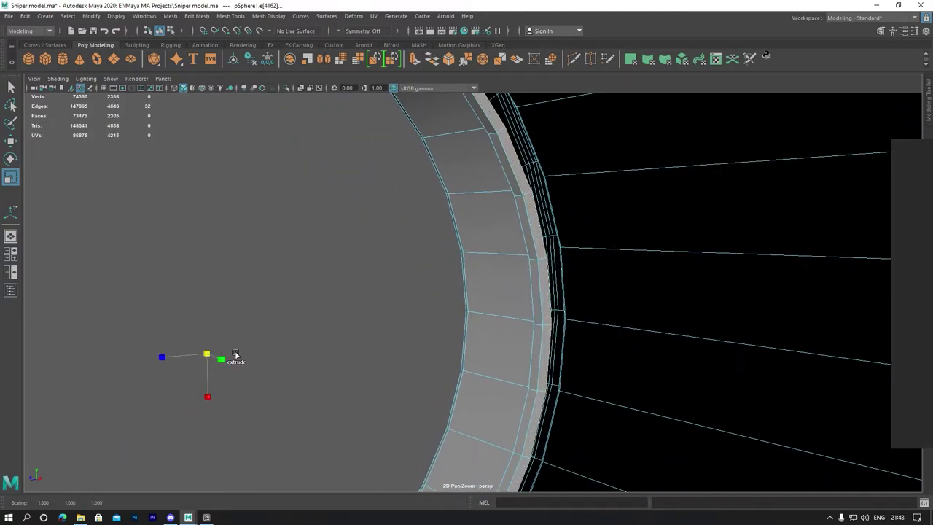
pyautogui.press('w')
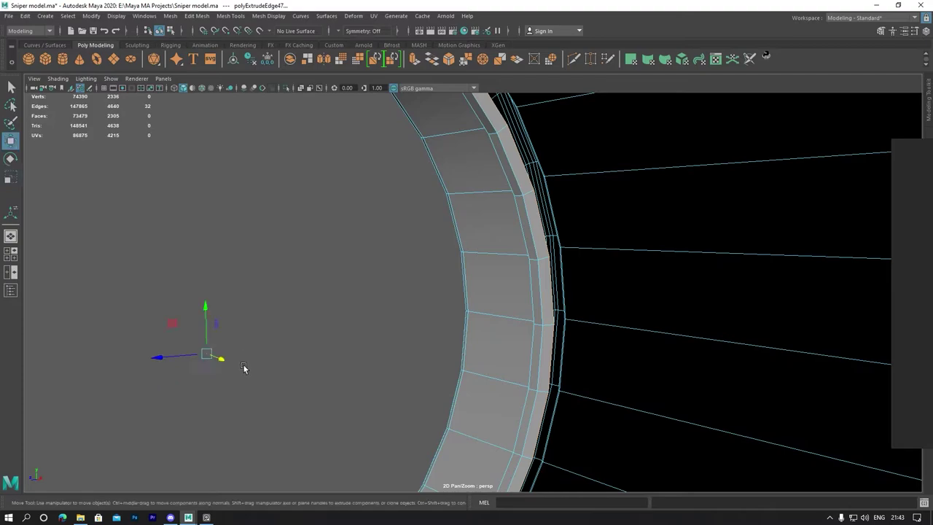
pyautogui.keyDown('shift'); pyautogui.moveTo(226, 362); pyautogui.dragTo(235, 365); pyautogui.keyUp('shift')
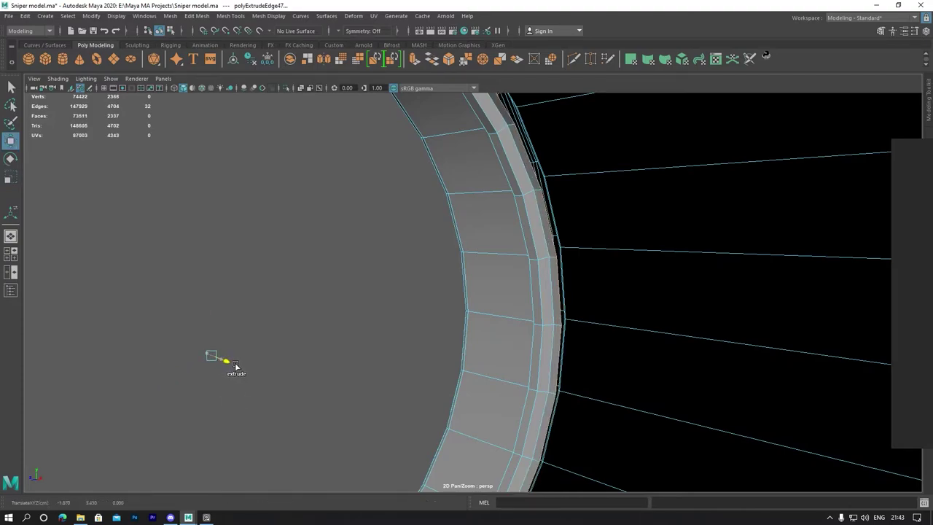
pyautogui.press('r')
pyautogui.keyDown('shift'); pyautogui.moveTo(223, 363); pyautogui.dragTo(197, 371); pyautogui.keyUp('shift')
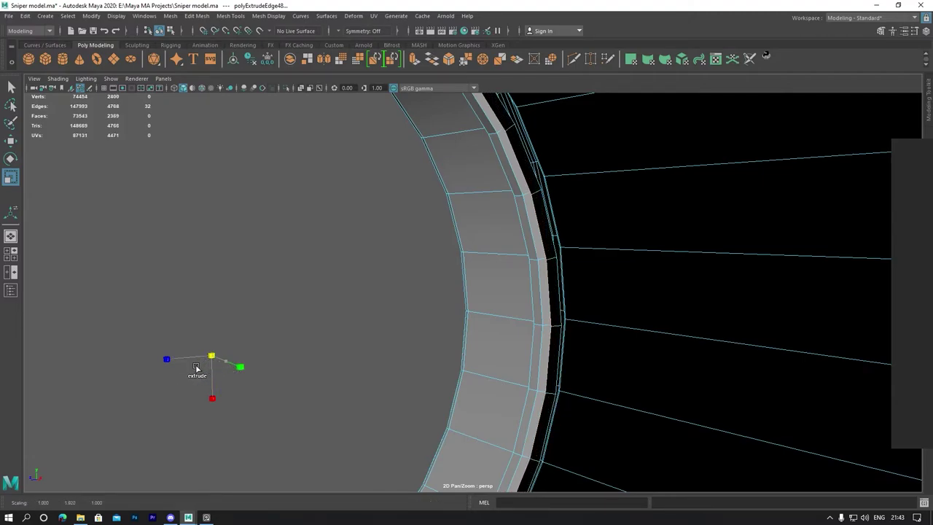
pyautogui.moveTo(277, 342)
pyautogui.keyDown('alt'); pyautogui.mouseDown()
pyautogui.moveTo(394, 309)
pyautogui.moveTo(482, 310)
pyautogui.mouseUp(); pyautogui.keyUp('alt')
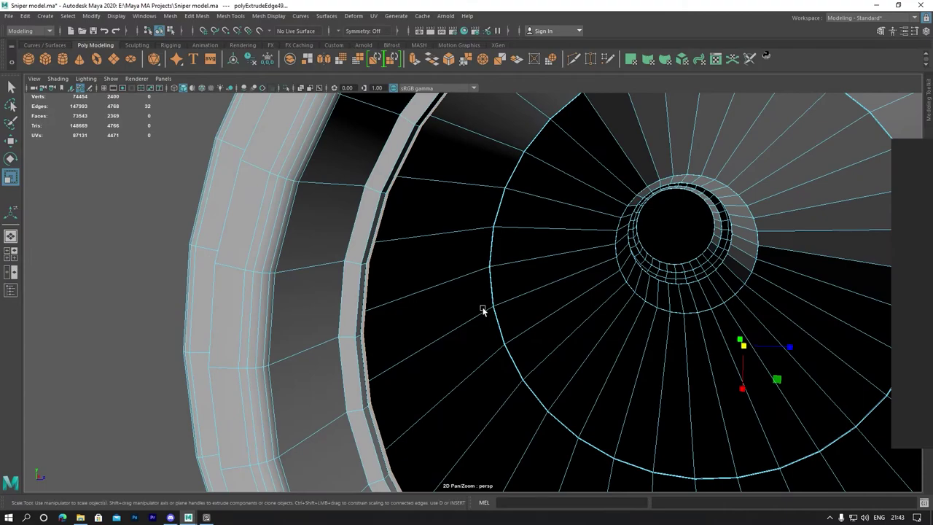
pyautogui.press('space')
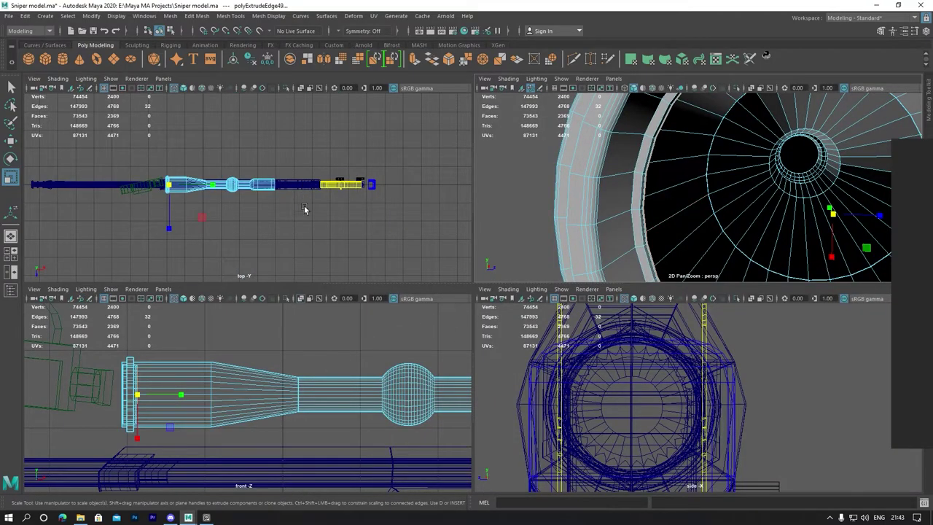
# Zoom in on the scope ring in the side view, test a scale, then maximize perspective again.
pyautogui.press('space')
pyautogui.scroll(-3, 415, 302)
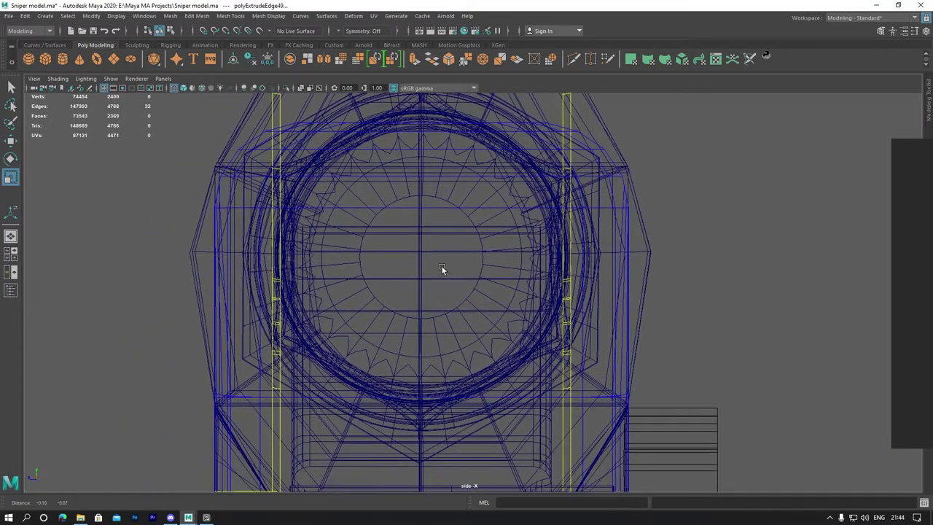
pyautogui.scroll(-5, 442, 266)
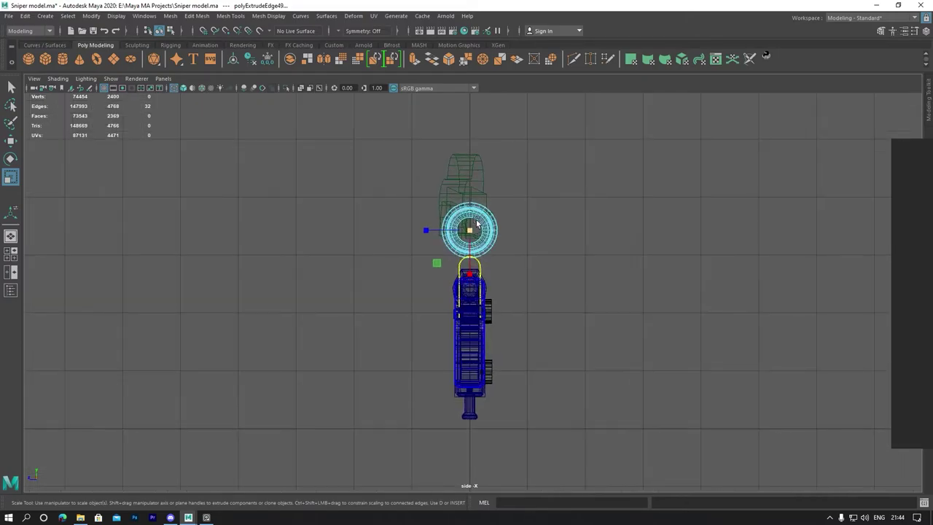
pyautogui.scroll(3, 819, 223)
pyautogui.scroll(3, 645, 208)
pyautogui.keyDown('alt'); pyautogui.moveTo(646, 209); pyautogui.dragTo(541, 343, button='middle'); pyautogui.keyUp('alt')
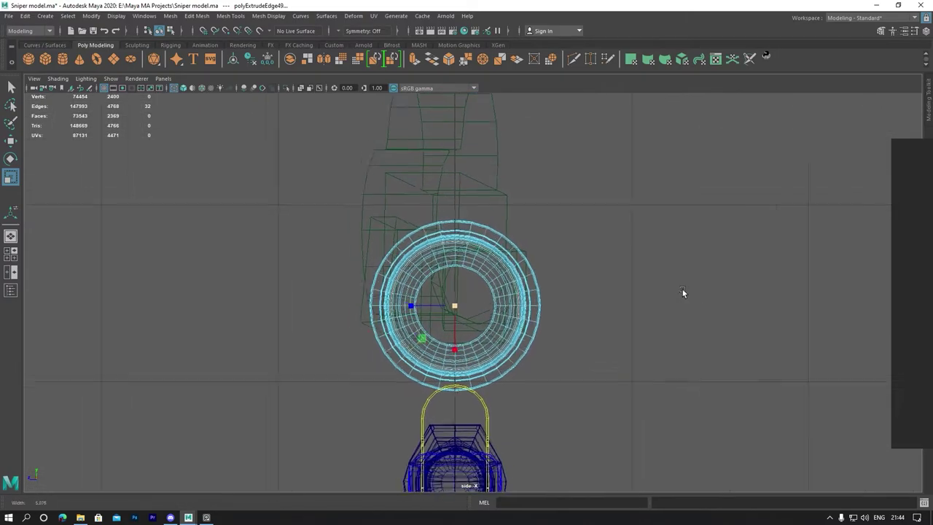
pyautogui.scroll(4, 683, 291)
pyautogui.scroll(3, 580, 304)
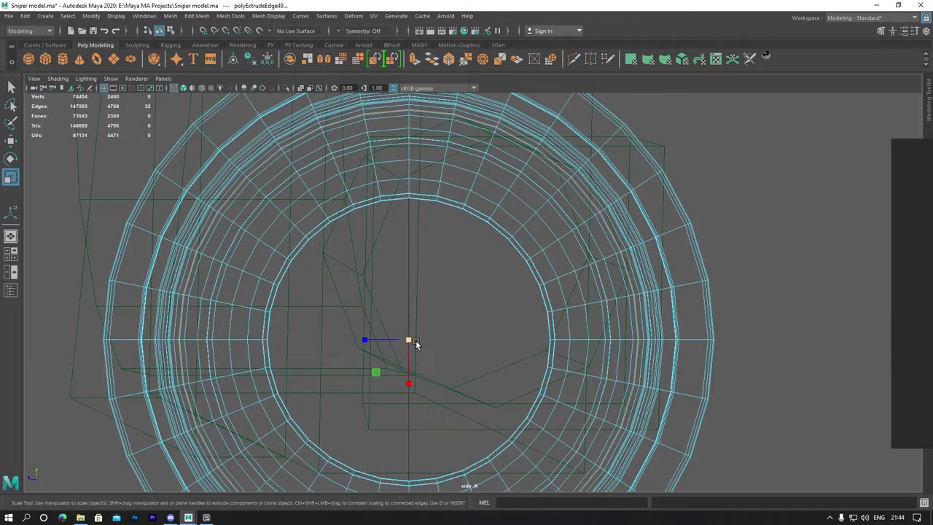
pyautogui.moveTo(415, 339); pyautogui.dragTo(414, 341)
pyautogui.press('space')
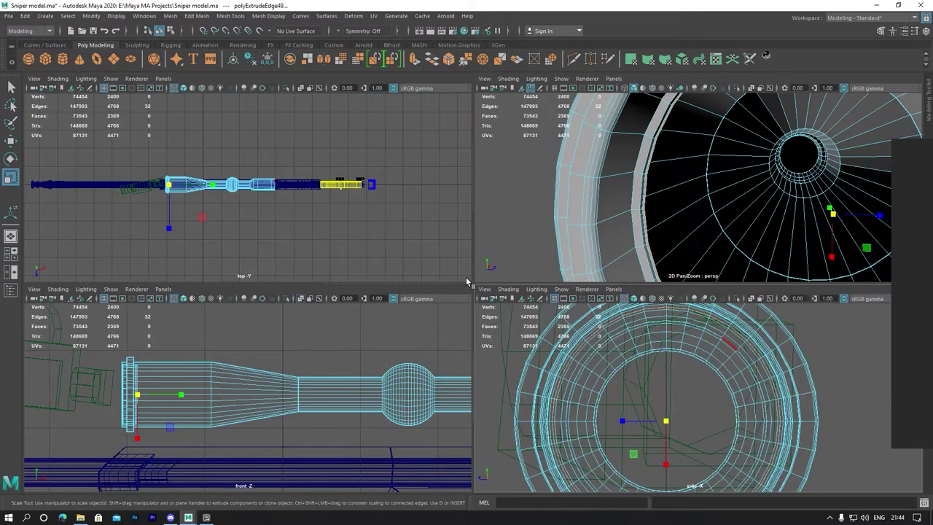
pyautogui.press('space')
# Extrude the edge loop deeper into the tube, then extrude it again while scaling inward.
pyautogui.scroll(5, 510, 297)
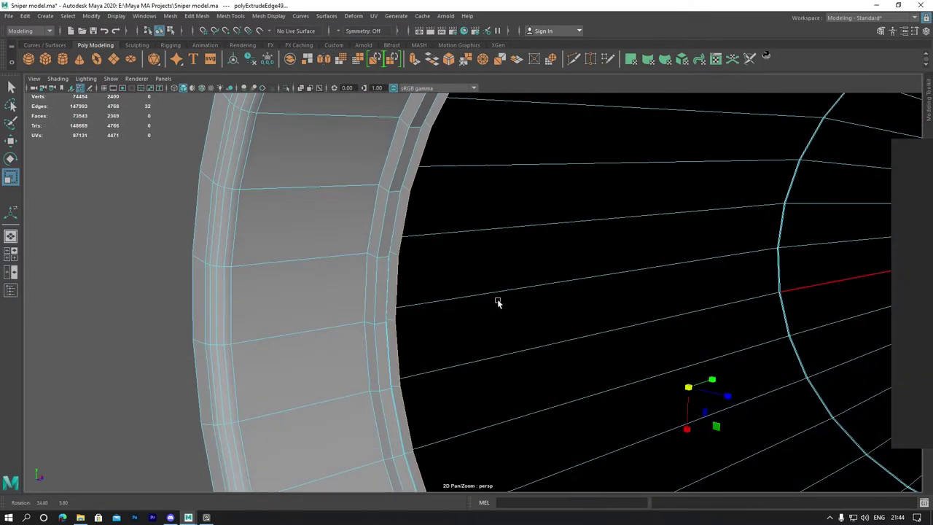
pyautogui.press('w')
pyautogui.keyDown('shift'); pyautogui.moveTo(718, 379); pyautogui.dragTo(728, 381); pyautogui.keyUp('shift')
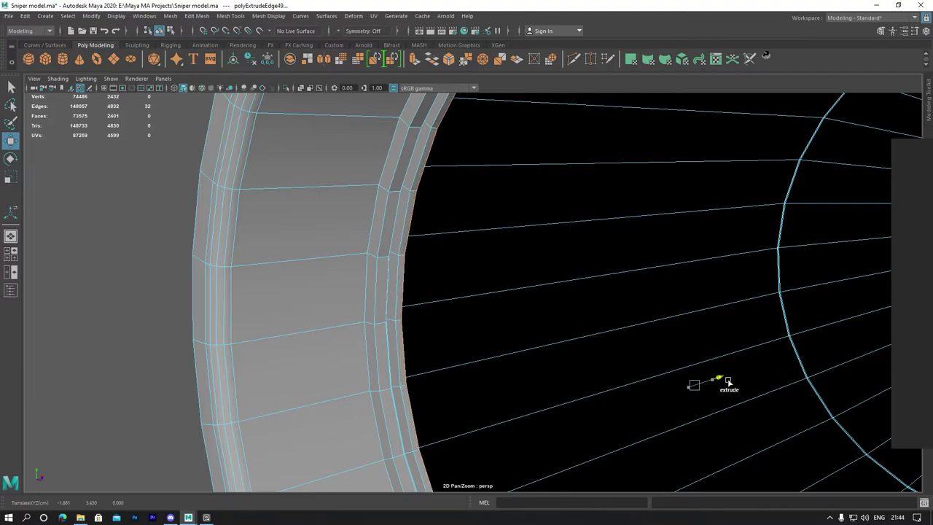
pyautogui.press('r')
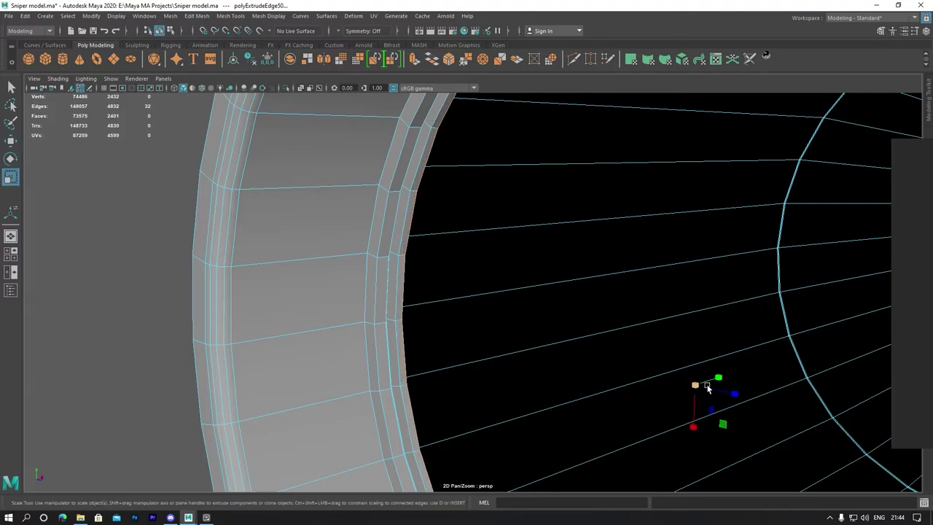
pyautogui.scroll(-3, 654, 362)
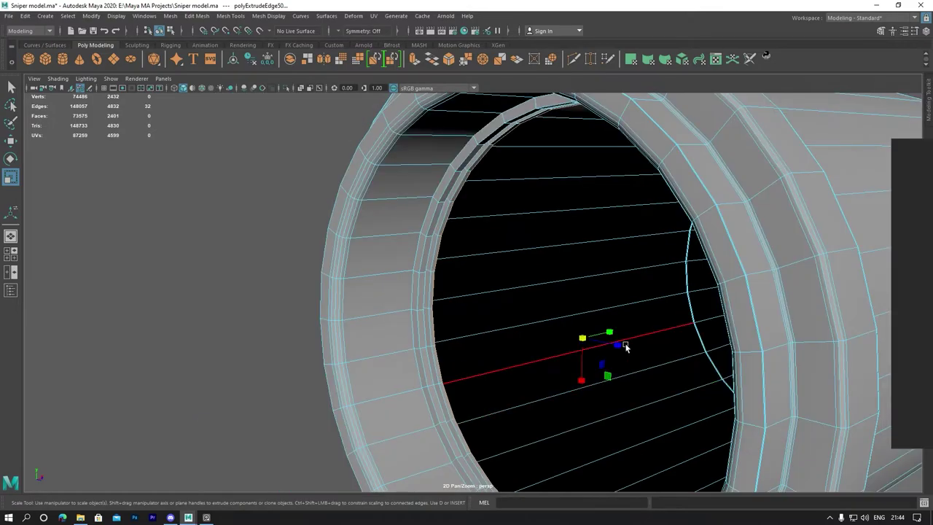
pyautogui.keyDown('alt'); pyautogui.moveTo(653, 362); pyautogui.dragTo(649, 346); pyautogui.keyUp('alt')
pyautogui.scroll(5, 592, 340)
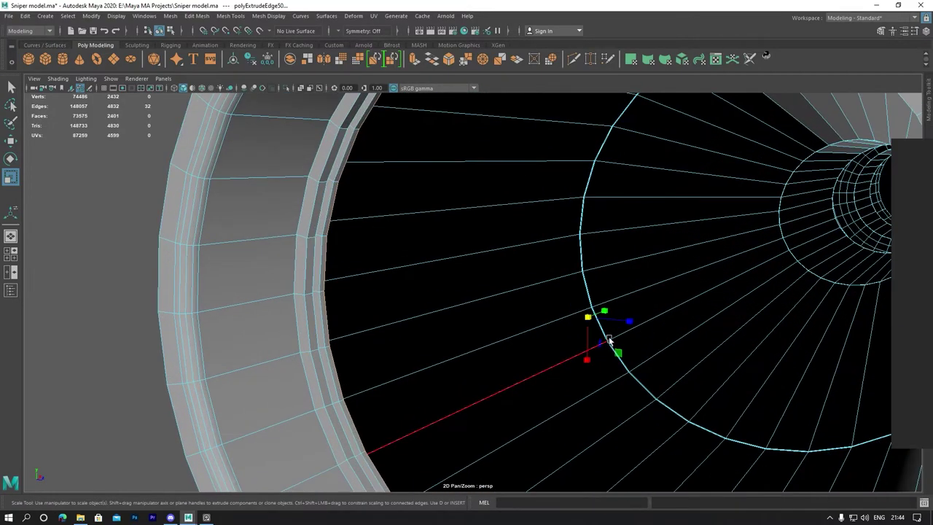
pyautogui.keyDown('alt'); pyautogui.moveTo(554, 331); pyautogui.dragTo(531, 326, button='middle'); pyautogui.keyUp('alt')
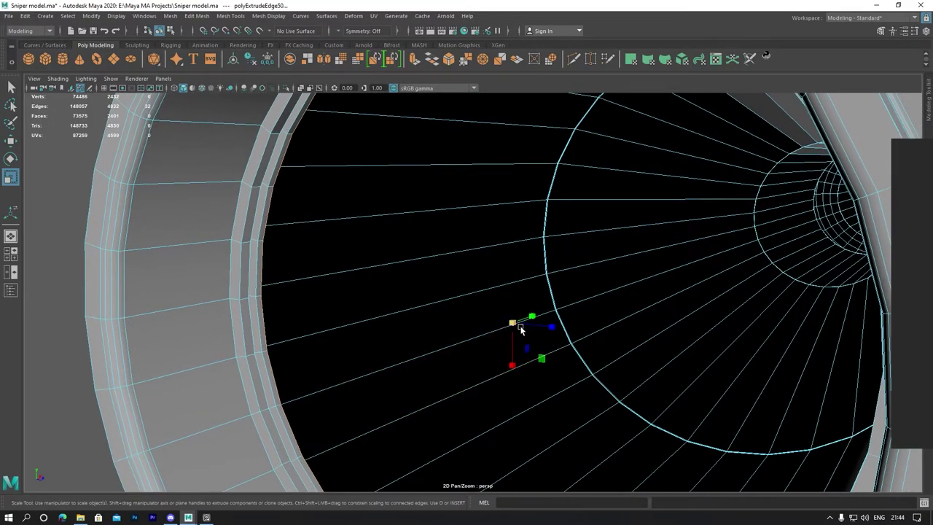
pyautogui.keyDown('shift'); pyautogui.moveTo(531, 327); pyautogui.dragTo(534, 328); pyautogui.keyUp('shift')
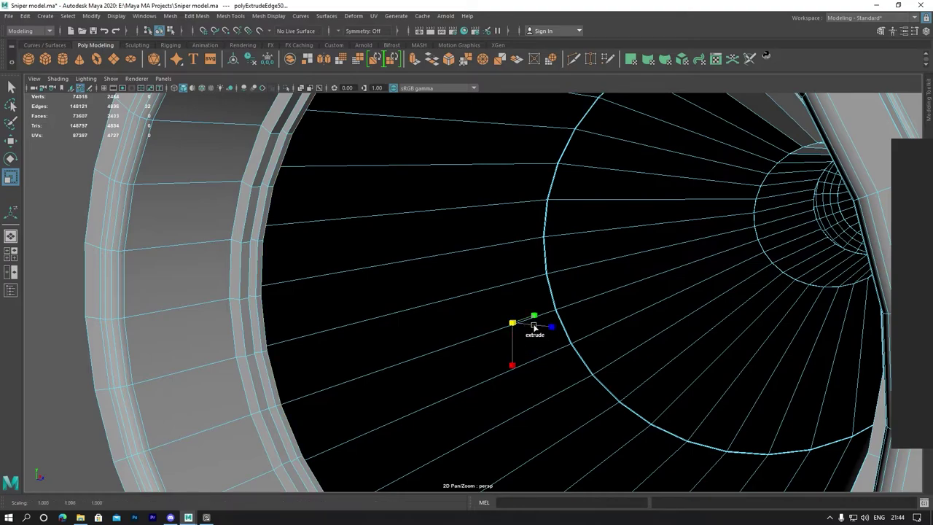
pyautogui.keyDown('shift'); pyautogui.click(537, 328); pyautogui.keyUp('shift')
# Scale the new loop evenly in the side view and extrude the ring once more with scaling.
pyautogui.press('space')
pyautogui.press('space')
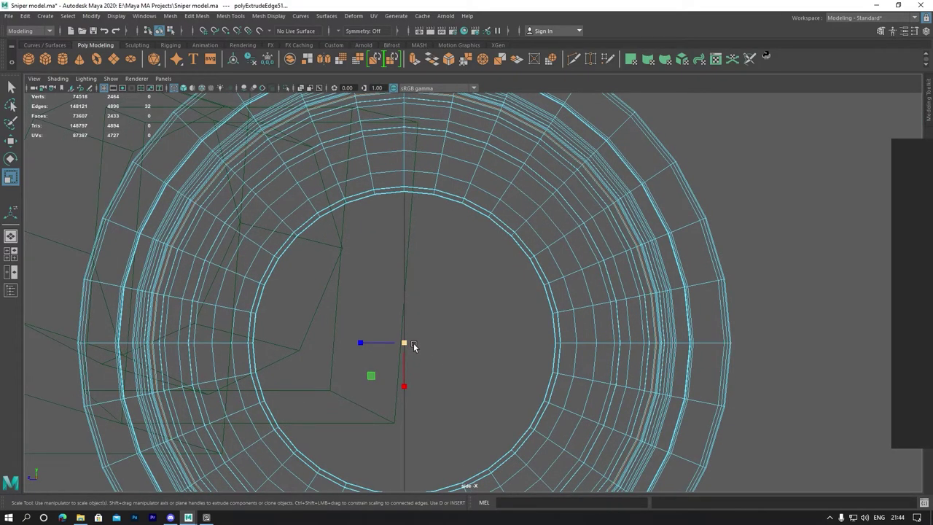
pyautogui.moveTo(412, 343); pyautogui.dragTo(412, 343)
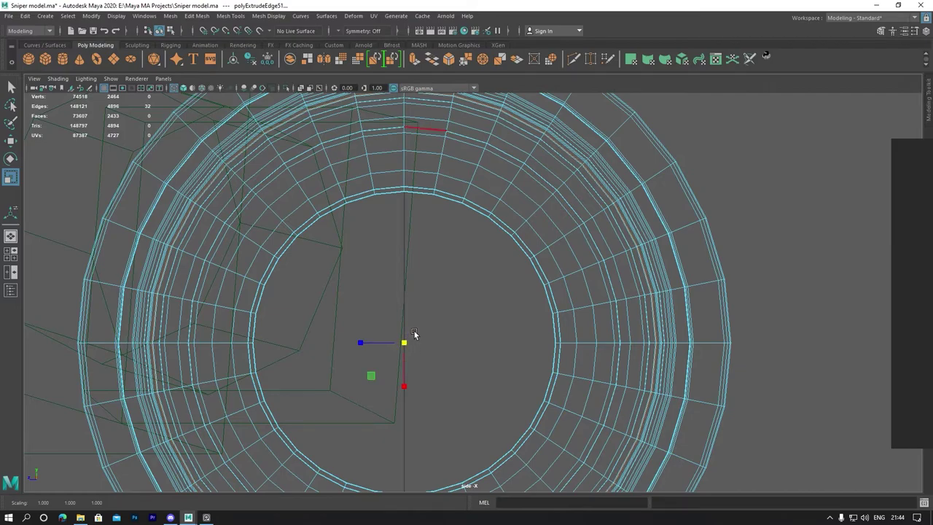
pyautogui.press('w')
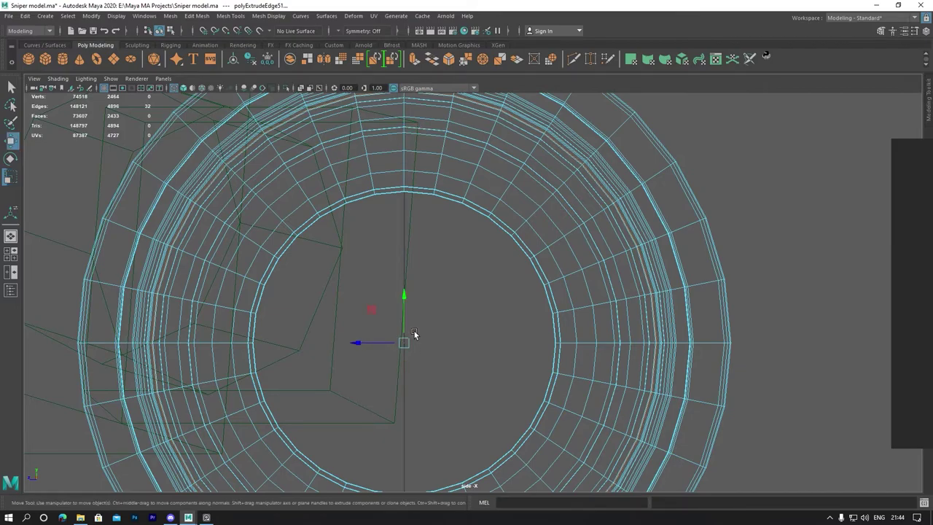
pyautogui.press('space')
pyautogui.press('space')
pyautogui.moveTo(565, 246)
pyautogui.keyDown('alt'); pyautogui.mouseDown()
pyautogui.moveTo(406, 261)
pyautogui.moveTo(341, 250)
pyautogui.moveTo(397, 311)
pyautogui.mouseUp(); pyautogui.keyUp('alt')
pyautogui.press('space')
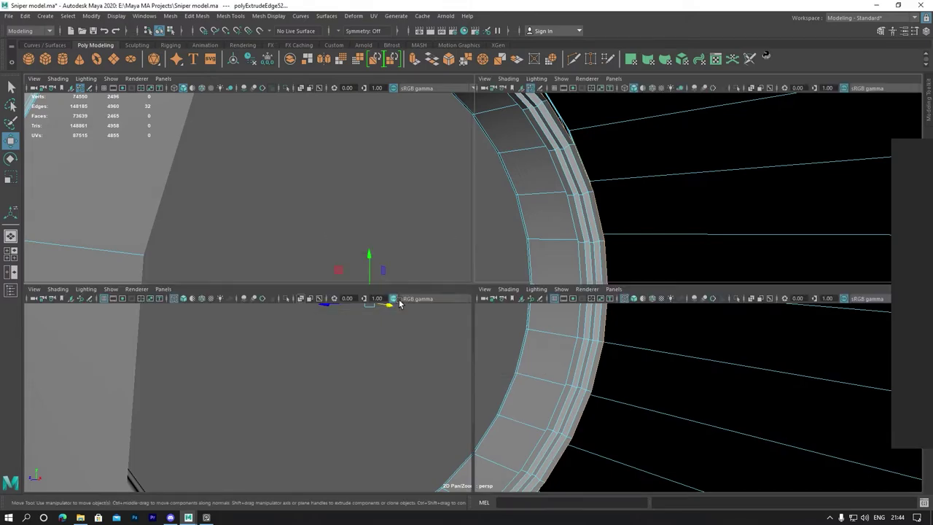
pyautogui.press('space')
pyautogui.press('r')
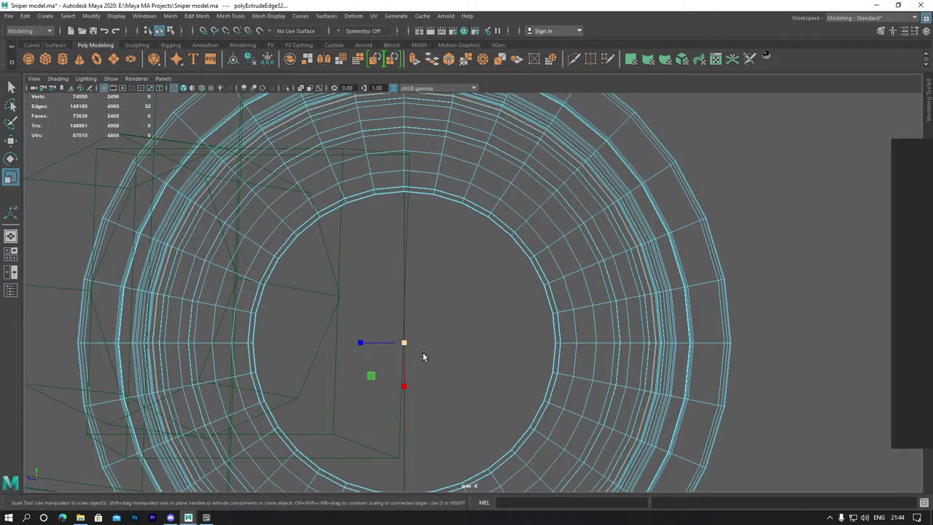
pyautogui.keyDown('shift'); pyautogui.moveTo(413, 350); pyautogui.dragTo(414, 314); pyautogui.keyUp('shift')
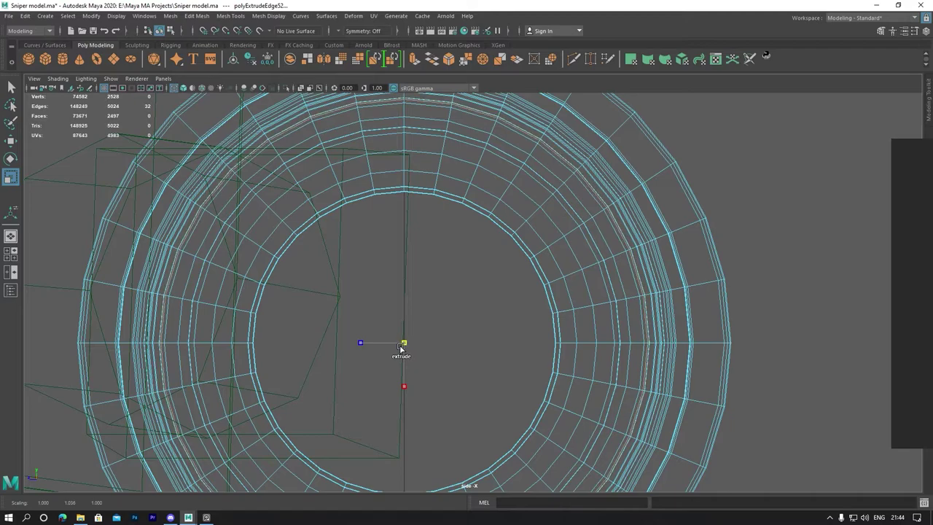
pyautogui.press('space')
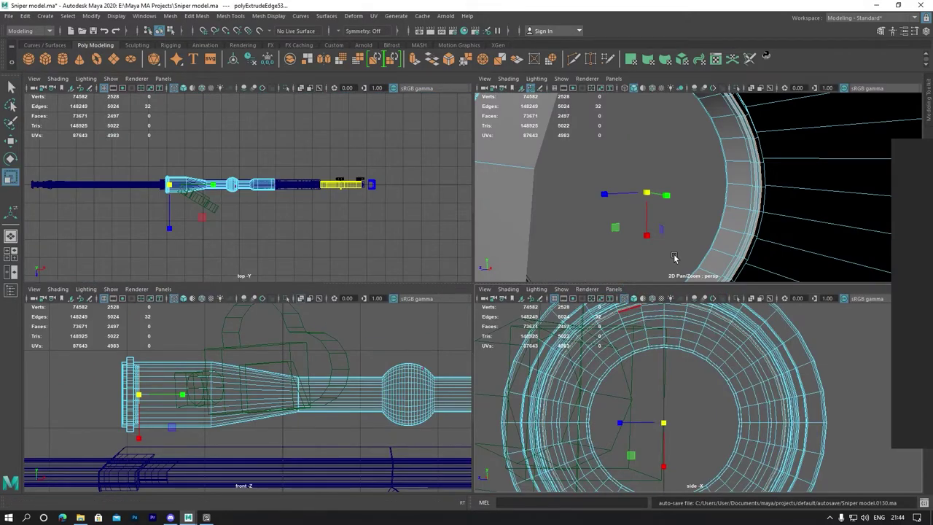
# Scale the inner edge loop slightly outward while checking it from inside the tube in perspective.
pyautogui.scroll(3, 729, 222)
pyautogui.scroll(-1, 777, 221)
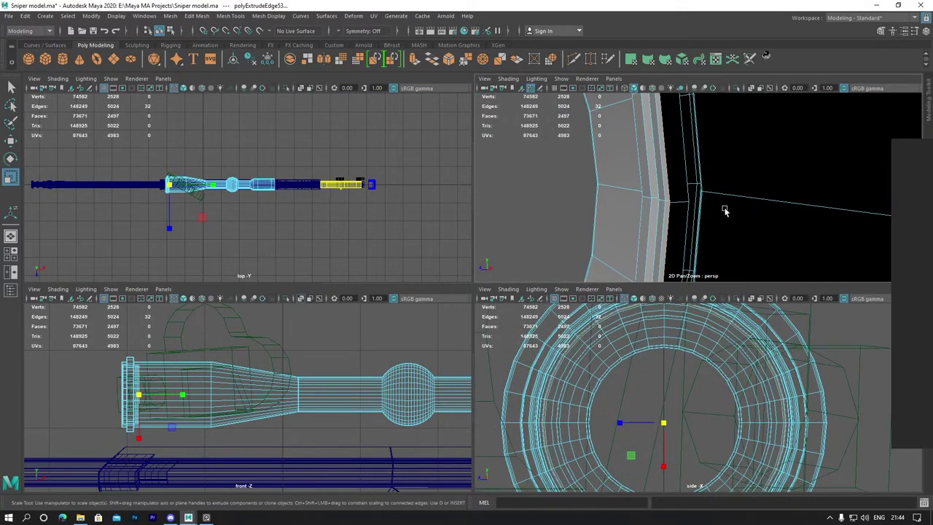
pyautogui.scroll(-3, 721, 209)
pyautogui.scroll(2, 713, 206)
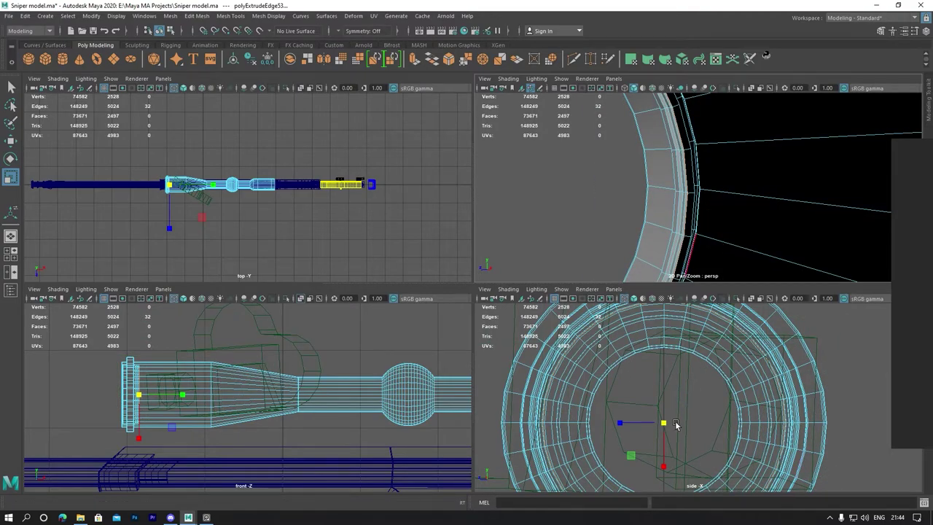
pyautogui.press('r')
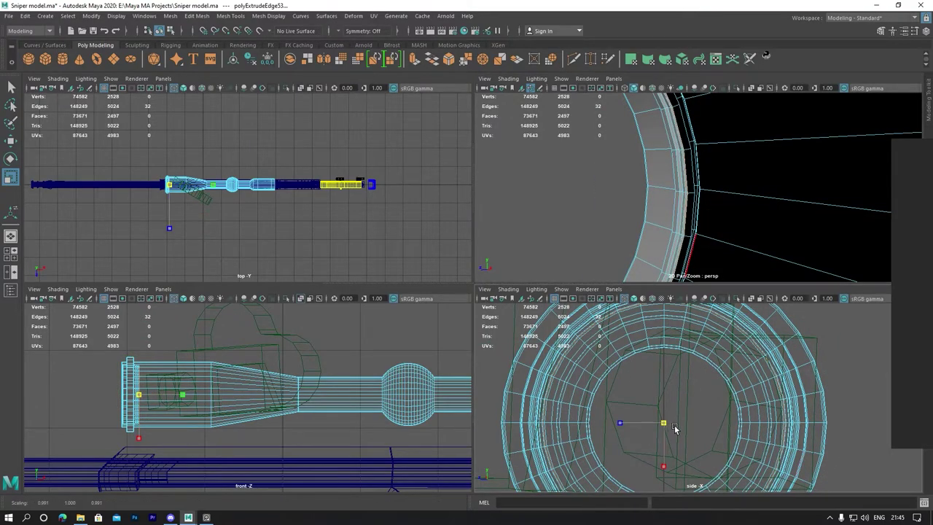
pyautogui.moveTo(673, 425); pyautogui.dragTo(673, 429)
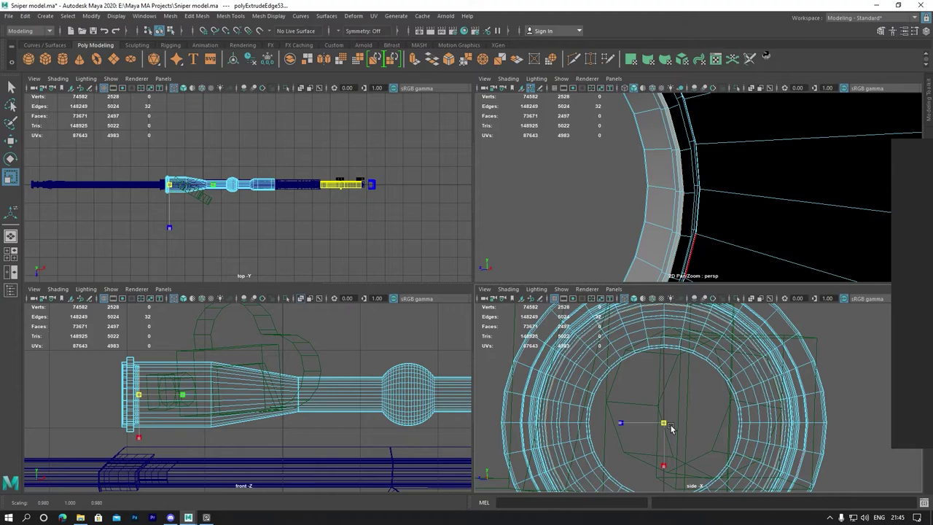
pyautogui.moveTo(643, 228)
pyautogui.keyDown('alt'); pyautogui.mouseDown()
pyautogui.moveTo(811, 231)
pyautogui.moveTo(708, 202)
pyautogui.mouseUp(); pyautogui.keyUp('alt')
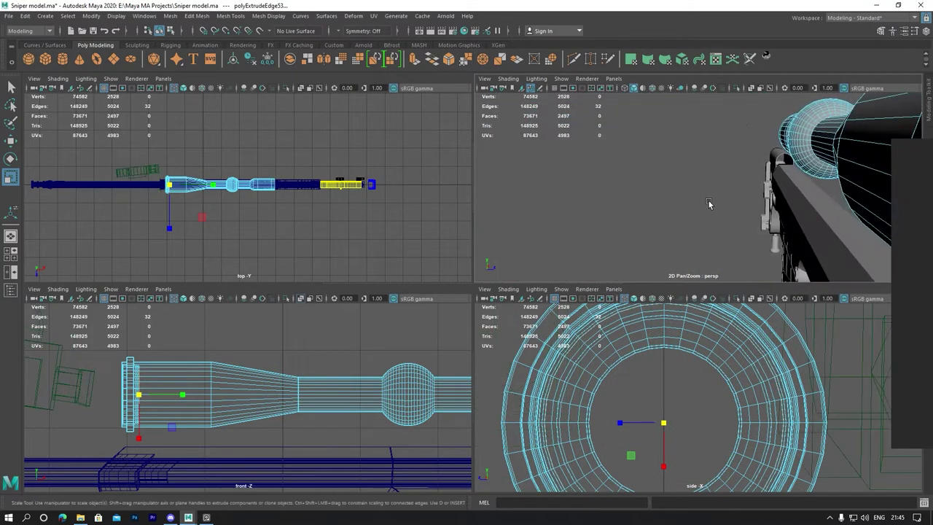
pyautogui.moveTo(708, 202)
pyautogui.keyDown('alt'); pyautogui.mouseDown(button='right')
pyautogui.moveTo(657, 200)
pyautogui.moveTo(687, 186)
pyautogui.mouseUp(button='right'); pyautogui.keyUp('alt')
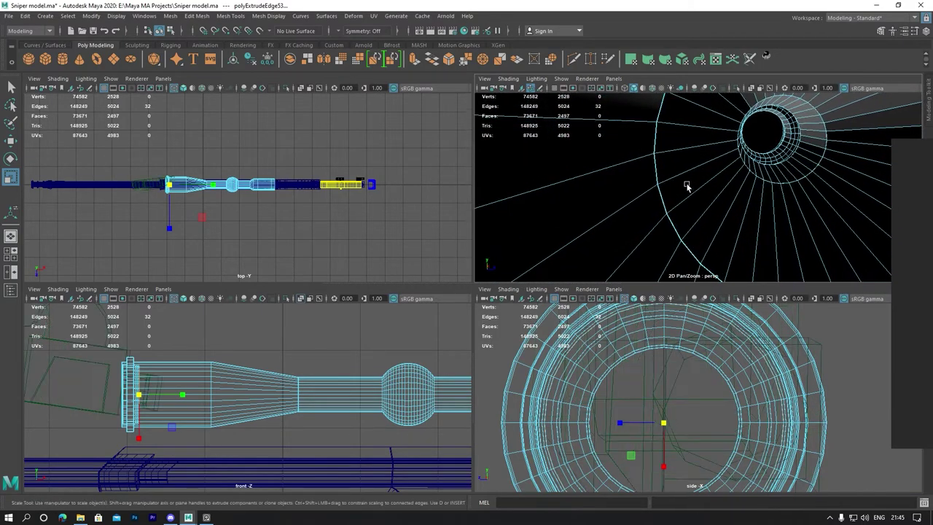
pyautogui.scroll(-3, 685, 184)
pyautogui.scroll(-1, 683, 182)
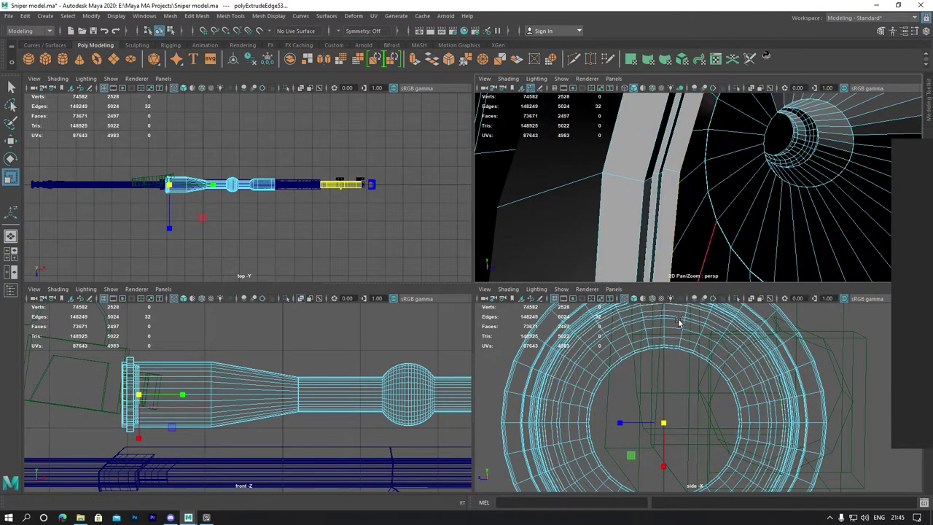
pyautogui.moveTo(672, 425); pyautogui.dragTo(676, 424)
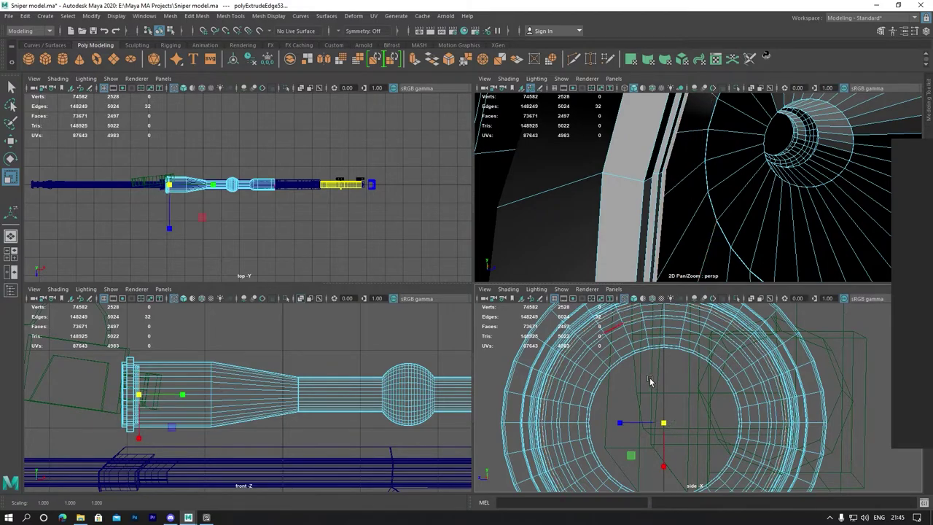
# Zoom in on the maximized side view and scale the edge loop a tiny bit larger.
pyautogui.scroll(2, 571, 372)
pyautogui.scroll(2, 575, 321)
pyautogui.scroll(2, 728, 472)
pyautogui.scroll(2, 729, 472)
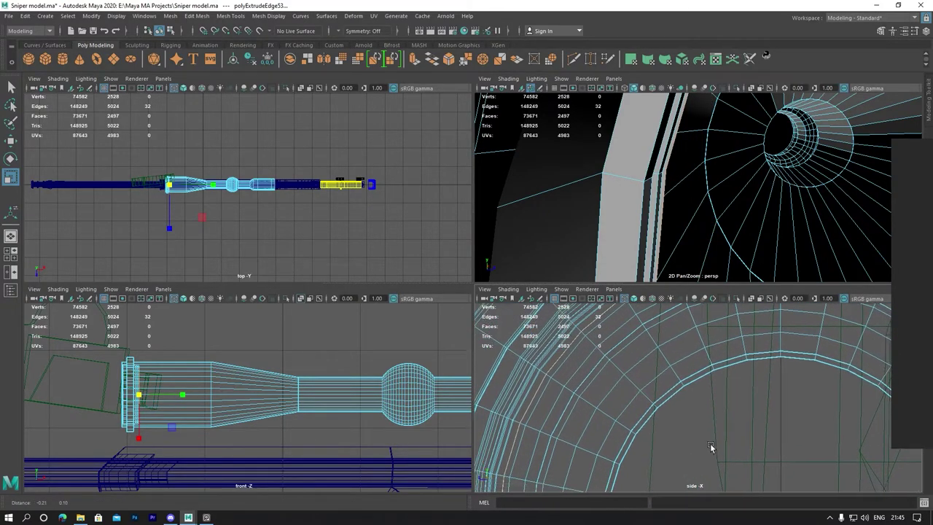
pyautogui.scroll(2, 711, 452)
pyautogui.scroll(1, 751, 455)
pyautogui.scroll(-10, 720, 423)
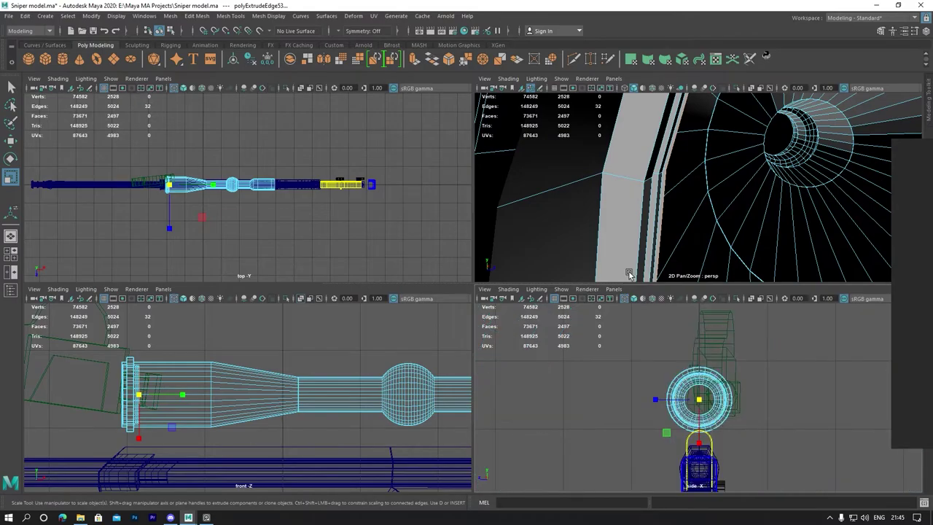
pyautogui.press('space')
pyautogui.scroll(3, 461, 294)
pyautogui.scroll(3, 460, 294)
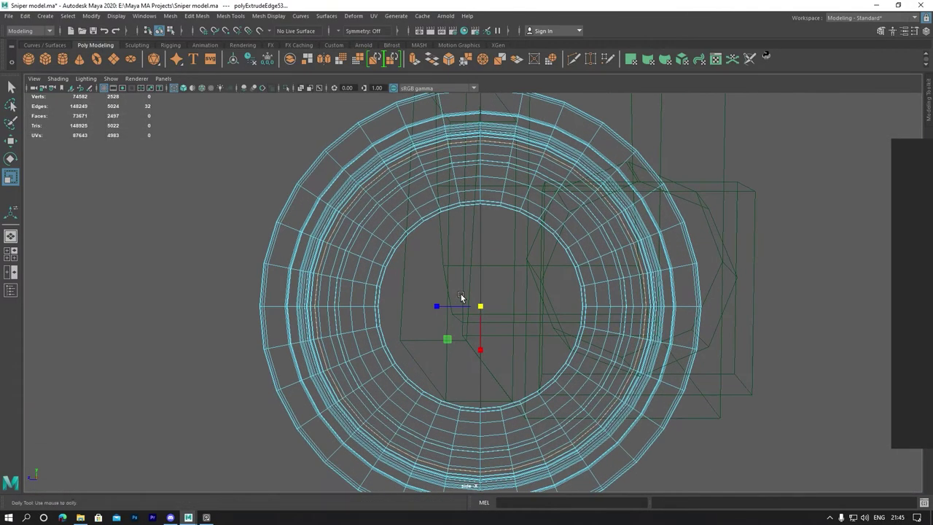
pyautogui.scroll(3, 460, 294)
pyautogui.scroll(1, 460, 294)
pyautogui.moveTo(493, 319); pyautogui.dragTo(495, 321)
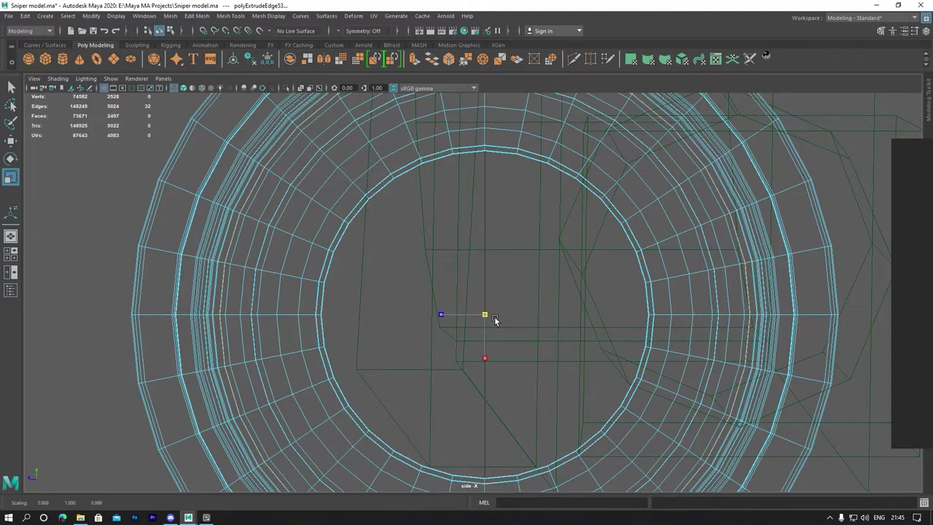
# In the maximized perspective view, extrude the selected rim edges outward with the Move tool.
pyautogui.press('space')
pyautogui.press('space')
pyautogui.scroll(2, 539, 238)
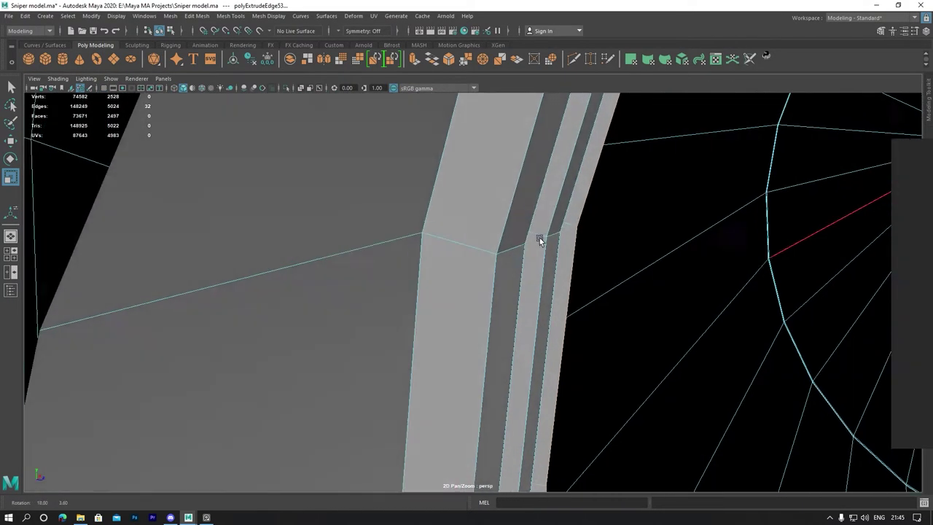
pyautogui.scroll(1, 539, 238)
pyautogui.scroll(3, 623, 240)
pyautogui.scroll(2, 531, 270)
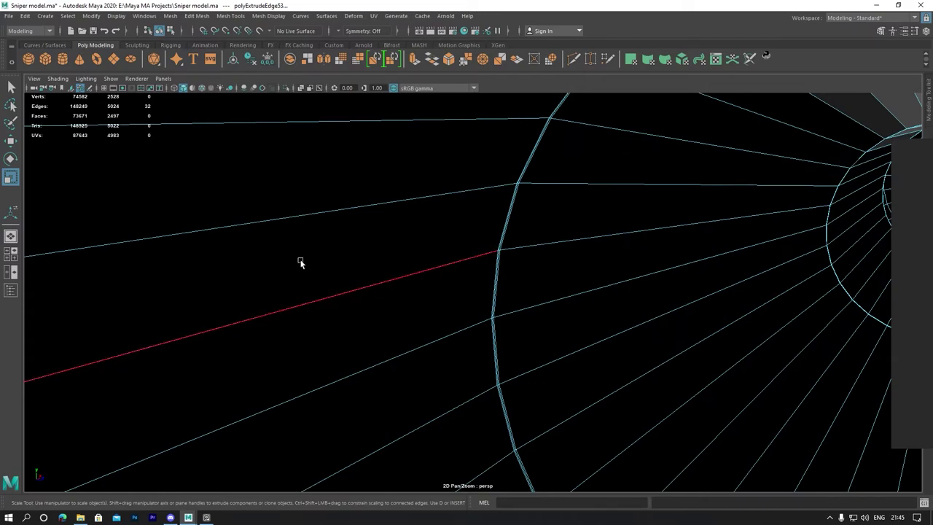
pyautogui.scroll(-2, 546, 275)
pyautogui.scroll(-1, 510, 313)
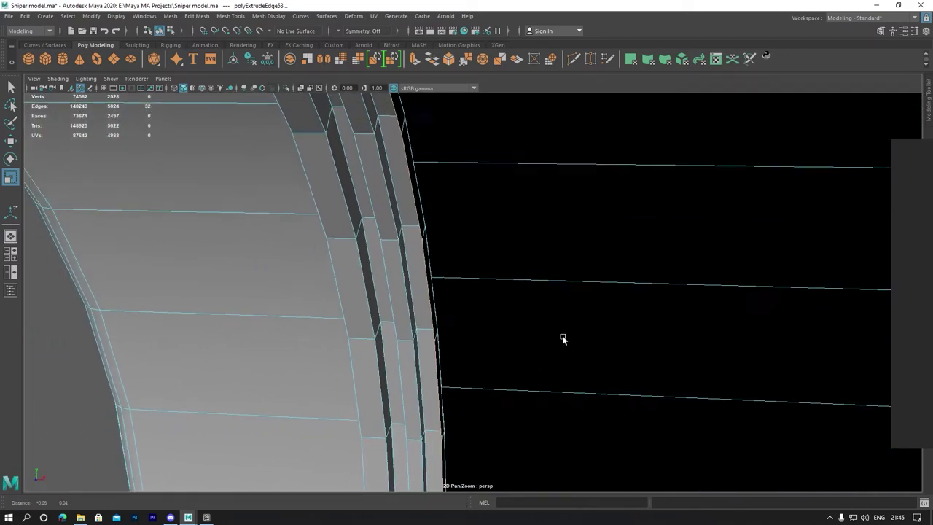
pyautogui.press('w')
pyautogui.scroll(-1, 551, 333)
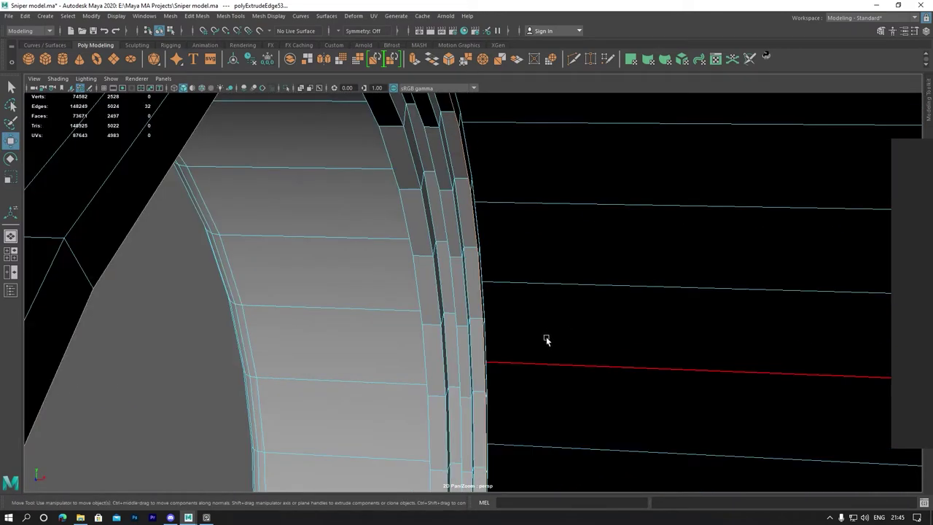
pyautogui.scroll(2, 527, 212)
pyautogui.scroll(1, 527, 160)
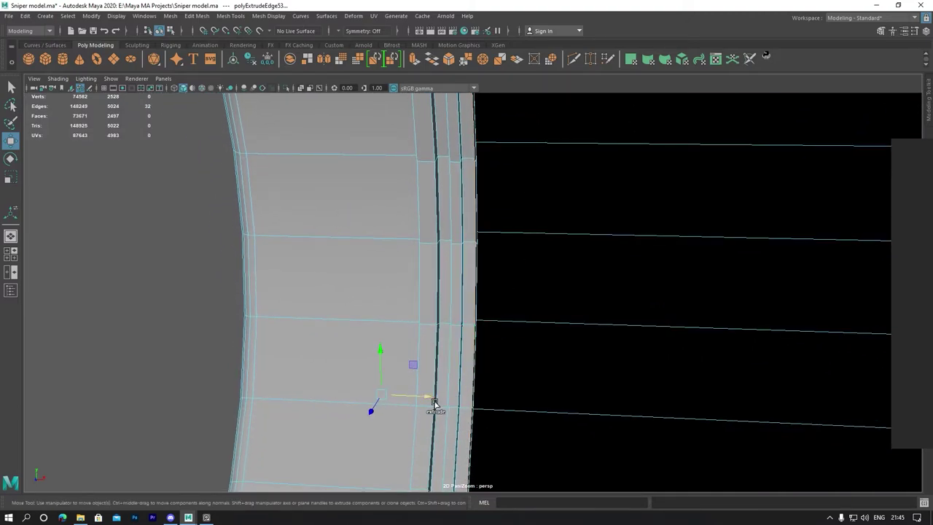
pyautogui.moveTo(430, 397)
pyautogui.keyDown('shift'); pyautogui.mouseDown()
pyautogui.moveTo(449, 402)
pyautogui.moveTo(456, 388)
pyautogui.mouseUp(); pyautogui.keyUp('shift')
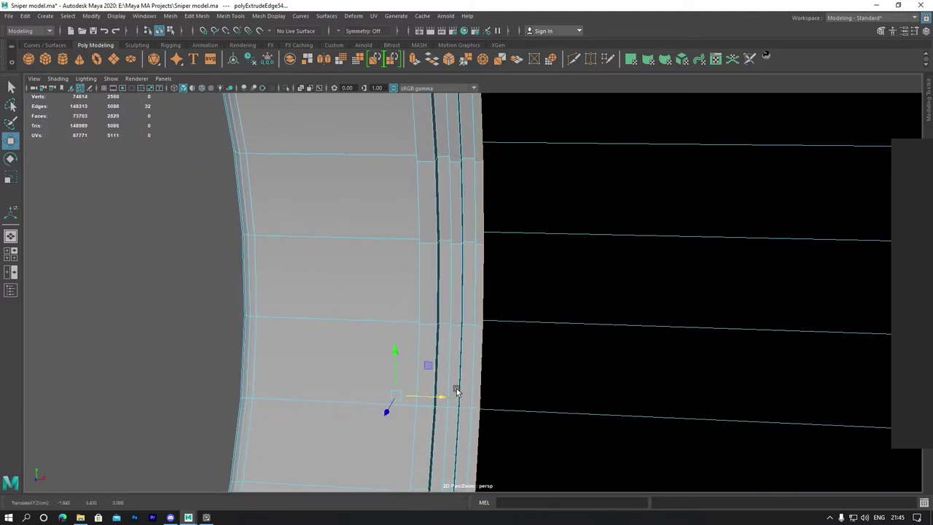
# Pan and orbit along the barrel rim to inspect the new rings of faces.
pyautogui.moveTo(525, 310)
pyautogui.keyDown('alt'); pyautogui.mouseDown(button='middle')
pyautogui.moveTo(628, 304)
pyautogui.moveTo(495, 379)
pyautogui.mouseUp(button='middle'); pyautogui.keyUp('alt')
pyautogui.scroll(2, 516, 314)
pyautogui.scroll(-3, 516, 314)
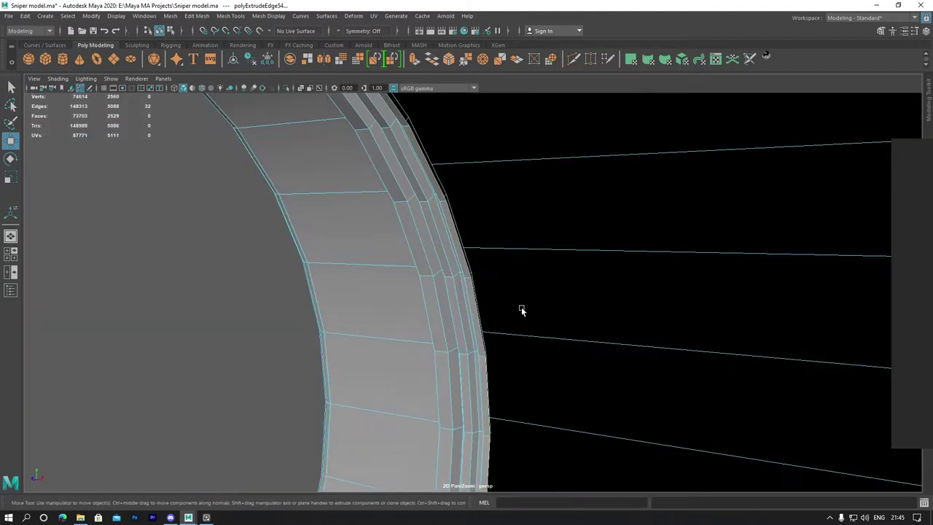
pyautogui.moveTo(533, 297)
pyautogui.keyDown('alt'); pyautogui.mouseDown(button='middle')
pyautogui.moveTo(554, 385)
pyautogui.moveTo(604, 423)
pyautogui.mouseUp(button='middle'); pyautogui.keyUp('alt')
pyautogui.scroll(2, 604, 423)
pyautogui.moveTo(613, 371)
pyautogui.keyDown('alt'); pyautogui.mouseDown(button='middle')
pyautogui.moveTo(637, 311)
pyautogui.moveTo(619, 220)
pyautogui.moveTo(593, 277)
pyautogui.moveTo(589, 238)
pyautogui.mouseUp(button='middle'); pyautogui.keyUp('alt')
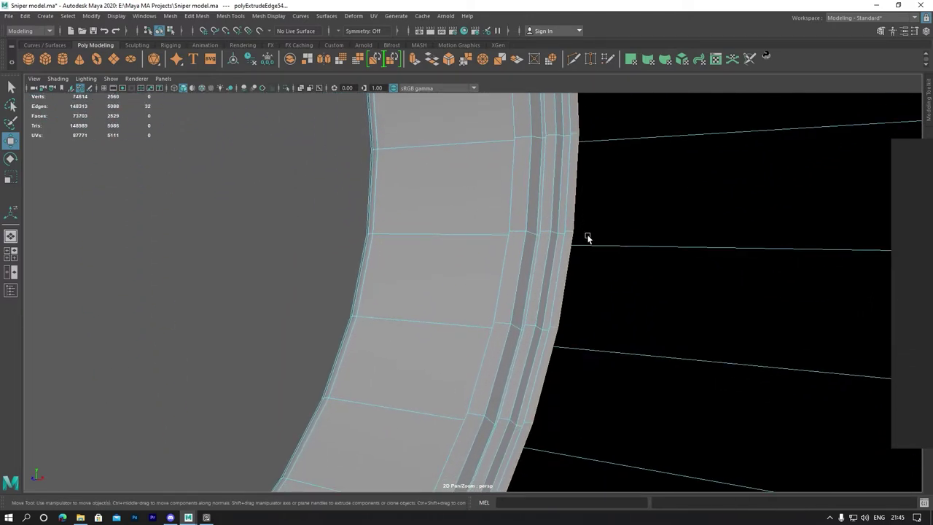
pyautogui.moveTo(588, 238)
pyautogui.keyDown('alt'); pyautogui.mouseDown()
pyautogui.moveTo(597, 306)
pyautogui.moveTo(719, 329)
pyautogui.moveTo(739, 270)
pyautogui.moveTo(707, 277)
pyautogui.mouseUp(); pyautogui.keyUp('alt')
# Undo the rim edge moves, extrusions and bevel rings to restore the front cap face.
pyautogui.hotkey('ctrl', 'z')
pyautogui.hotkey('ctrl', 'z')
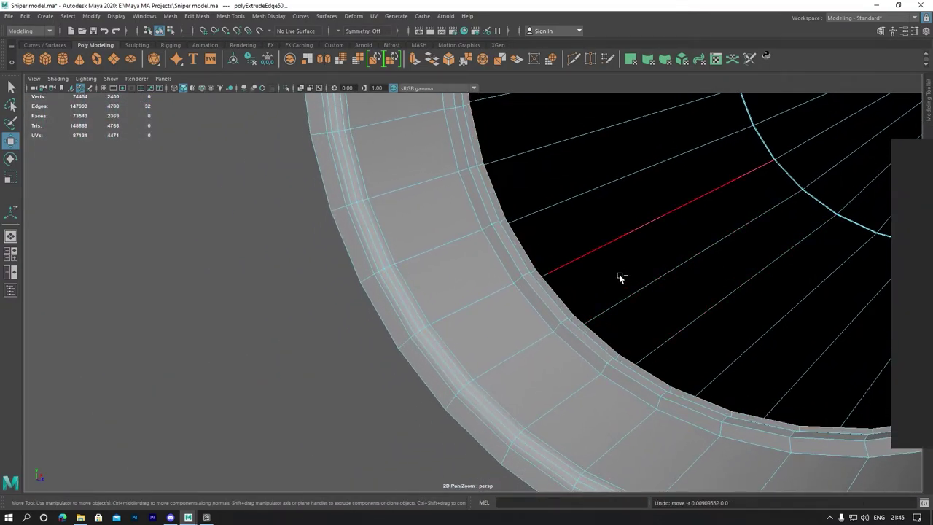
pyautogui.hotkey('ctrl', 'z')
pyautogui.hotkey('ctrl', 'z')
pyautogui.hotkey('ctrl', 'z')
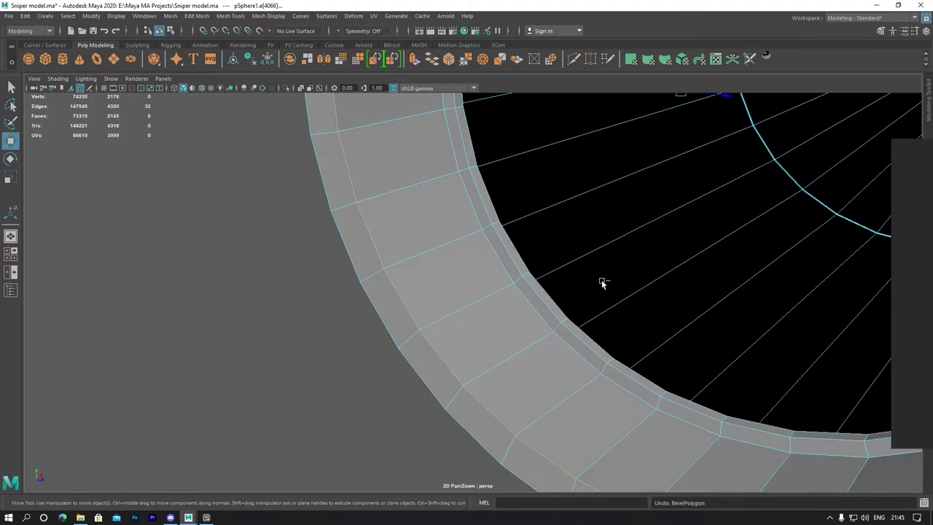
pyautogui.hotkey('ctrl', 'z')
pyautogui.hotkey('ctrl', 'z')
pyautogui.hotkey('ctrl', 'z')
pyautogui.hotkey('ctrl', 'z')
pyautogui.hotkey('ctrl', 'z')
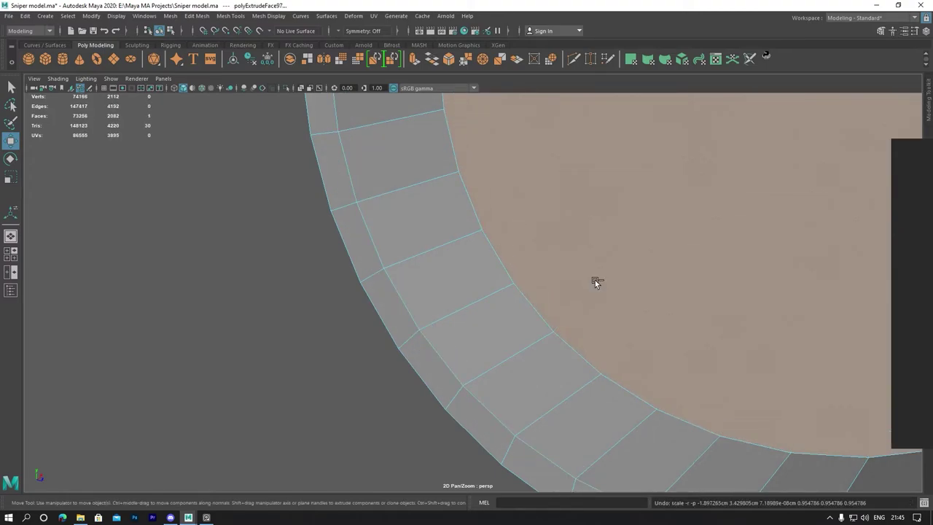
pyautogui.hotkey('ctrl', 'z')
# Extrude the front cap face deep into the barrel, then delete it to open the tube.
pyautogui.scroll(-3, 538, 274)
pyautogui.scroll(-3, 539, 274)
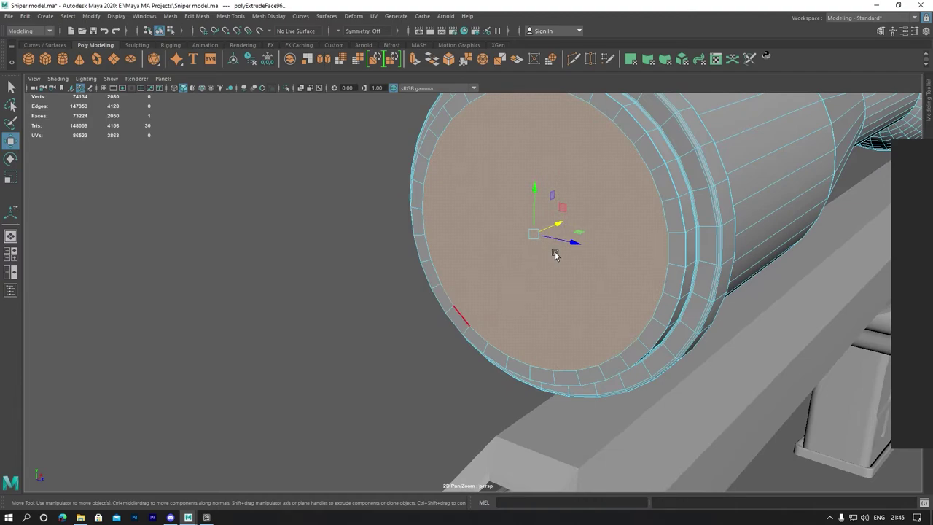
pyautogui.keyDown('shift'); pyautogui.moveTo(564, 230); pyautogui.dragTo(663, 198); pyautogui.keyUp('shift')
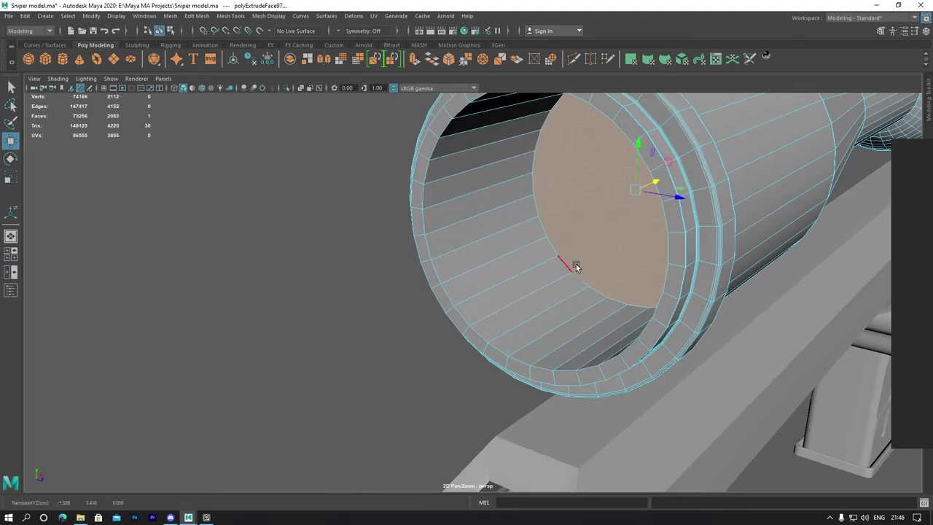
pyautogui.keyDown('alt'); pyautogui.moveTo(572, 265); pyautogui.dragTo(517, 288); pyautogui.keyUp('alt')
pyautogui.scroll(2, 517, 288)
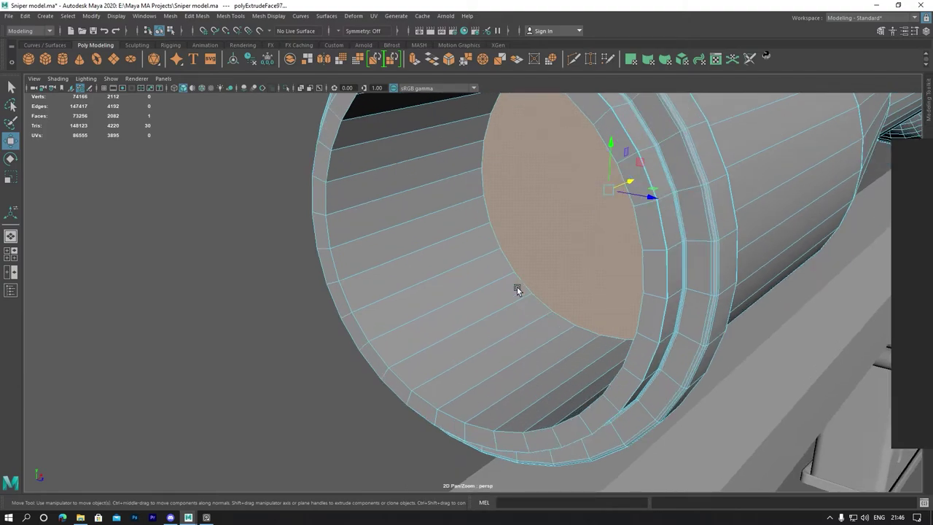
pyautogui.press('Delete')
pyautogui.scroll(3, 451, 307)
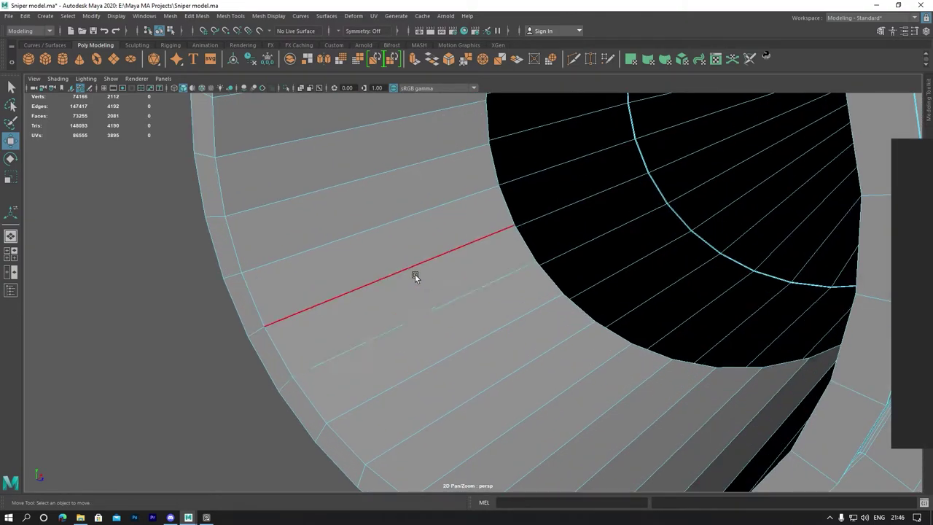
# Select the tube's lengthwise edge ring and add 8 connecting edge loops with Mesh Tools > Connect.
pyautogui.moveTo(413, 247); pyautogui.dragTo(415, 221, button='right')
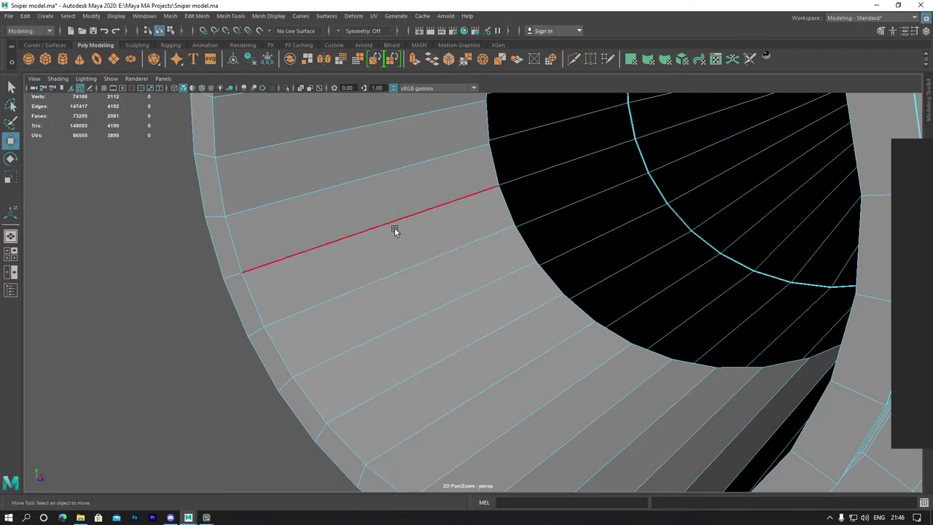
pyautogui.doubleClick(394, 228)
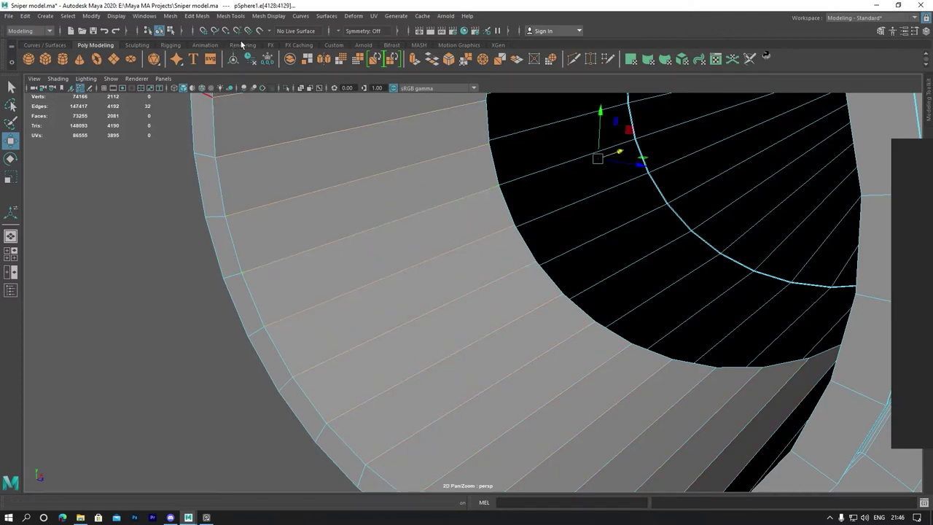
pyautogui.click(232, 16)
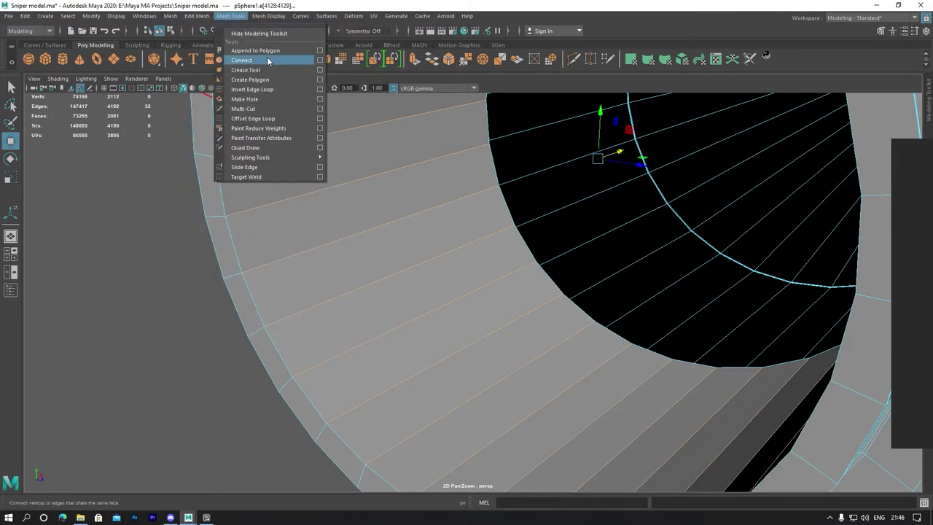
pyautogui.click(319, 60)
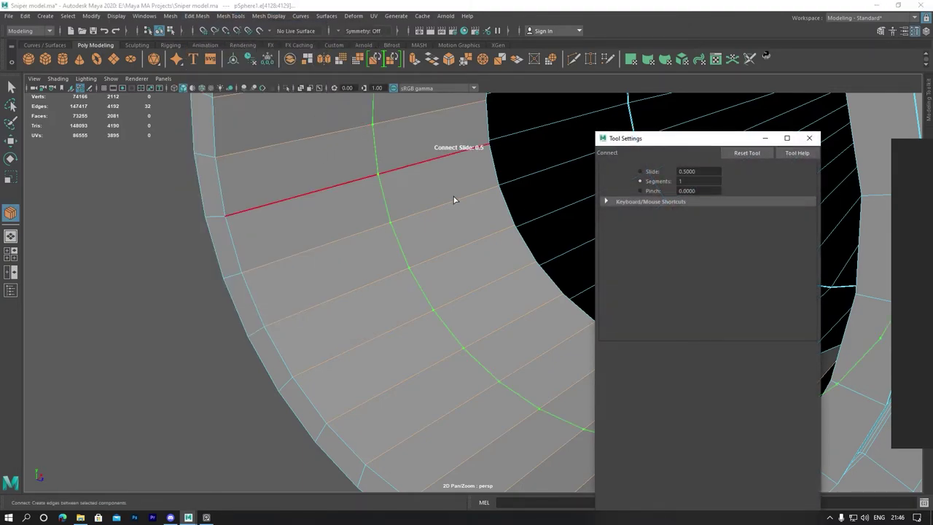
pyautogui.doubleClick(693, 183)
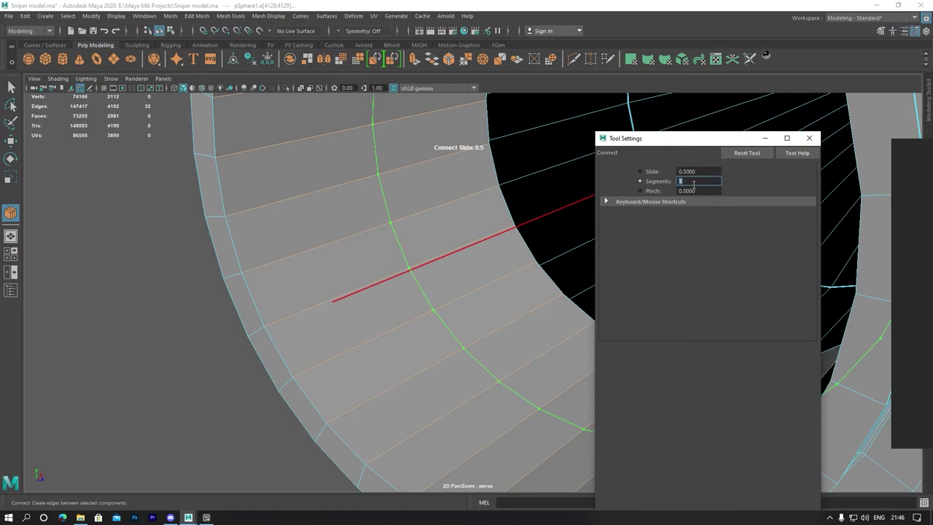
pyautogui.write('0')
pyautogui.press('Return')
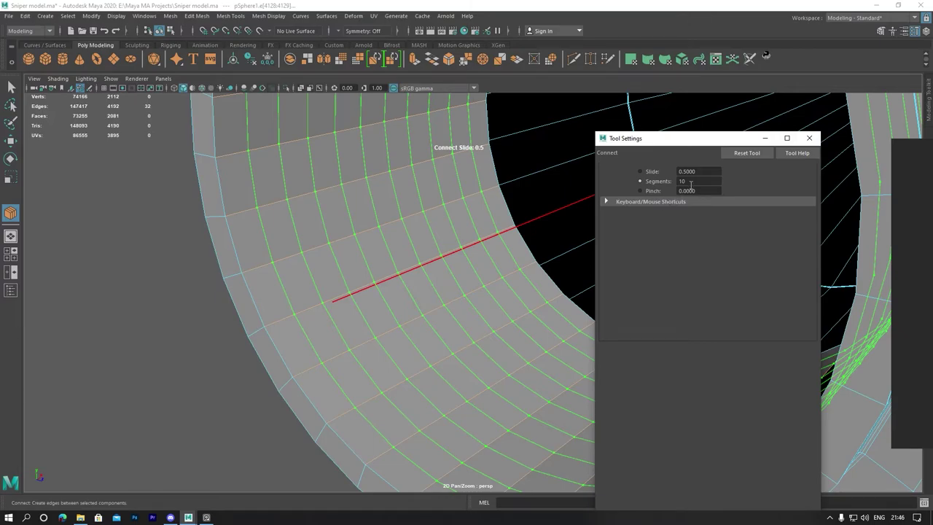
pyautogui.doubleClick(691, 183)
pyautogui.write('8')
pyautogui.press('Return')
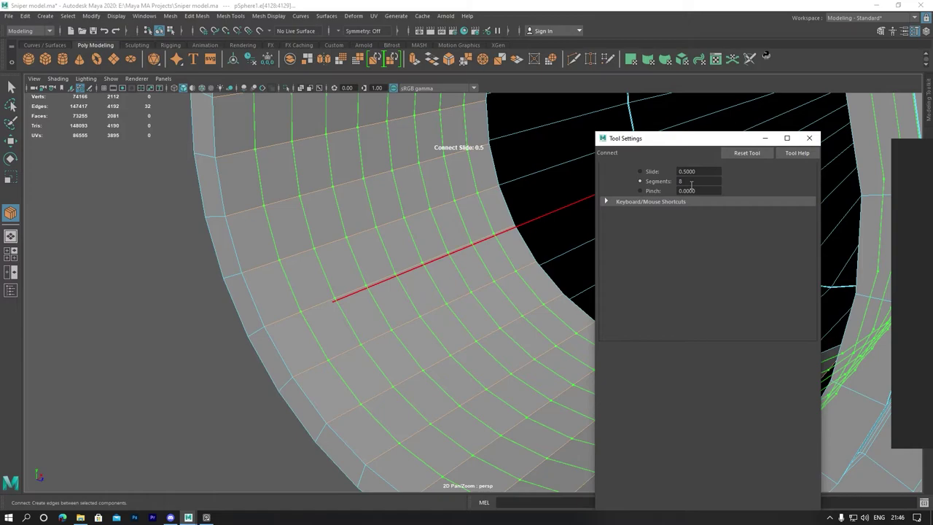
# Commit the eight connecting edge loops and select six neighbouring edge loops on the tube's inner wall.
pyautogui.click(811, 139)
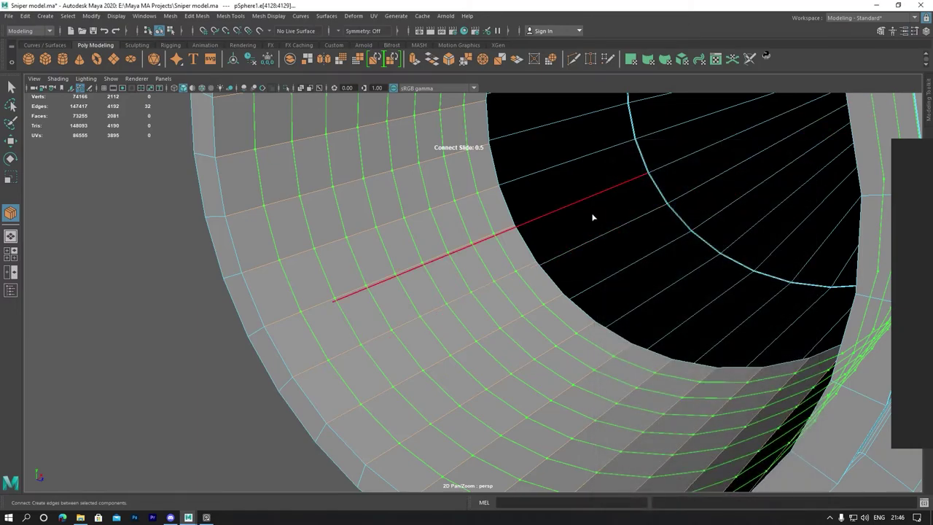
pyautogui.press('w')
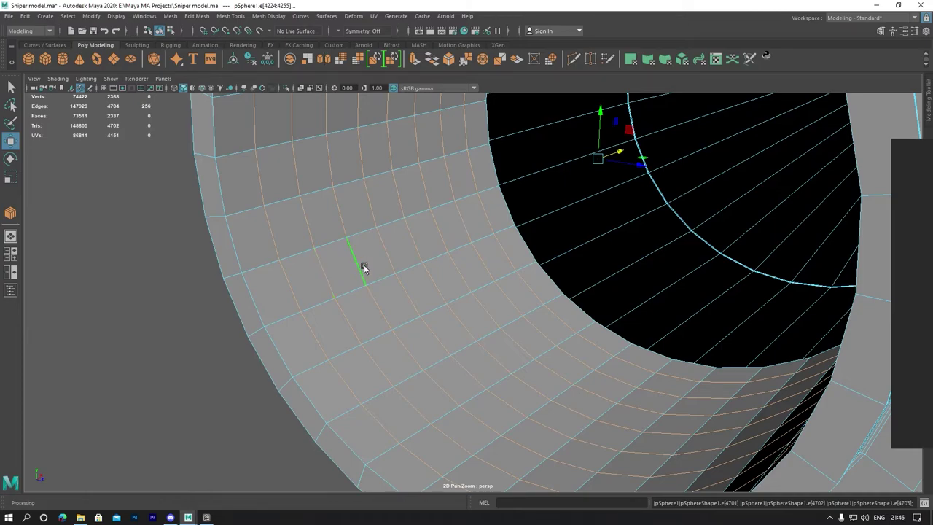
pyautogui.doubleClick(365, 268)
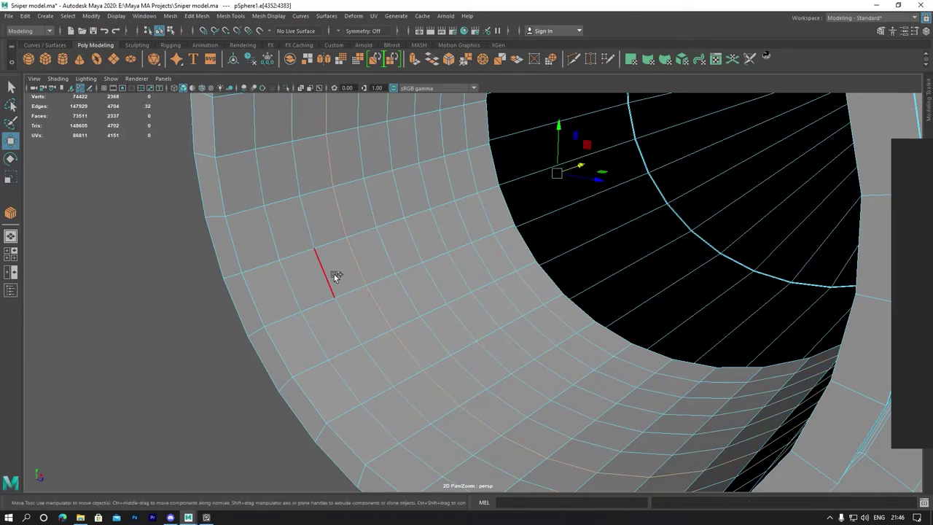
pyautogui.keyDown('shift'); pyautogui.doubleClick(334, 274); pyautogui.keyUp('shift')
pyautogui.keyDown('shift'); pyautogui.doubleClick(397, 254); pyautogui.keyUp('shift')
pyautogui.keyDown('shift'); pyautogui.doubleClick(427, 245); pyautogui.keyUp('shift')
pyautogui.keyDown('shift'); pyautogui.doubleClick(442, 237); pyautogui.keyUp('shift')
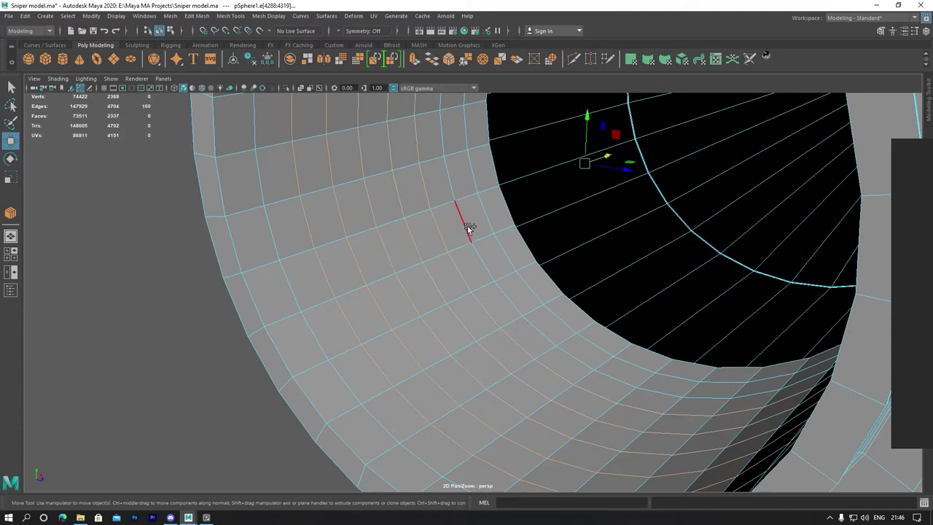
pyautogui.keyDown('shift'); pyautogui.click(469, 227); pyautogui.keyUp('shift')
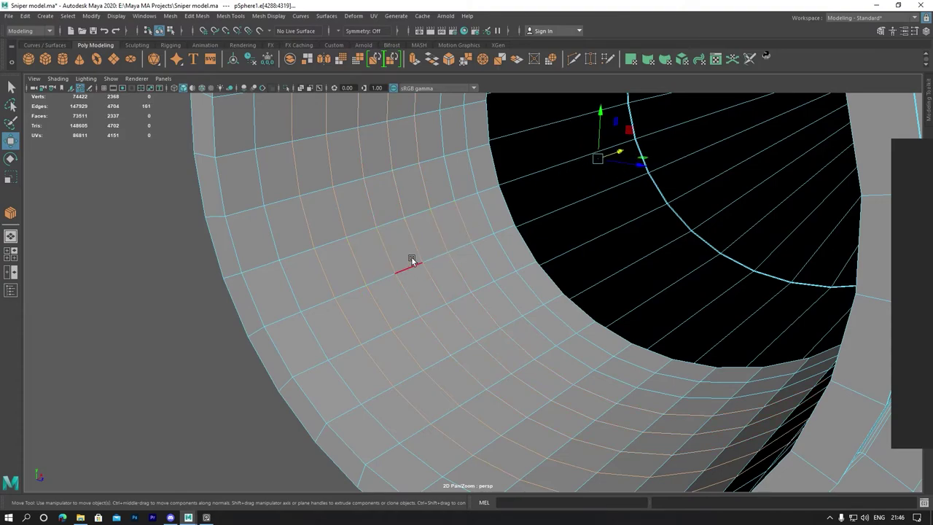
# Bevel the selected inner-wall edge loops plus one more loop at Fraction 0.9 with 2 segments.
pyautogui.click(198, 16)
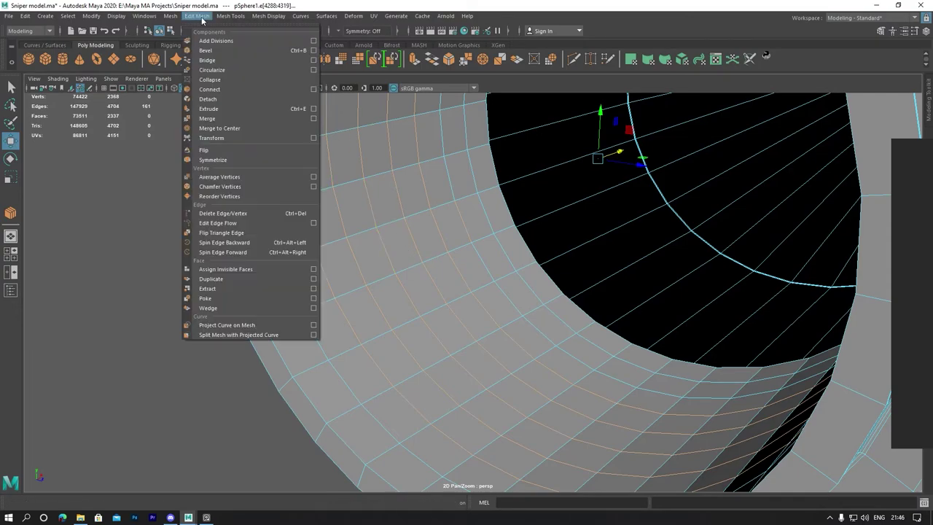
pyautogui.click(212, 51)
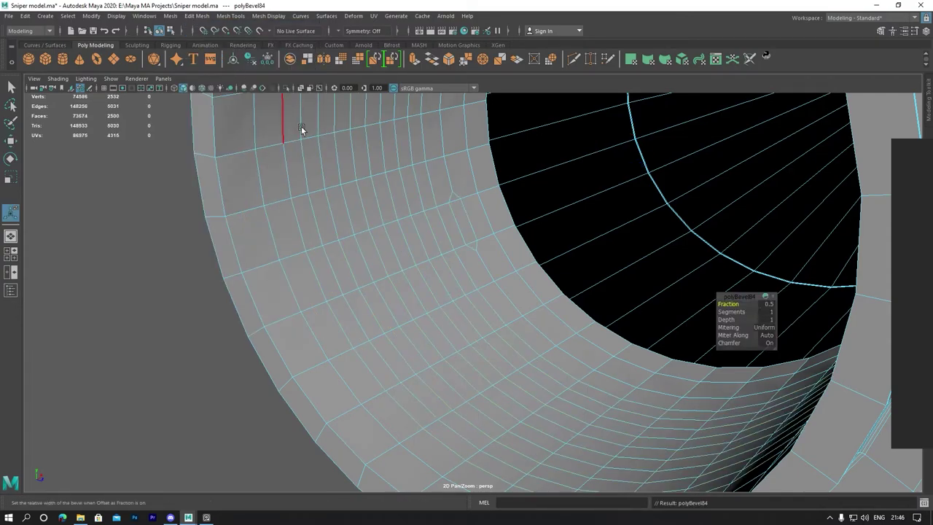
pyautogui.hotkey('ctrl', 'z')
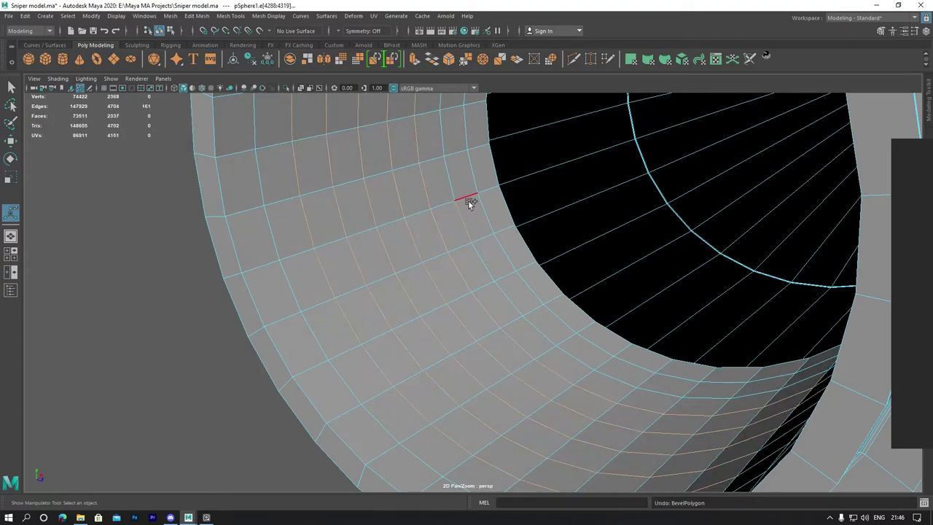
pyautogui.keyDown('shift'); pyautogui.doubleClick(459, 185); pyautogui.keyUp('shift')
pyautogui.click(228, 16)
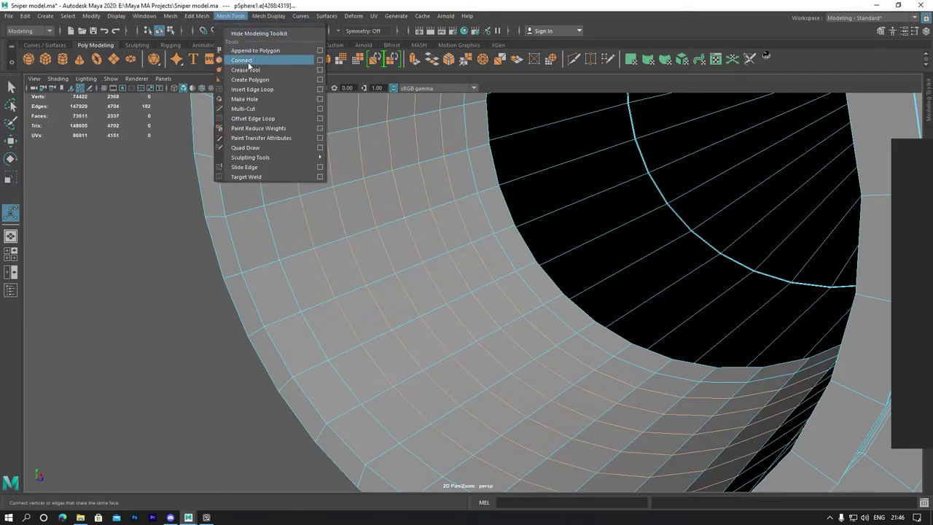
pyautogui.click(219, 59)
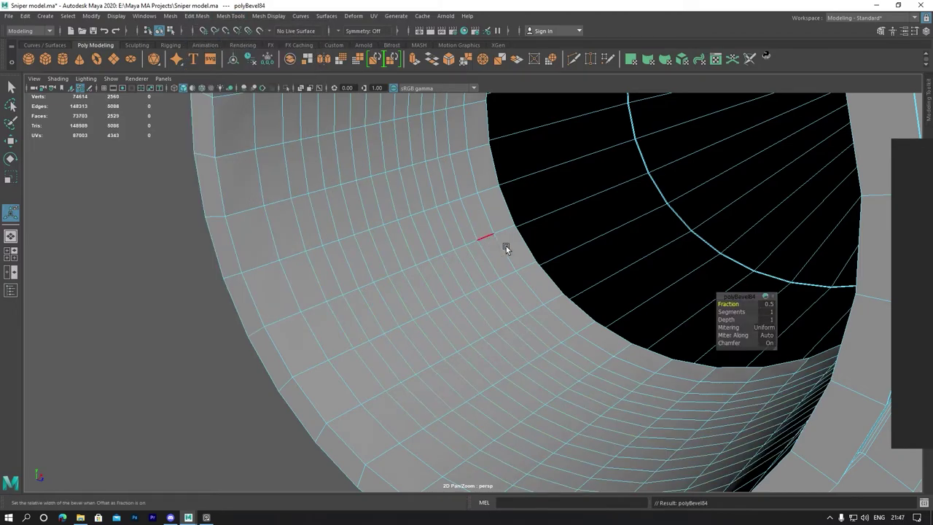
pyautogui.moveTo(742, 312); pyautogui.dragTo(739, 319, button='middle')
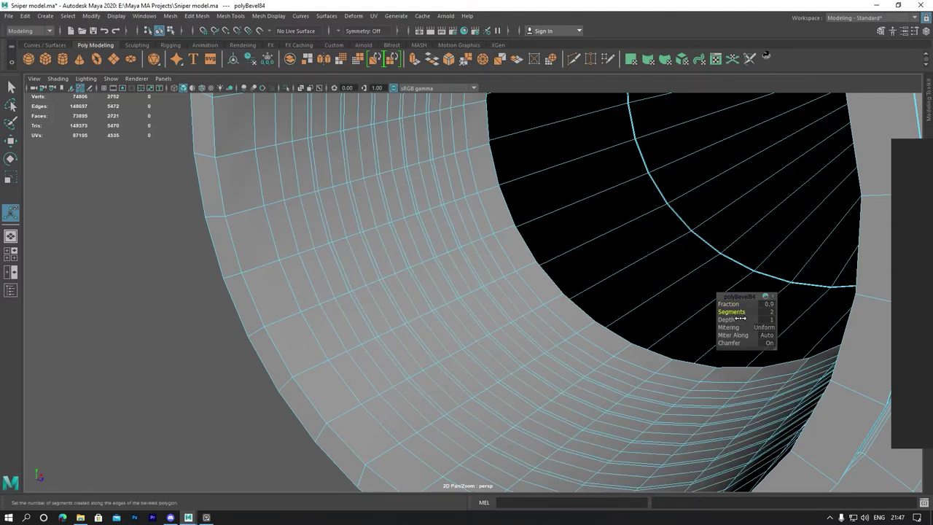
pyautogui.doubleClick(307, 176)
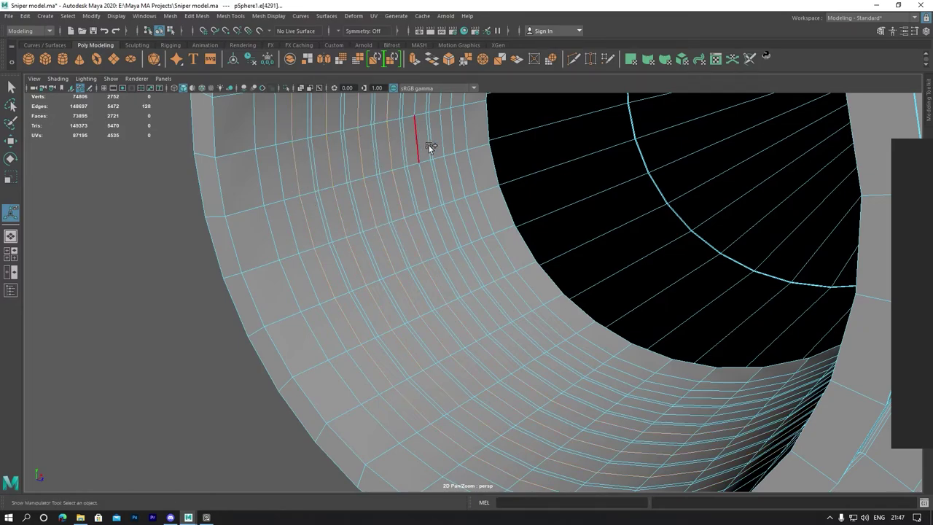
# Extrude the selected inner-wall edge loops and scale them inward to about 0.985, forming stepped rings.
pyautogui.keyDown('shift'); pyautogui.doubleClick(450, 140); pyautogui.keyUp('shift')
pyautogui.press('r')
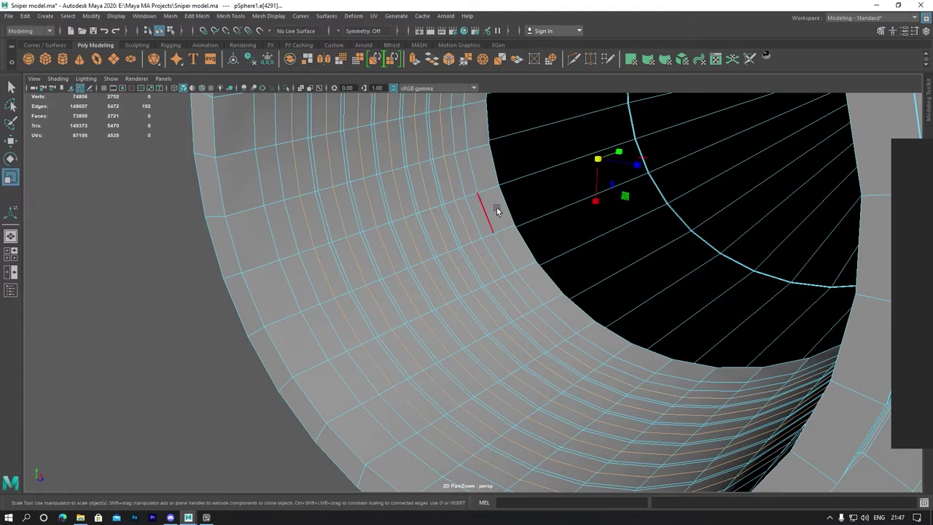
pyautogui.keyDown('shift'); pyautogui.moveTo(607, 162); pyautogui.dragTo(578, 162); pyautogui.keyUp('shift')
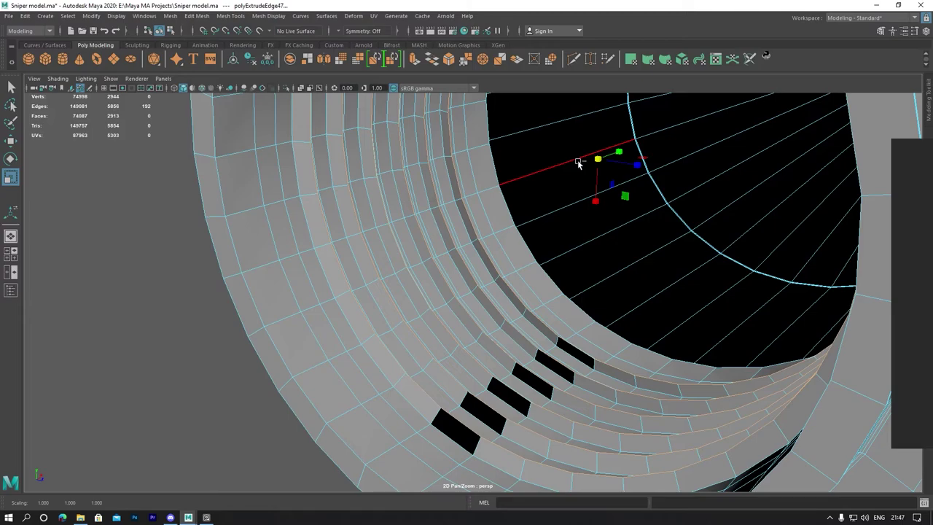
pyautogui.hotkey('ctrl', 'z')
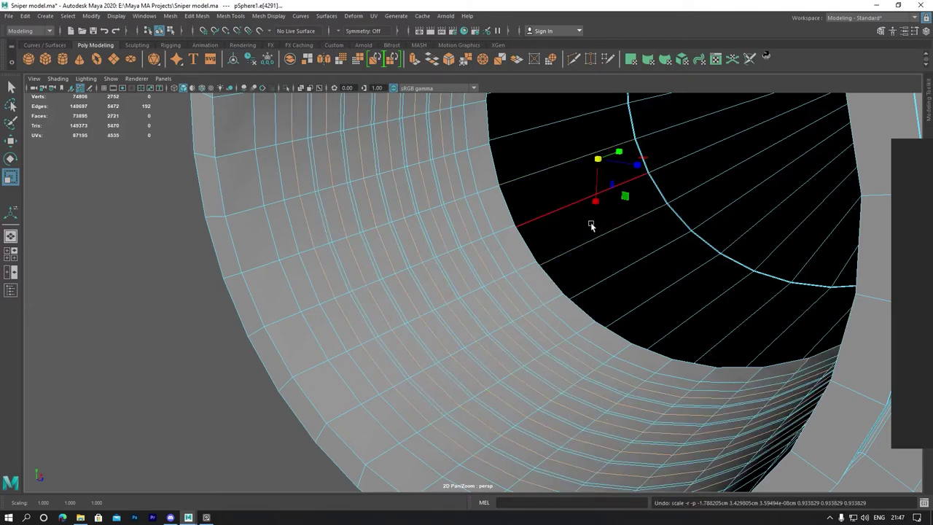
pyautogui.moveTo(610, 162)
pyautogui.keyDown('shift'); pyautogui.mouseDown()
pyautogui.moveTo(540, 337)
pyautogui.moveTo(522, 358)
pyautogui.moveTo(614, 348)
pyautogui.moveTo(540, 338)
pyautogui.moveTo(538, 349)
pyautogui.mouseUp(); pyautogui.keyUp('shift')
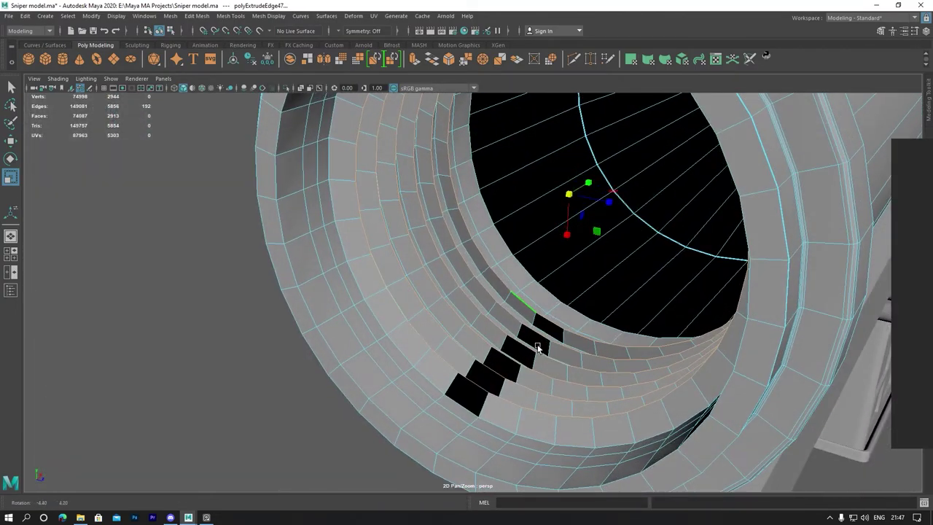
pyautogui.hotkey('ctrl', 'z')
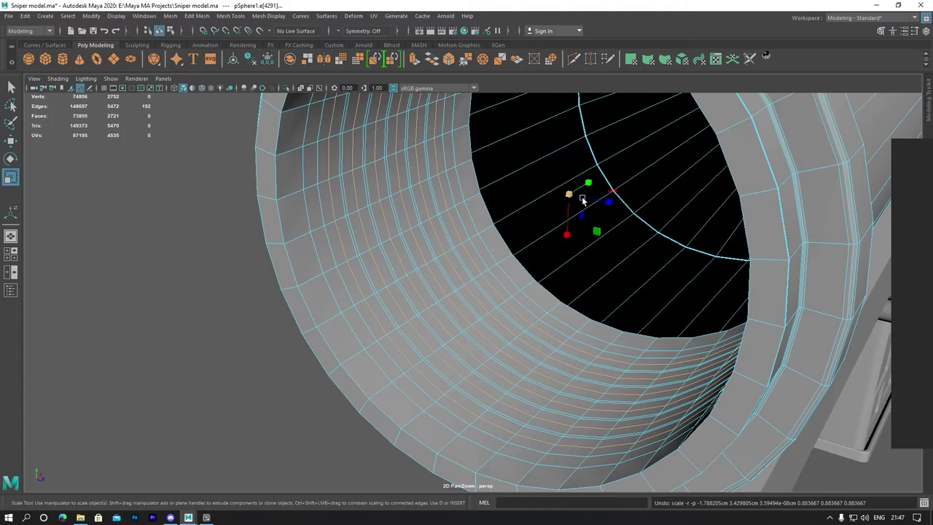
pyautogui.keyDown('shift'); pyautogui.moveTo(583, 199); pyautogui.dragTo(557, 195); pyautogui.keyUp('shift')
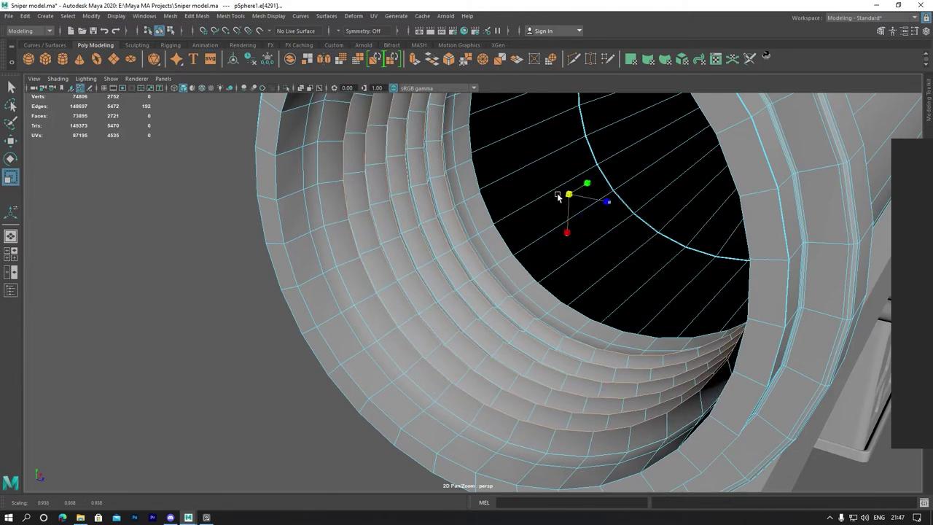
pyautogui.moveTo(491, 229)
pyautogui.keyDown('alt'); pyautogui.mouseDown()
pyautogui.moveTo(438, 237)
pyautogui.moveTo(457, 257)
pyautogui.mouseUp(); pyautogui.keyUp('alt')
pyautogui.moveTo(626, 194); pyautogui.dragTo(630, 196)
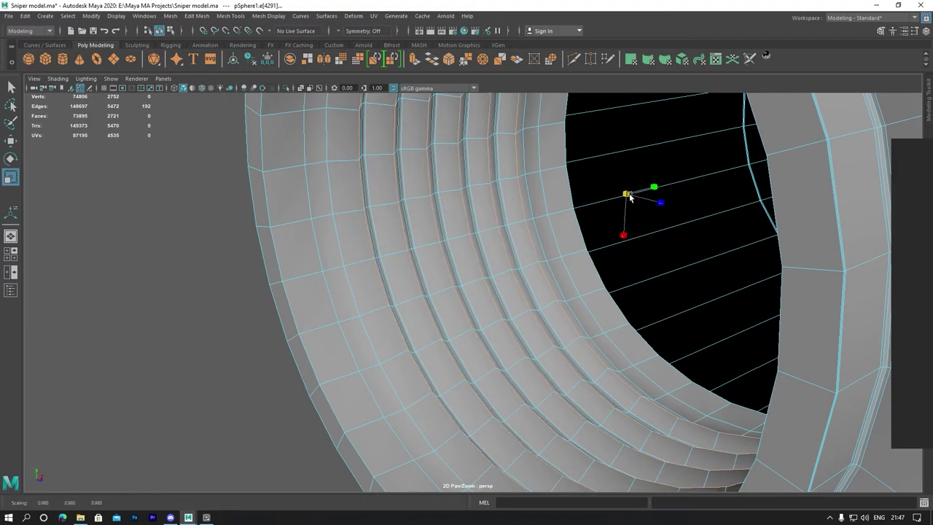
pyautogui.click(324, 59)
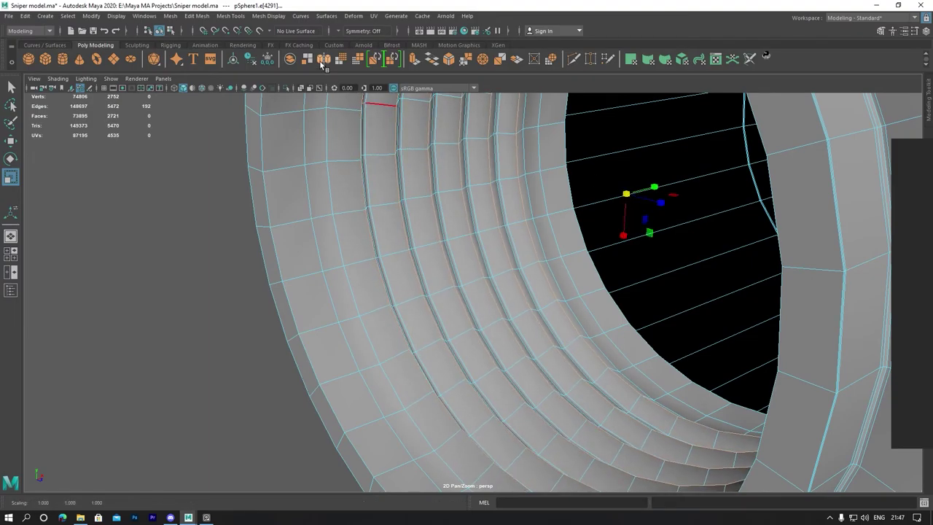
# Bevel the selected inner-ring edges with 4 segments, settling the width at 0.6.
pyautogui.click(197, 16)
pyautogui.click(215, 55)
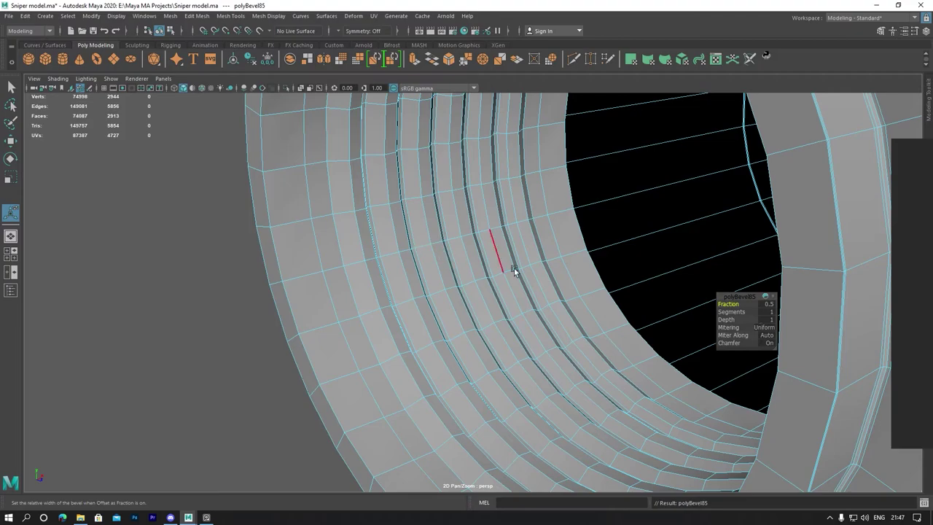
pyautogui.moveTo(734, 319); pyautogui.dragTo(741, 312, button='middle')
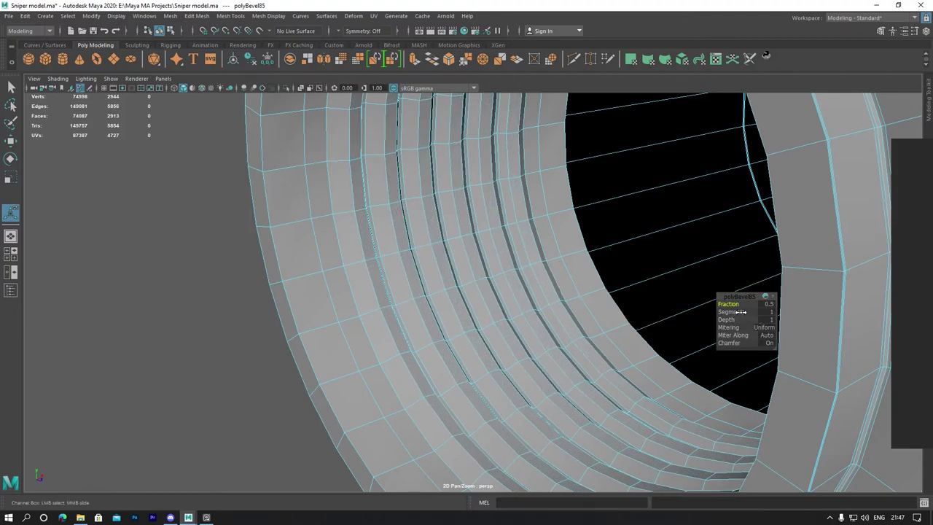
pyautogui.moveTo(741, 311); pyautogui.dragTo(748, 311, button='middle')
pyautogui.click(728, 304)
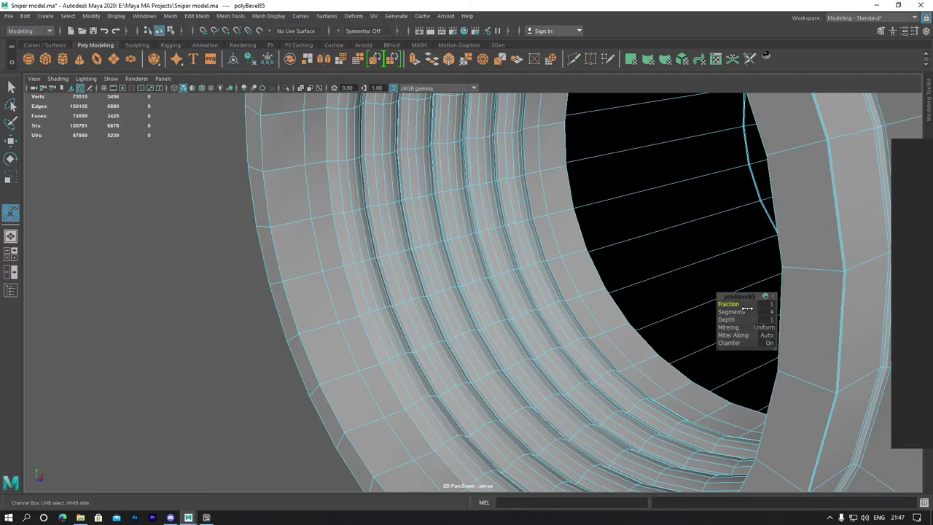
pyautogui.moveTo(747, 309); pyautogui.dragTo(735, 319, button='middle')
# Bevel the outer rim edge loop at Fraction 0.3 with 4 segments.
pyautogui.scroll(-3, 533, 279)
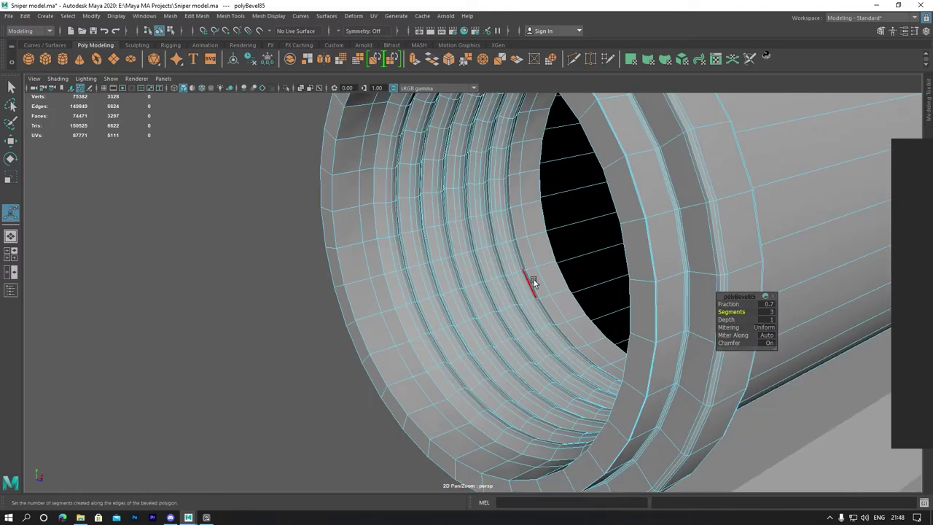
pyautogui.moveTo(533, 279)
pyautogui.keyDown('alt'); pyautogui.mouseDown()
pyautogui.moveTo(454, 285)
pyautogui.moveTo(455, 269)
pyautogui.moveTo(376, 274)
pyautogui.mouseUp(); pyautogui.keyUp('alt')
pyautogui.scroll(2, 418, 274)
pyautogui.scroll(-2, 417, 275)
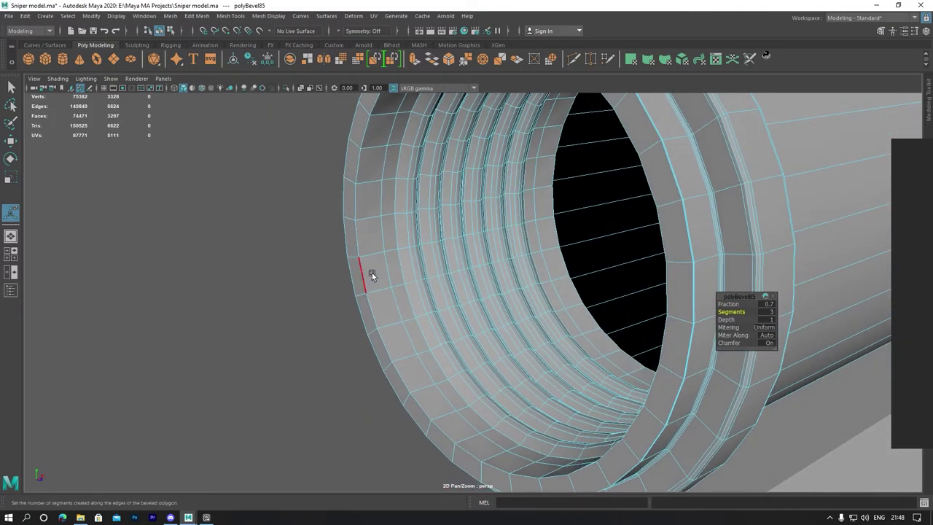
pyautogui.doubleClick(364, 274)
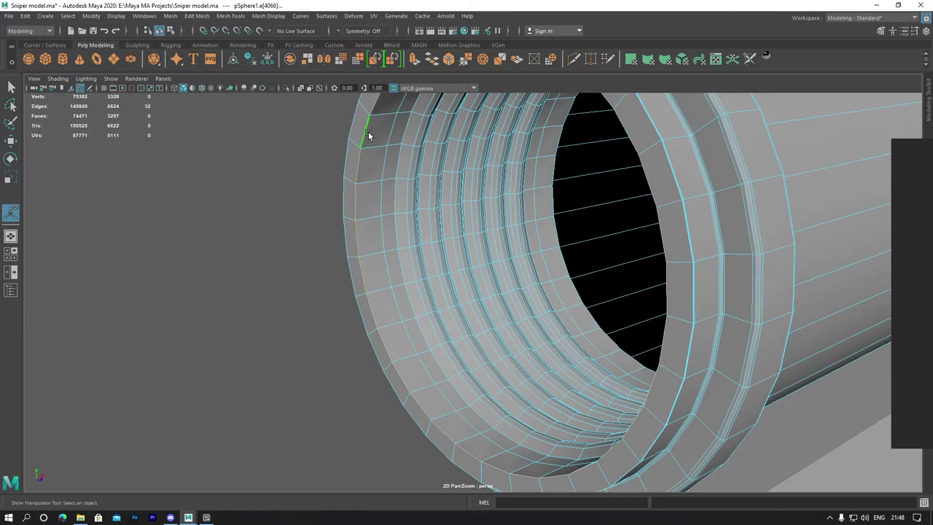
pyautogui.click(204, 16)
pyautogui.click(205, 51)
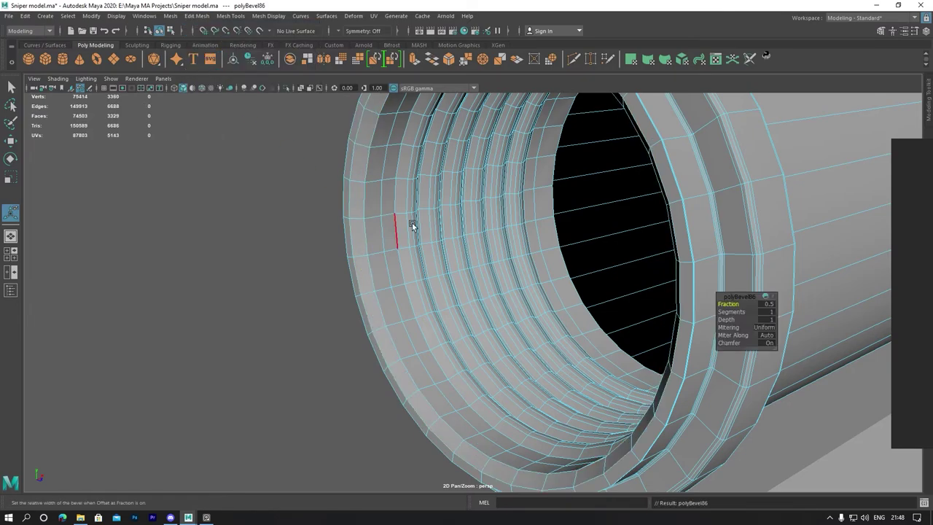
pyautogui.moveTo(737, 319)
pyautogui.mouseDown()
pyautogui.moveTo(747, 319)
pyautogui.moveTo(734, 311)
pyautogui.mouseUp()
pyautogui.click(731, 311)
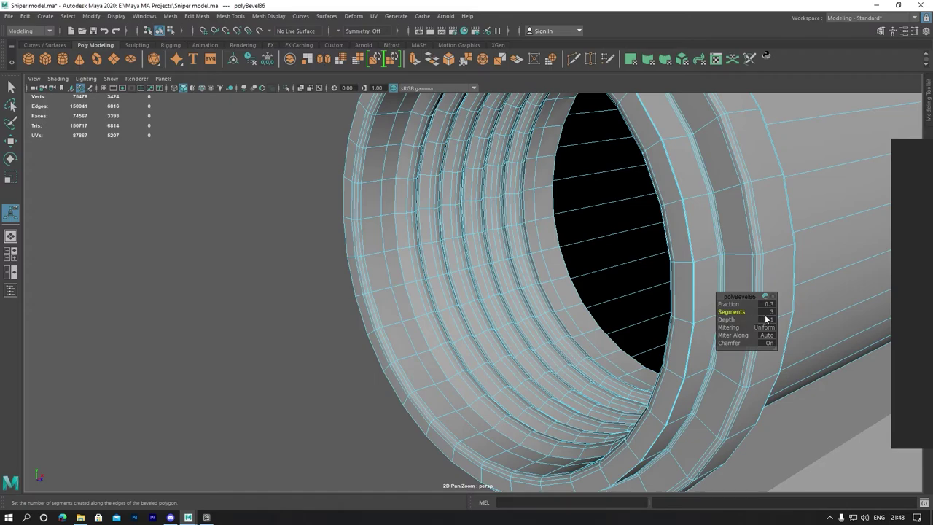
pyautogui.write('4')
pyautogui.press('Return')
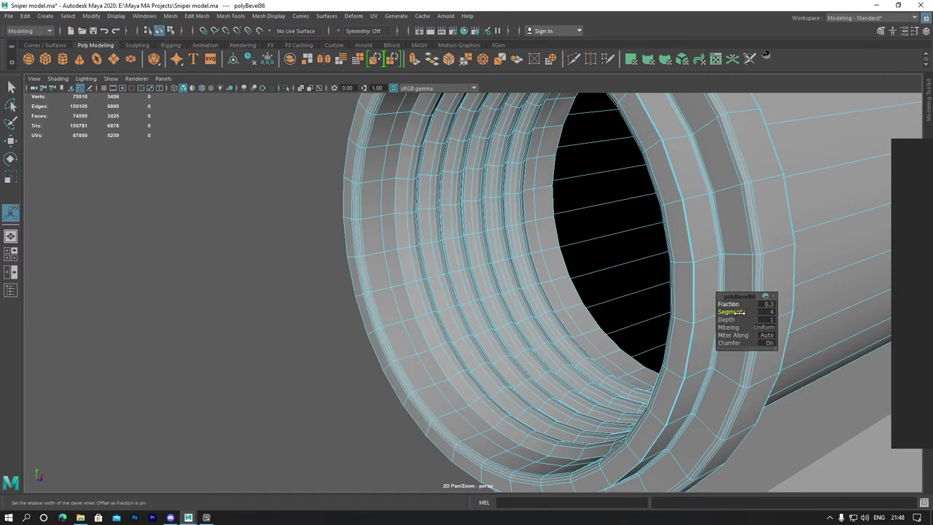
pyautogui.moveTo(740, 312)
pyautogui.keyDown('alt'); pyautogui.mouseDown()
pyautogui.moveTo(360, 333)
pyautogui.moveTo(419, 327)
pyautogui.moveTo(372, 323)
pyautogui.moveTo(412, 320)
pyautogui.moveTo(476, 326)
pyautogui.mouseUp(); pyautogui.keyUp('alt')
pyautogui.scroll(3, 480, 324)
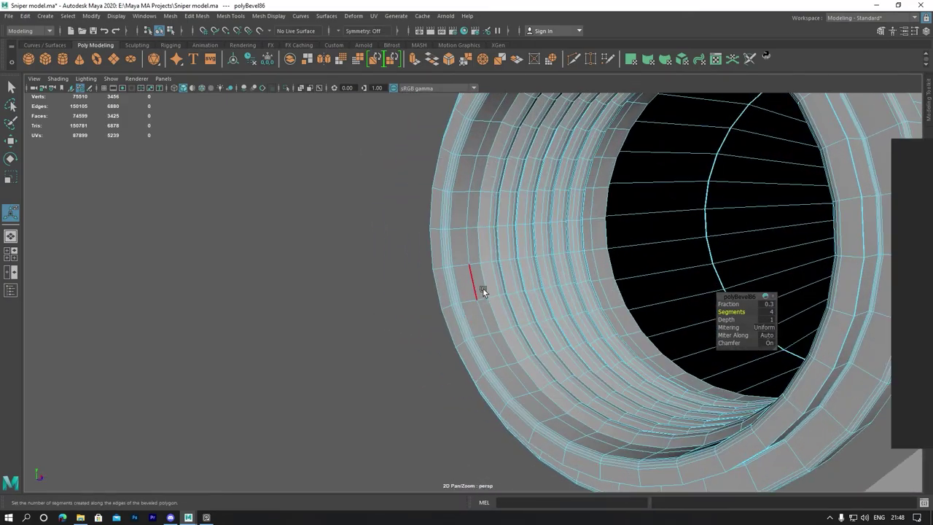
pyautogui.click(482, 290)
pyautogui.press('r')
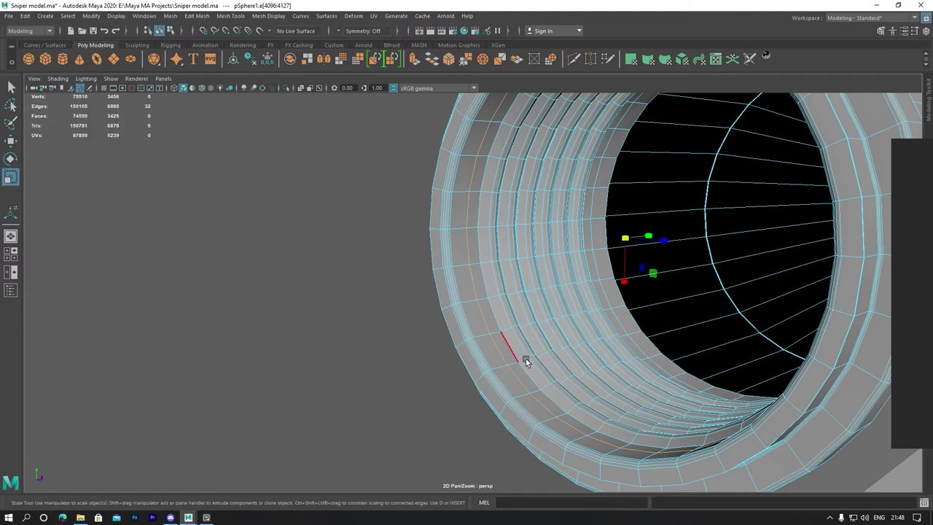
pyautogui.press('w')
pyautogui.moveTo(657, 240); pyautogui.dragTo(664, 238)
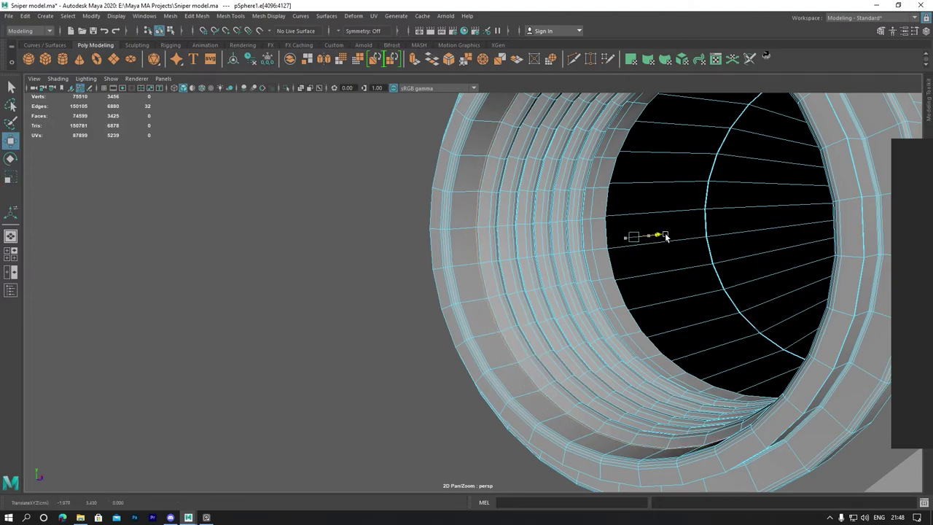
pyautogui.press('r')
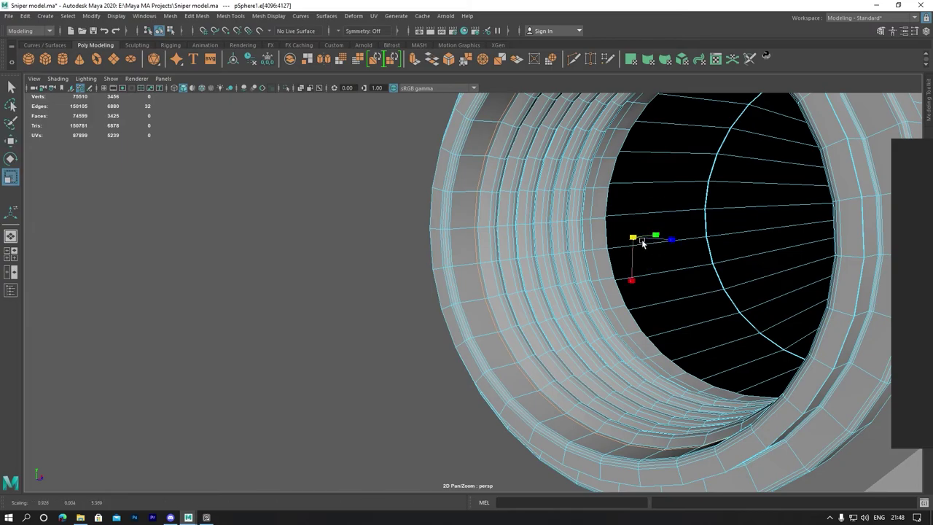
pyautogui.hotkey('ctrl', 'z')
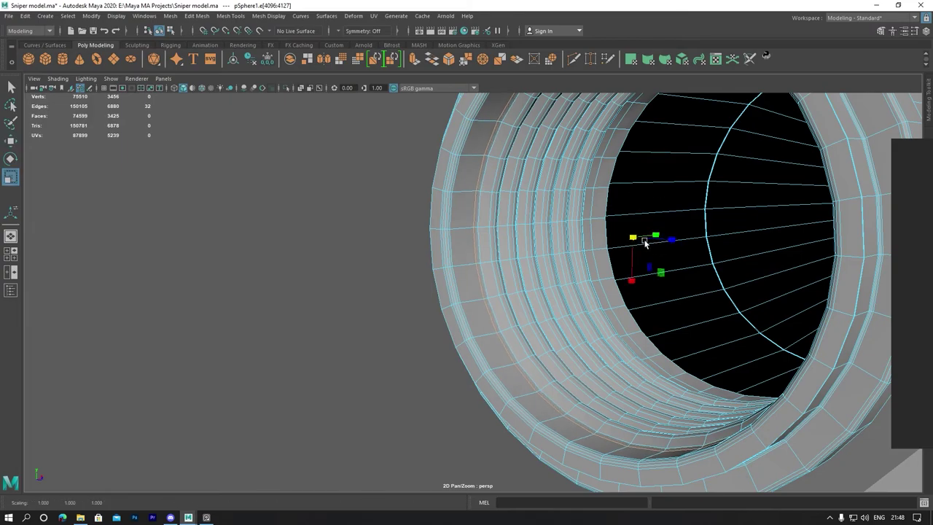
pyautogui.hotkey('ctrl', 'e')
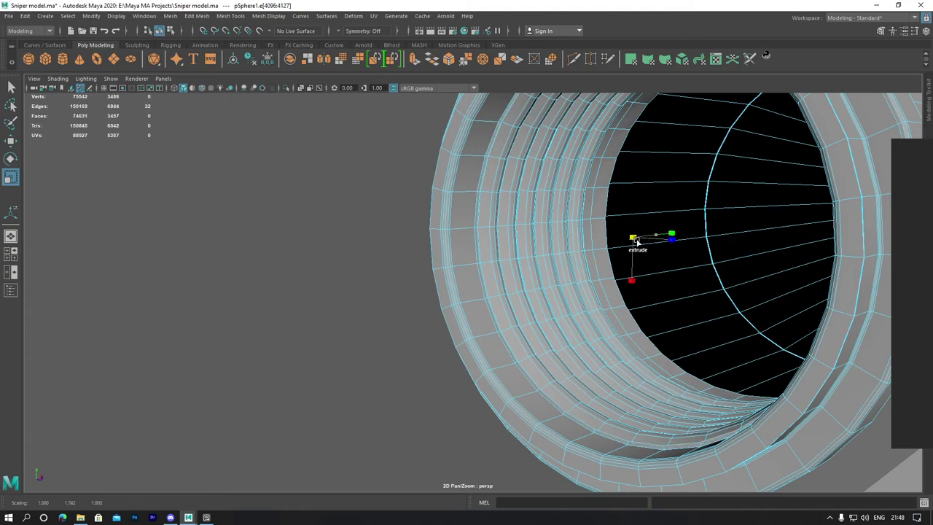
pyautogui.click(636, 243)
pyautogui.hotkey('ctrl', 'z')
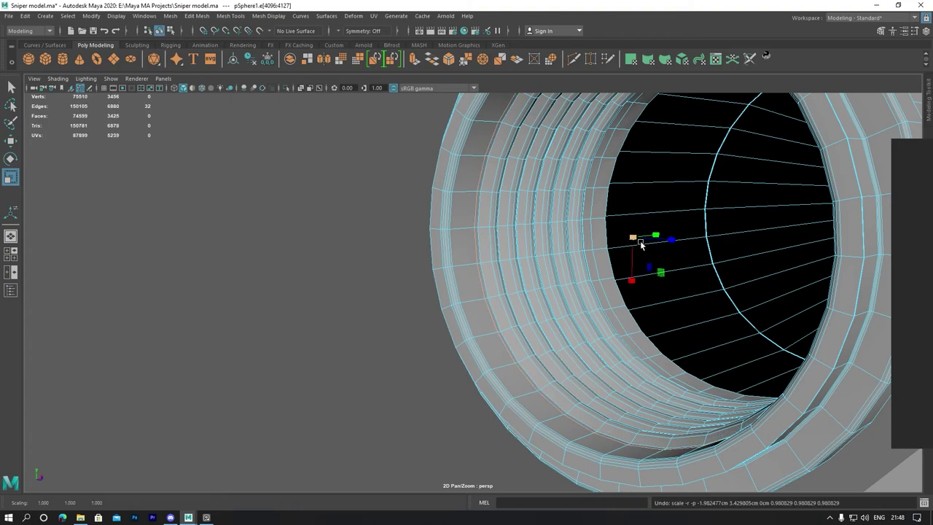
pyautogui.moveTo(641, 245); pyautogui.dragTo(648, 244)
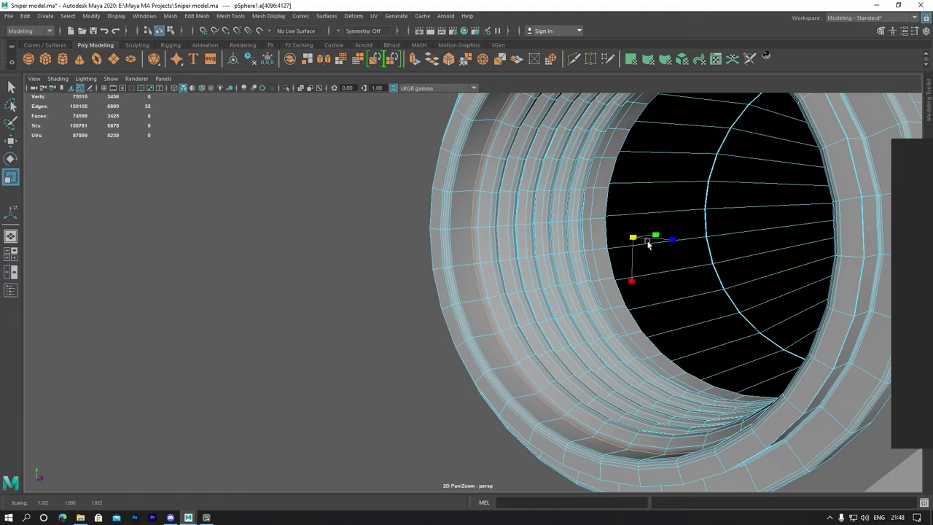
pyautogui.hotkey('ctrl', 'z')
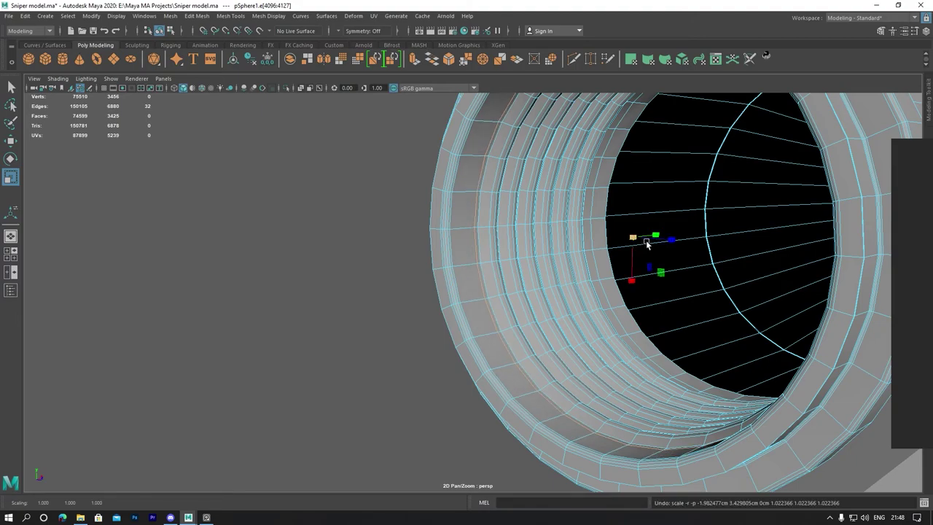
# Insert a new edge loop around the tube interior beside one of the ring grooves.
pyautogui.click(230, 15)
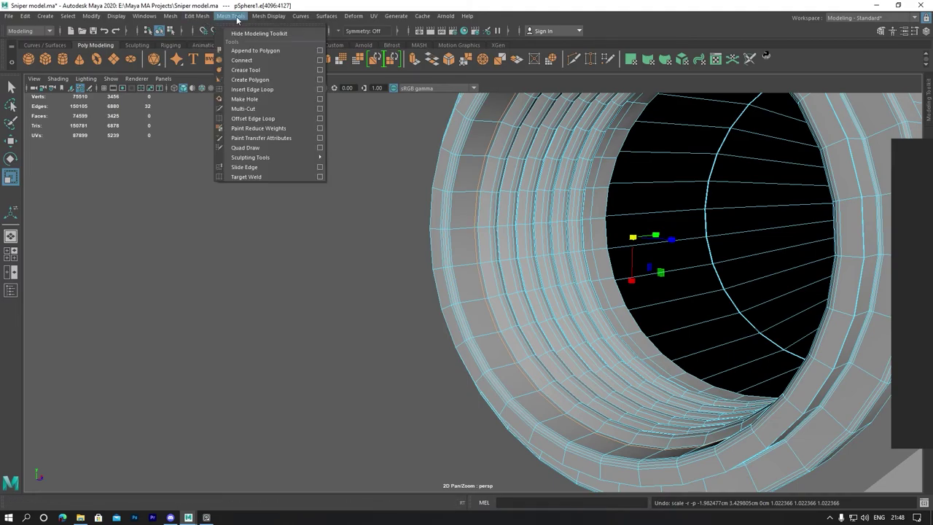
pyautogui.click(258, 90)
pyautogui.scroll(2, 446, 228)
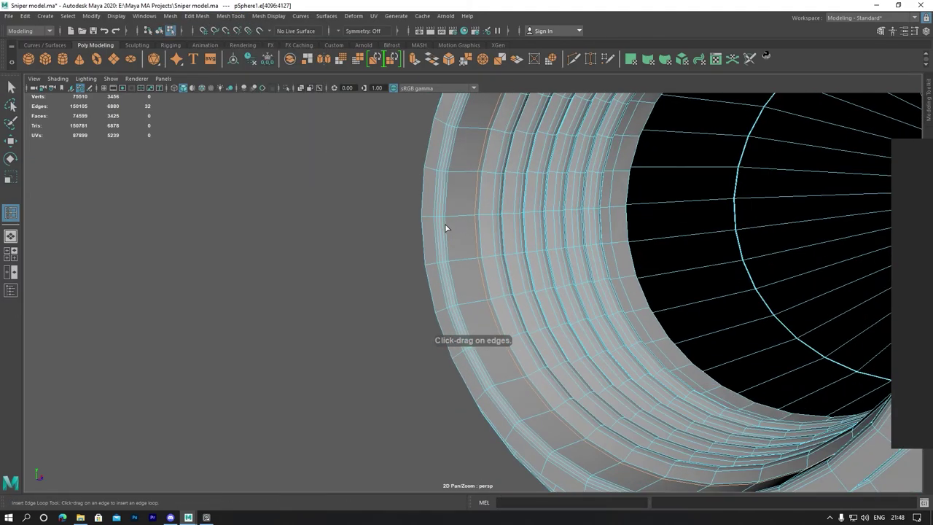
pyautogui.scroll(1, 459, 237)
pyautogui.scroll(2, 471, 237)
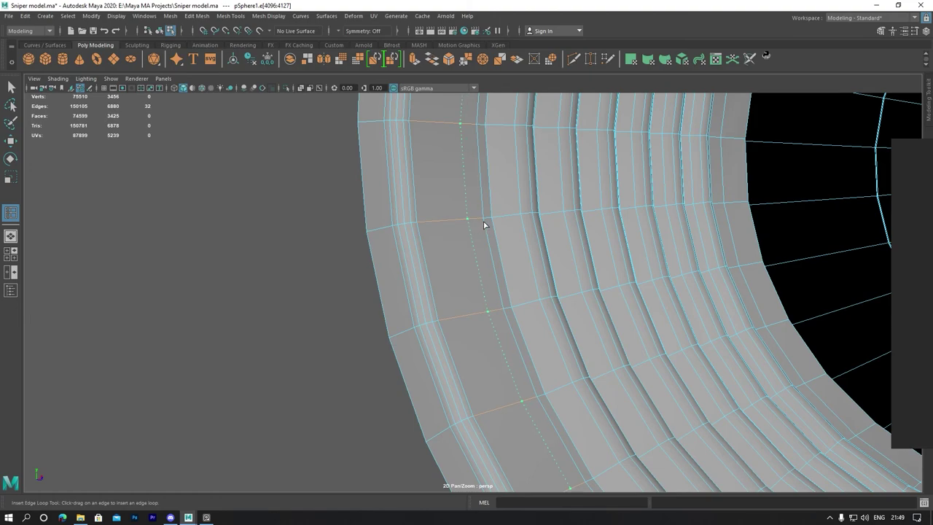
pyautogui.click(484, 224)
pyautogui.click(481, 226)
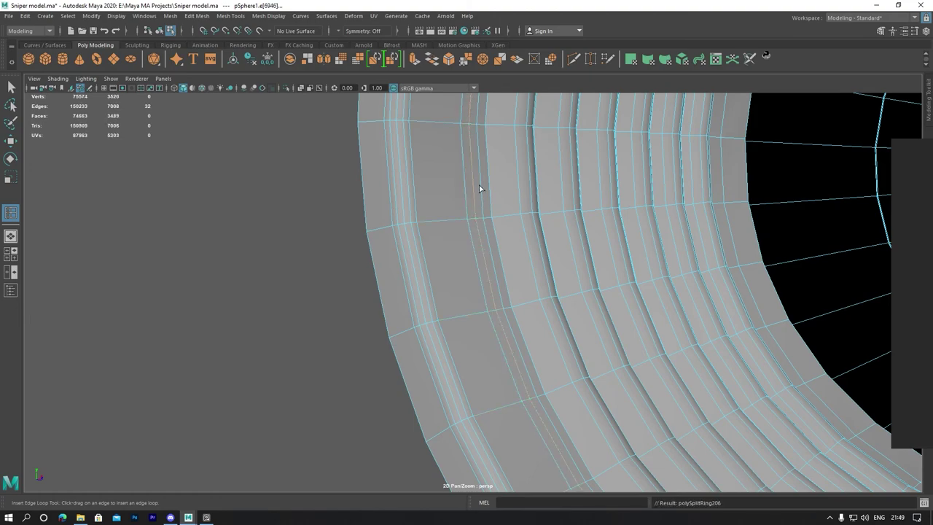
pyautogui.press('w')
pyautogui.scroll(-3, 566, 216)
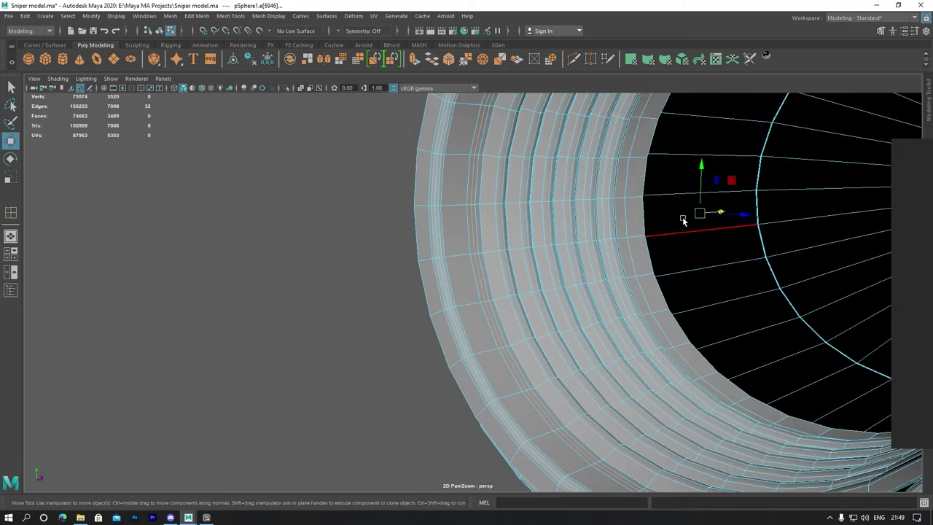
pyautogui.press('r')
pyautogui.moveTo(700, 215); pyautogui.dragTo(716, 217)
pyautogui.scroll(-1, 533, 270)
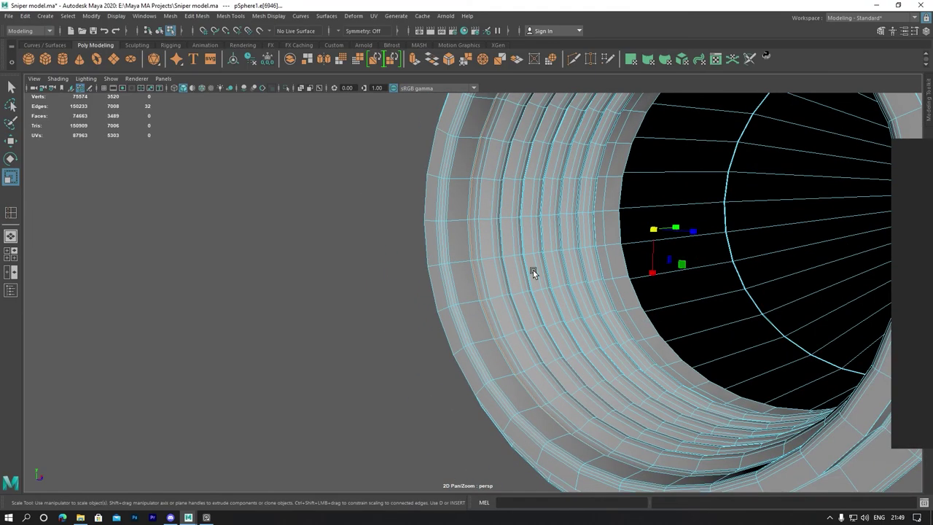
pyautogui.scroll(-1, 533, 269)
pyautogui.scroll(-2, 530, 275)
pyautogui.scroll(2, 525, 267)
pyautogui.scroll(1, 520, 263)
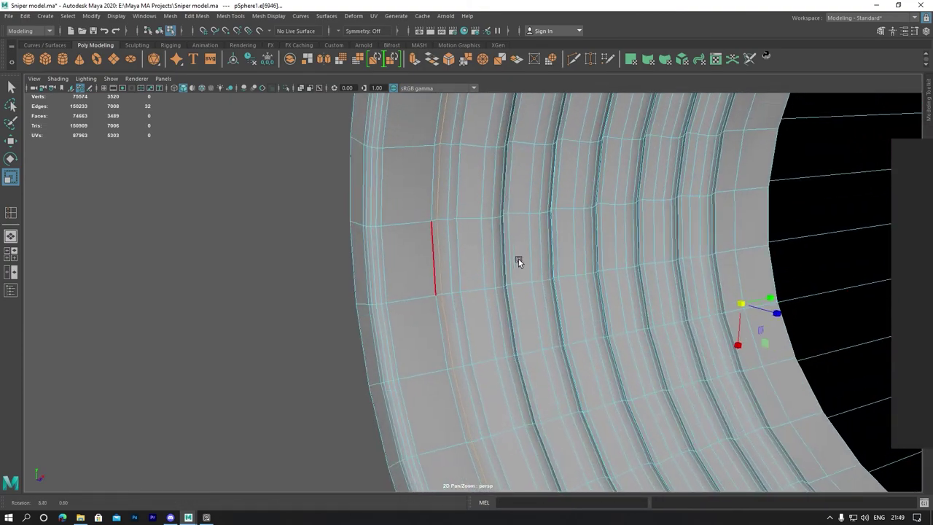
pyautogui.scroll(1, 500, 252)
pyautogui.scroll(1, 490, 240)
pyautogui.scroll(1, 497, 241)
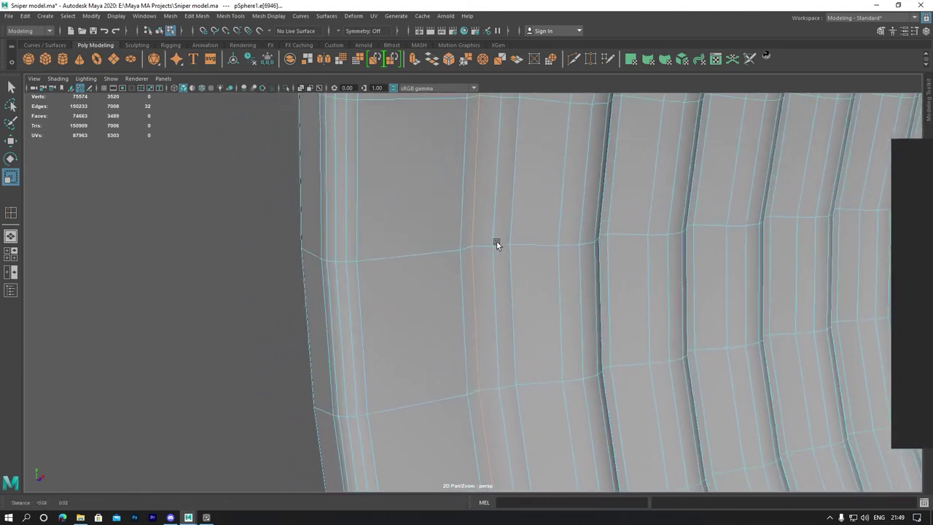
pyautogui.scroll(1, 496, 240)
# Insert two support edge loops hugging the groove edge.
pyautogui.click(11, 212)
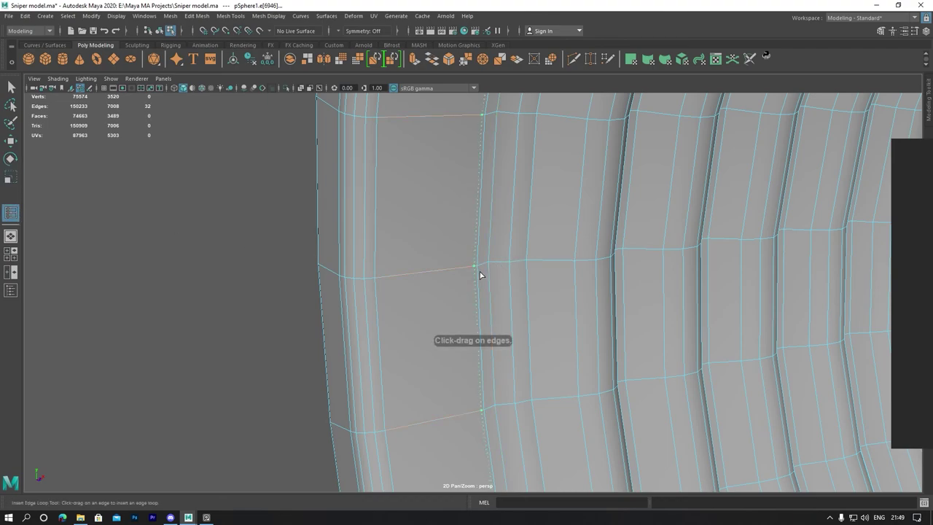
pyautogui.moveTo(480, 275); pyautogui.dragTo(484, 271)
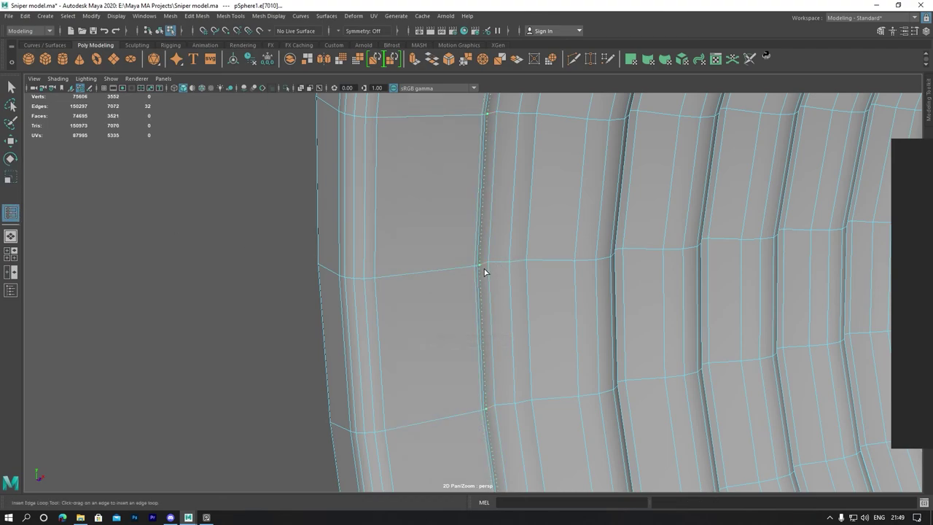
pyautogui.moveTo(495, 270); pyautogui.dragTo(514, 271)
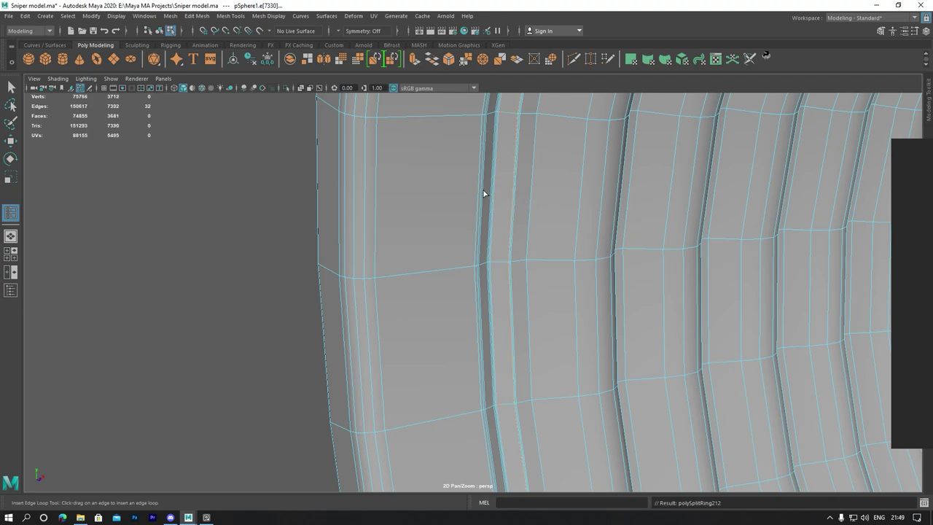
# Select the scope tube in object mode and view it with smooth preview.
pyautogui.moveTo(269, 165); pyautogui.dragTo(313, 150, button='right')
pyautogui.moveTo(525, 254)
pyautogui.keyDown('alt'); pyautogui.mouseDown()
pyautogui.moveTo(479, 264)
pyautogui.moveTo(589, 239)
pyautogui.mouseUp(); pyautogui.keyUp('alt')
pyautogui.click(589, 240)
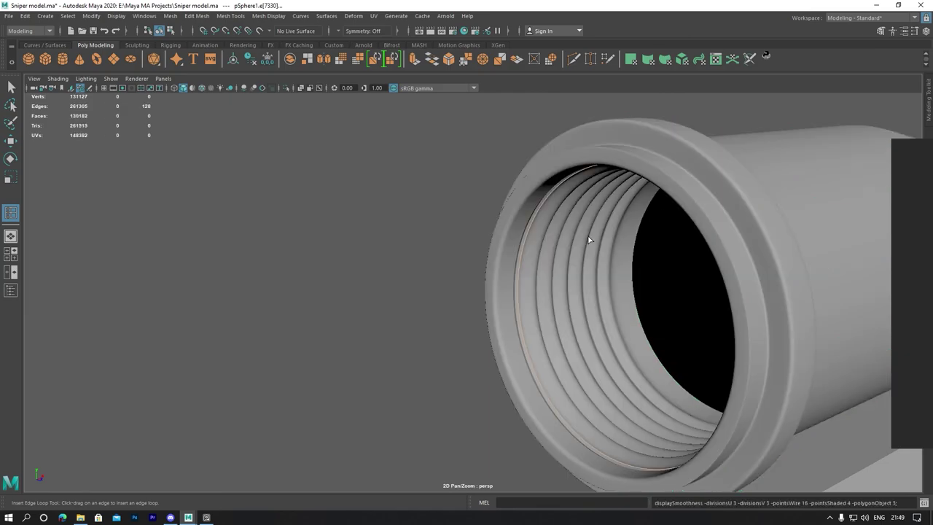
pyautogui.keyDown('alt'); pyautogui.moveTo(437, 236); pyautogui.dragTo(509, 250); pyautogui.keyUp('alt')
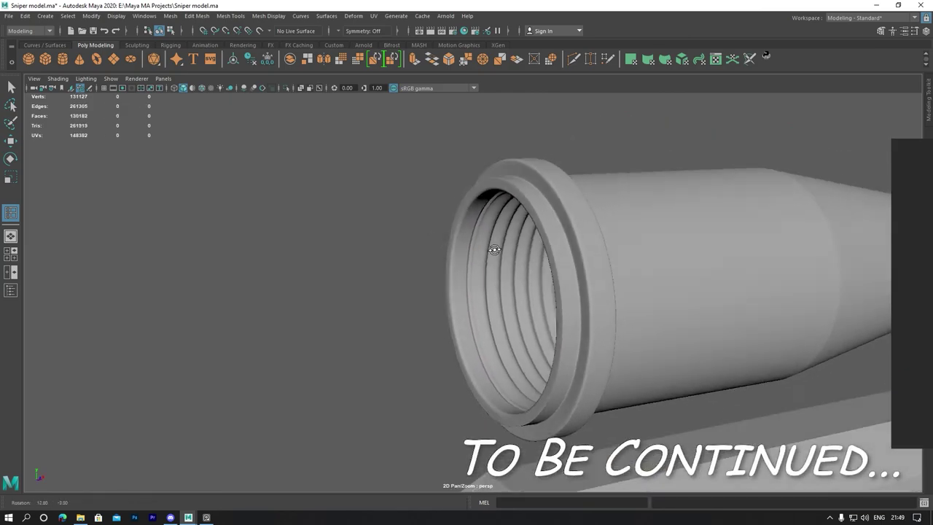
pyautogui.scroll(5, 493, 266)
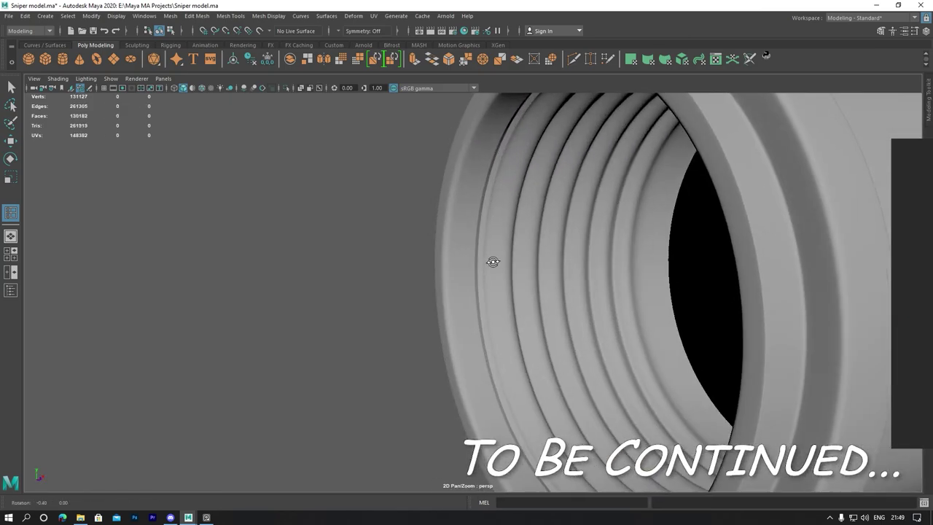